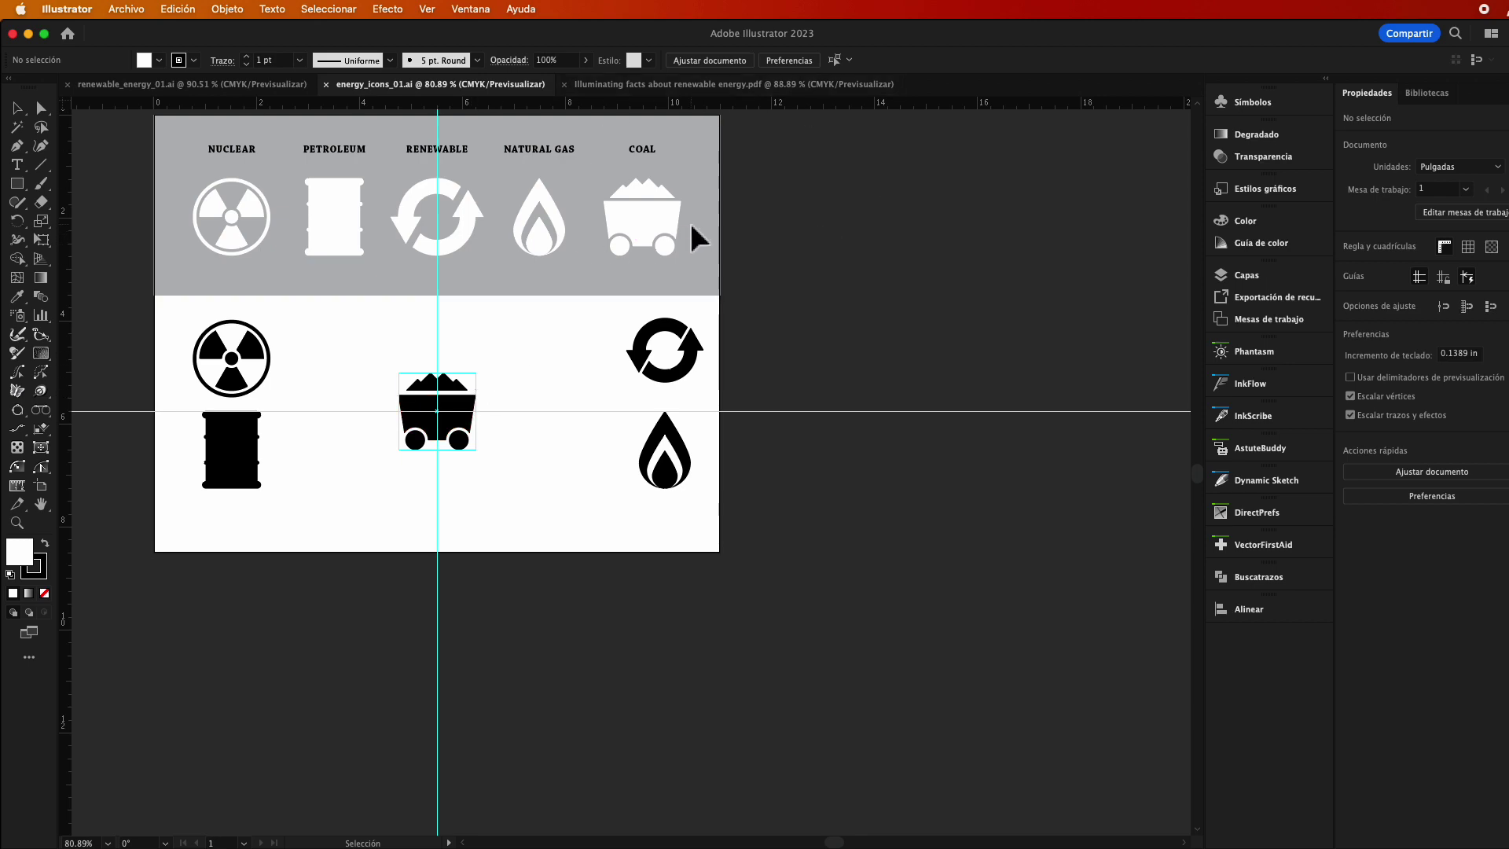
View the 'Illuminating facts about renewable energy.pdf' reference and scroll down to its lower charts
{"action": "left_click", "coordinate": [608, 85]}
{"action": "scroll", "coordinate": [525, 369], "scroll_direction": "down", "scroll_amount": 5}
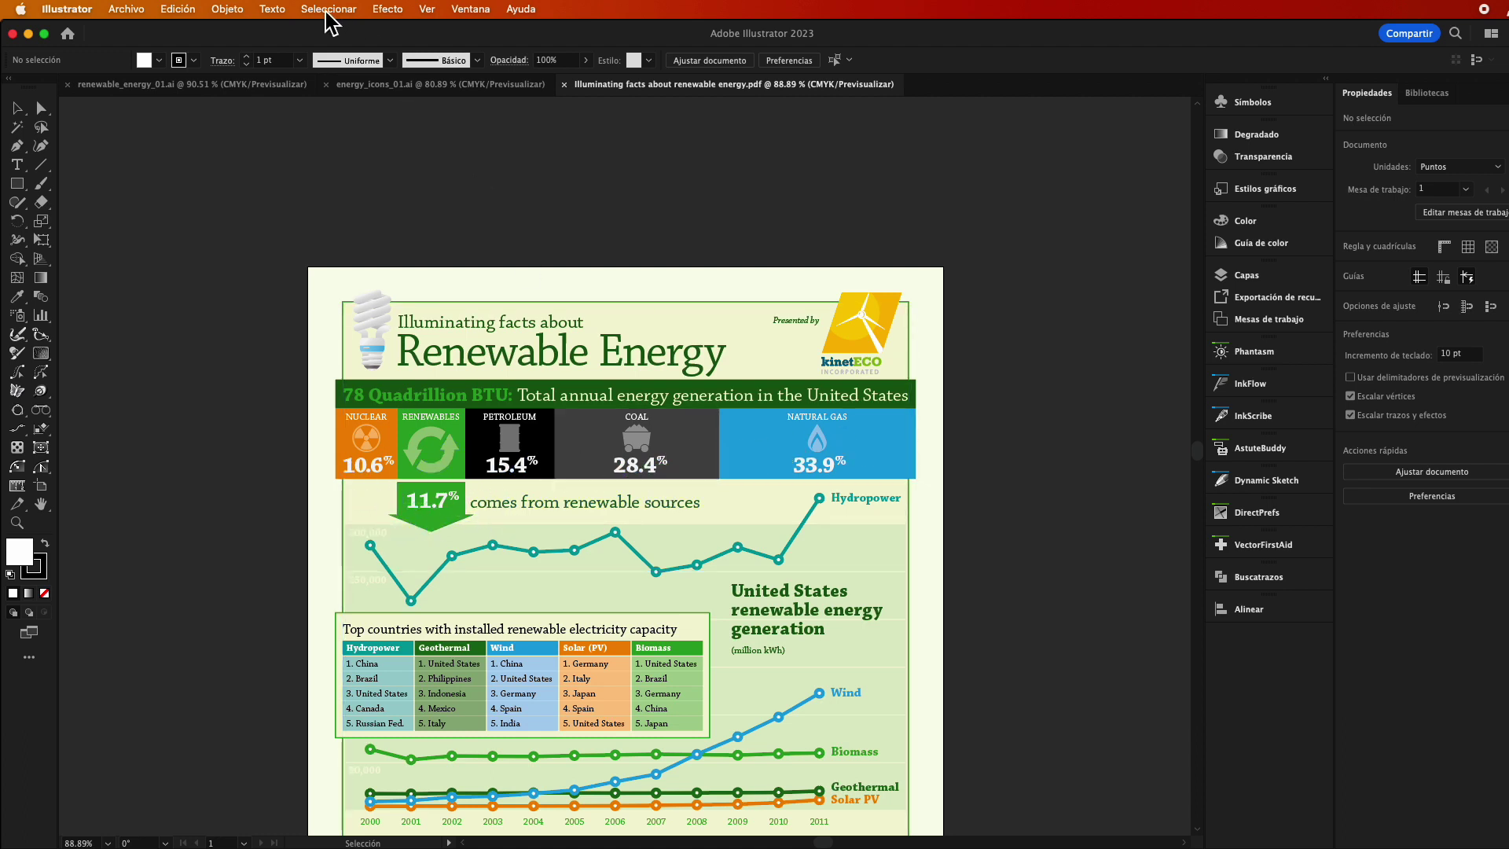
Glance at the renewable_energy_01.ai Spanish draft, then return to energy_icons_01.ai
{"action": "left_click", "coordinate": [238, 87]}
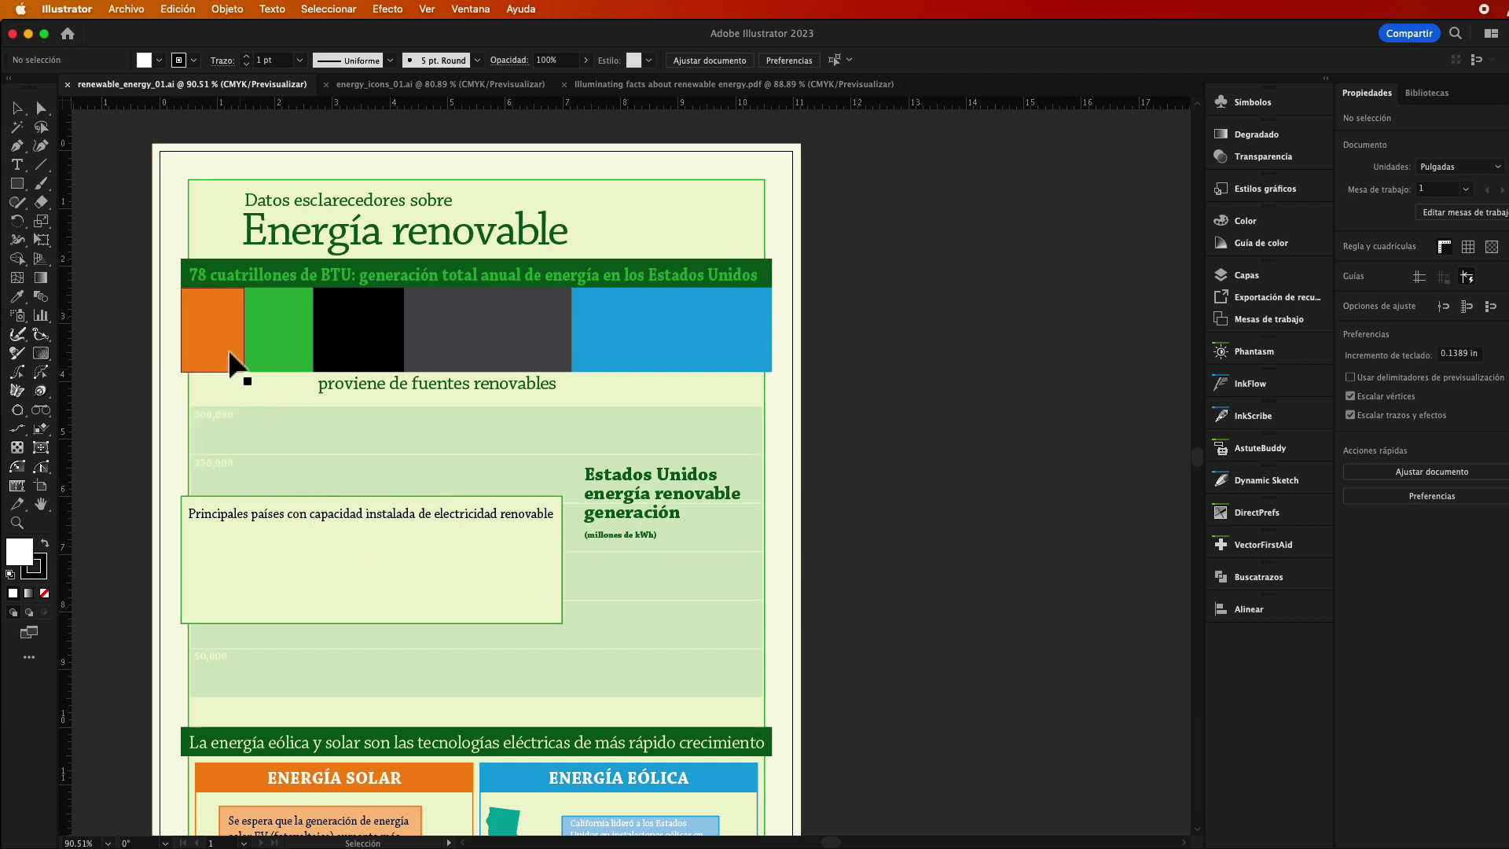
{"action": "left_click", "coordinate": [382, 85]}
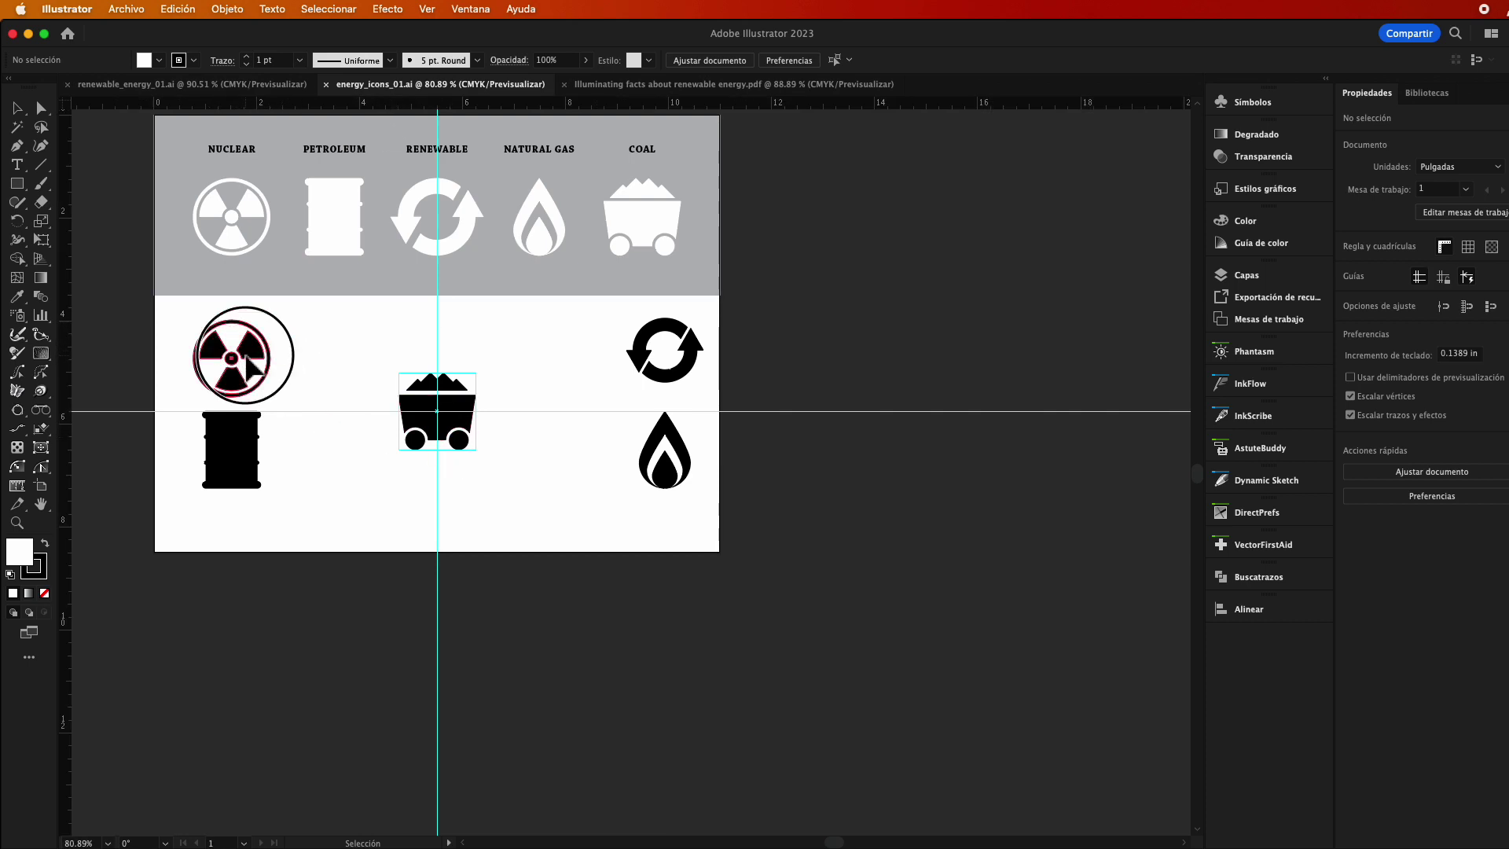
Check how the nuclear, barrel, coal cart and recycle icons are grouped
{"action": "left_click", "coordinate": [212, 334]}
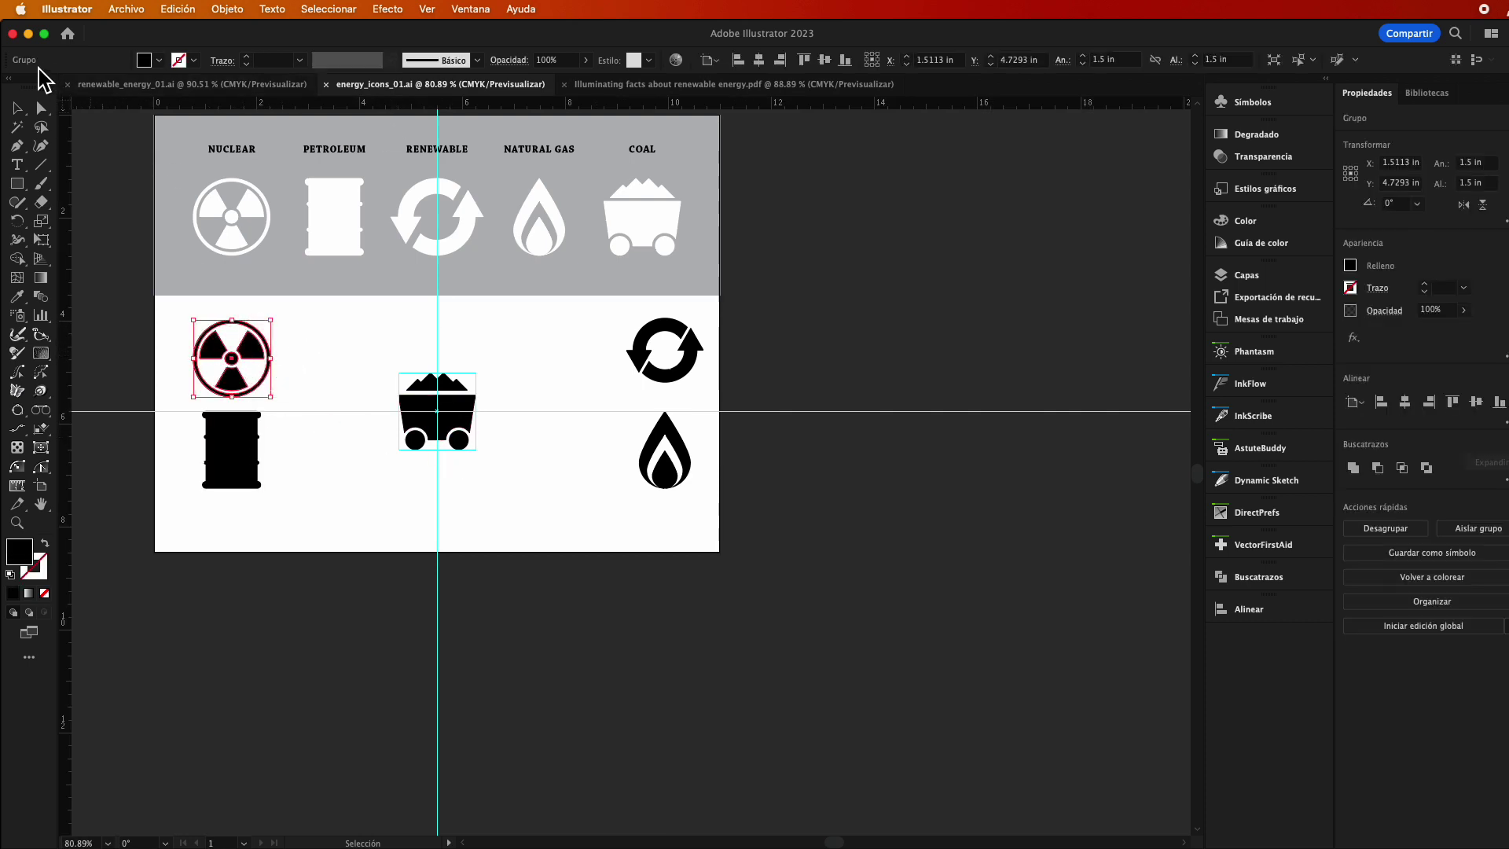
{"action": "left_click", "coordinate": [241, 454]}
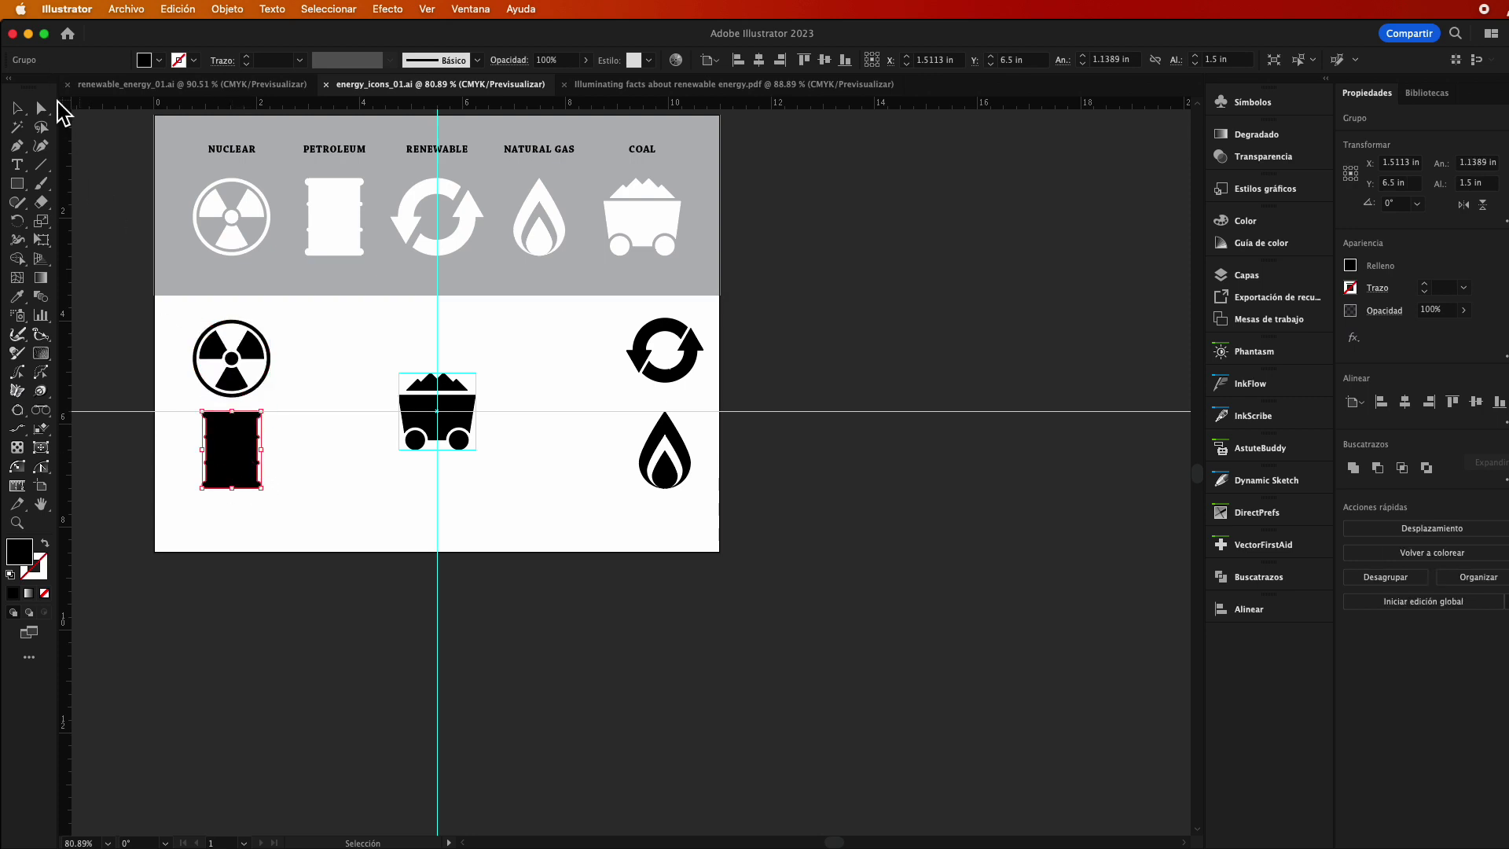
{"action": "left_click", "coordinate": [424, 409]}
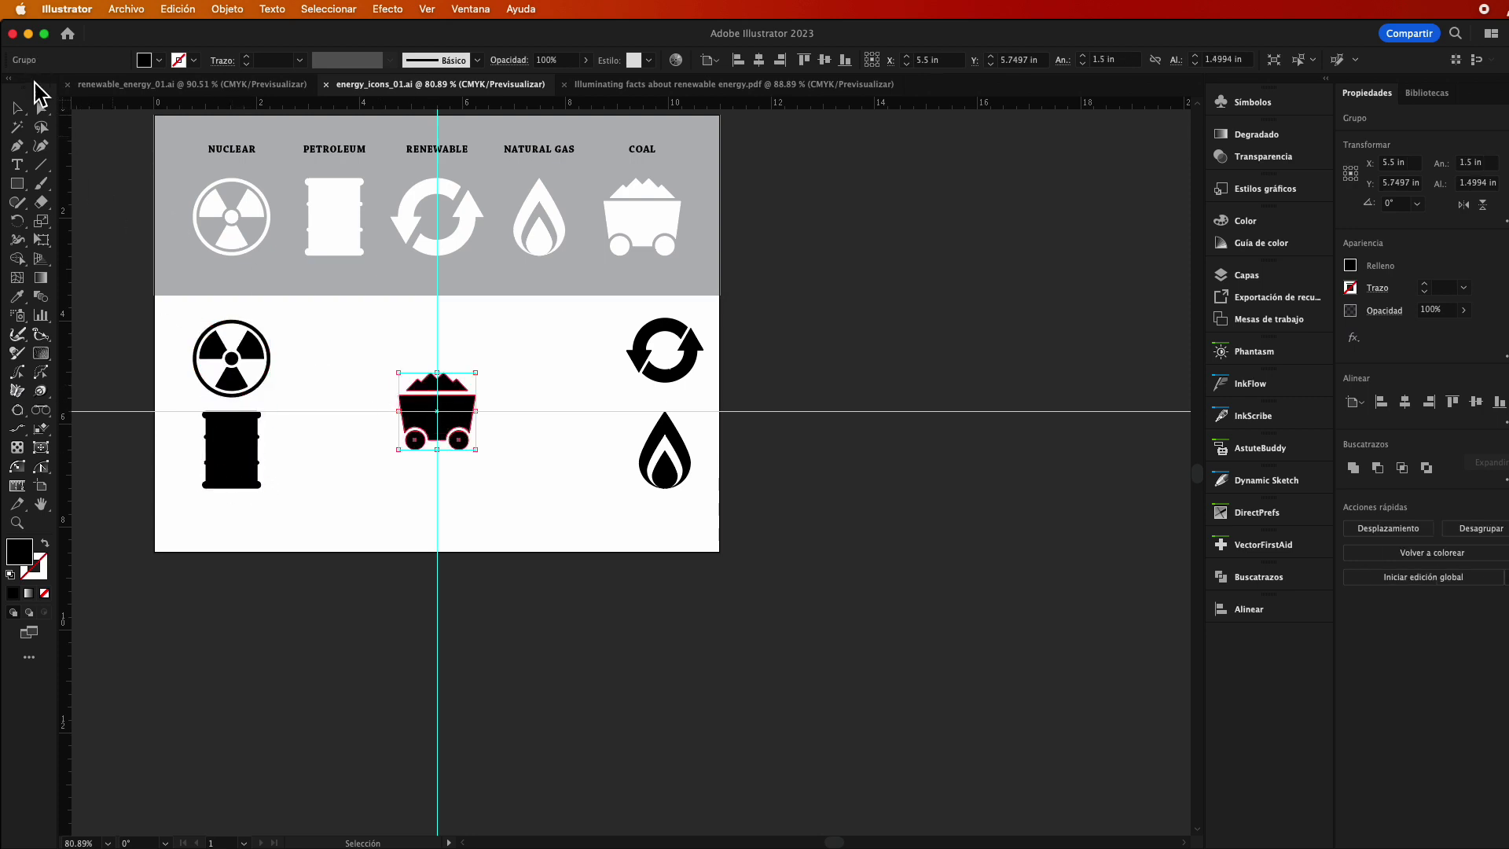
{"action": "left_click", "coordinate": [628, 349]}
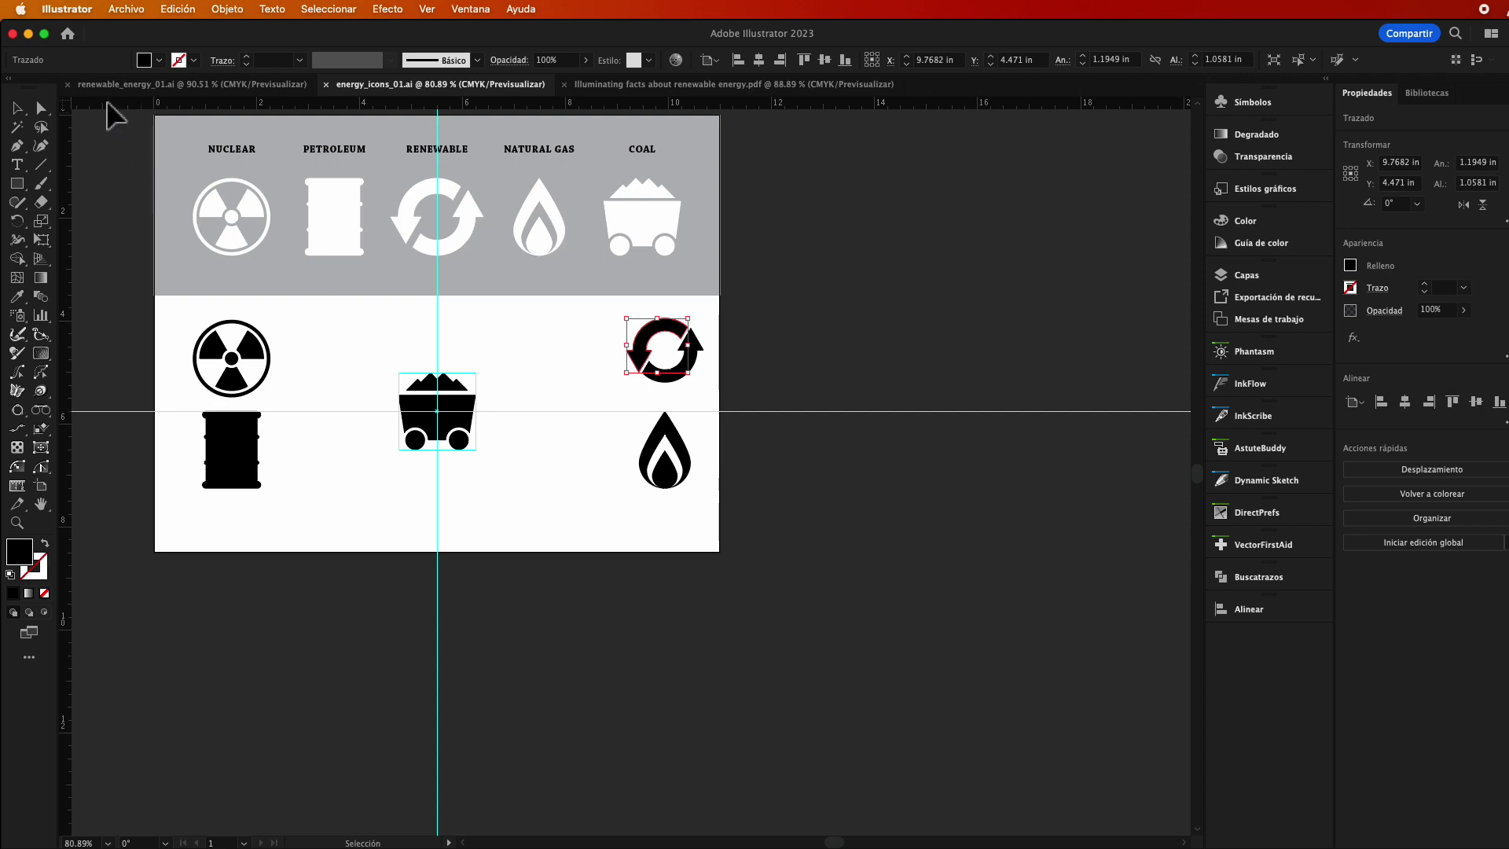
Group the recycle icon's parts and the flame icon's parts, each into one object
{"action": "left_click_drag", "start_coordinate": [594, 312], "coordinate": [720, 388]}
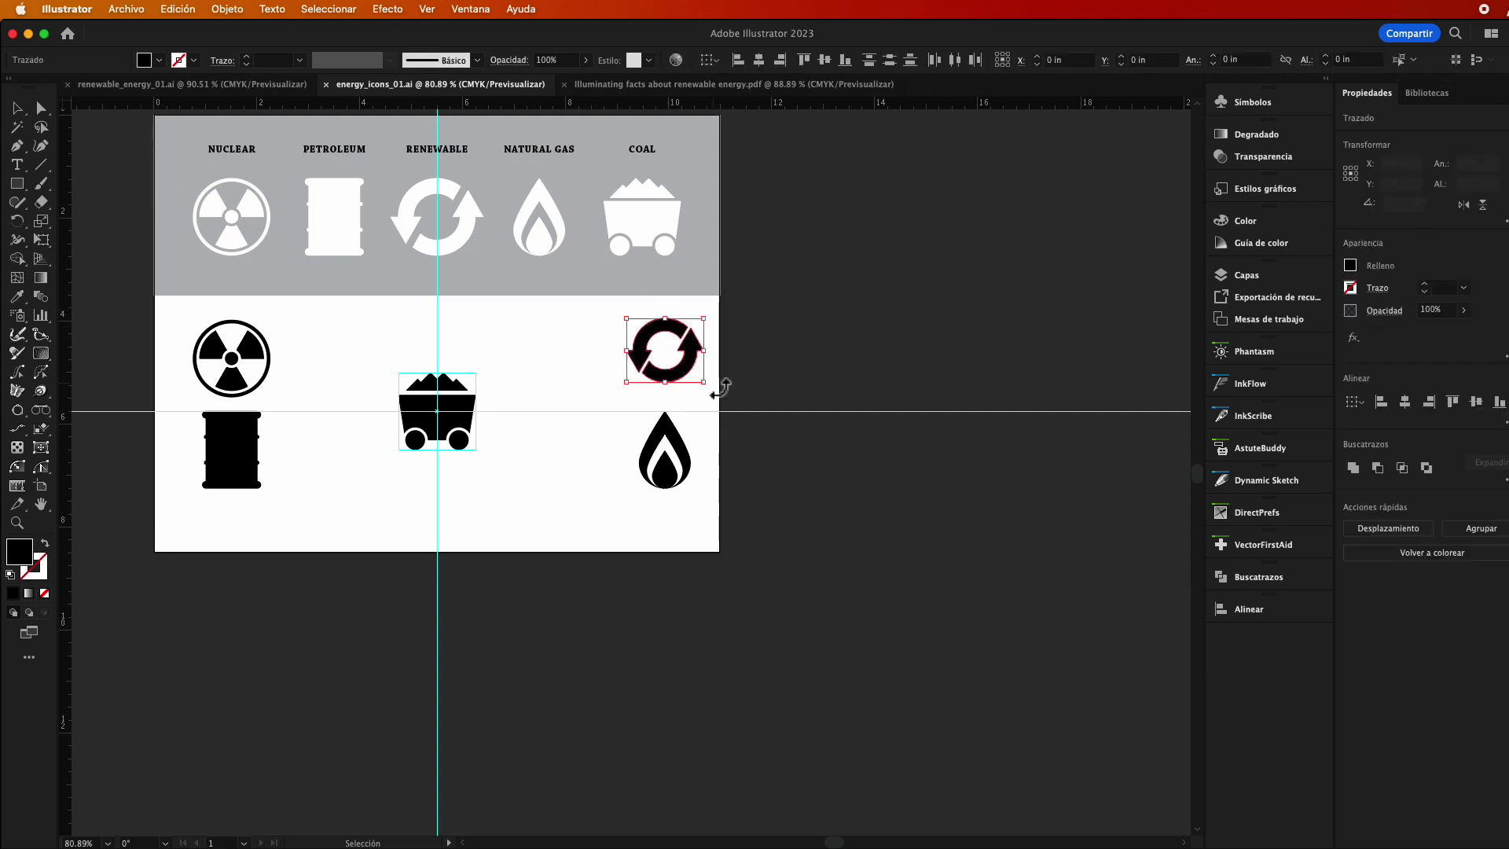
{"action": "key", "text": "super+g"}
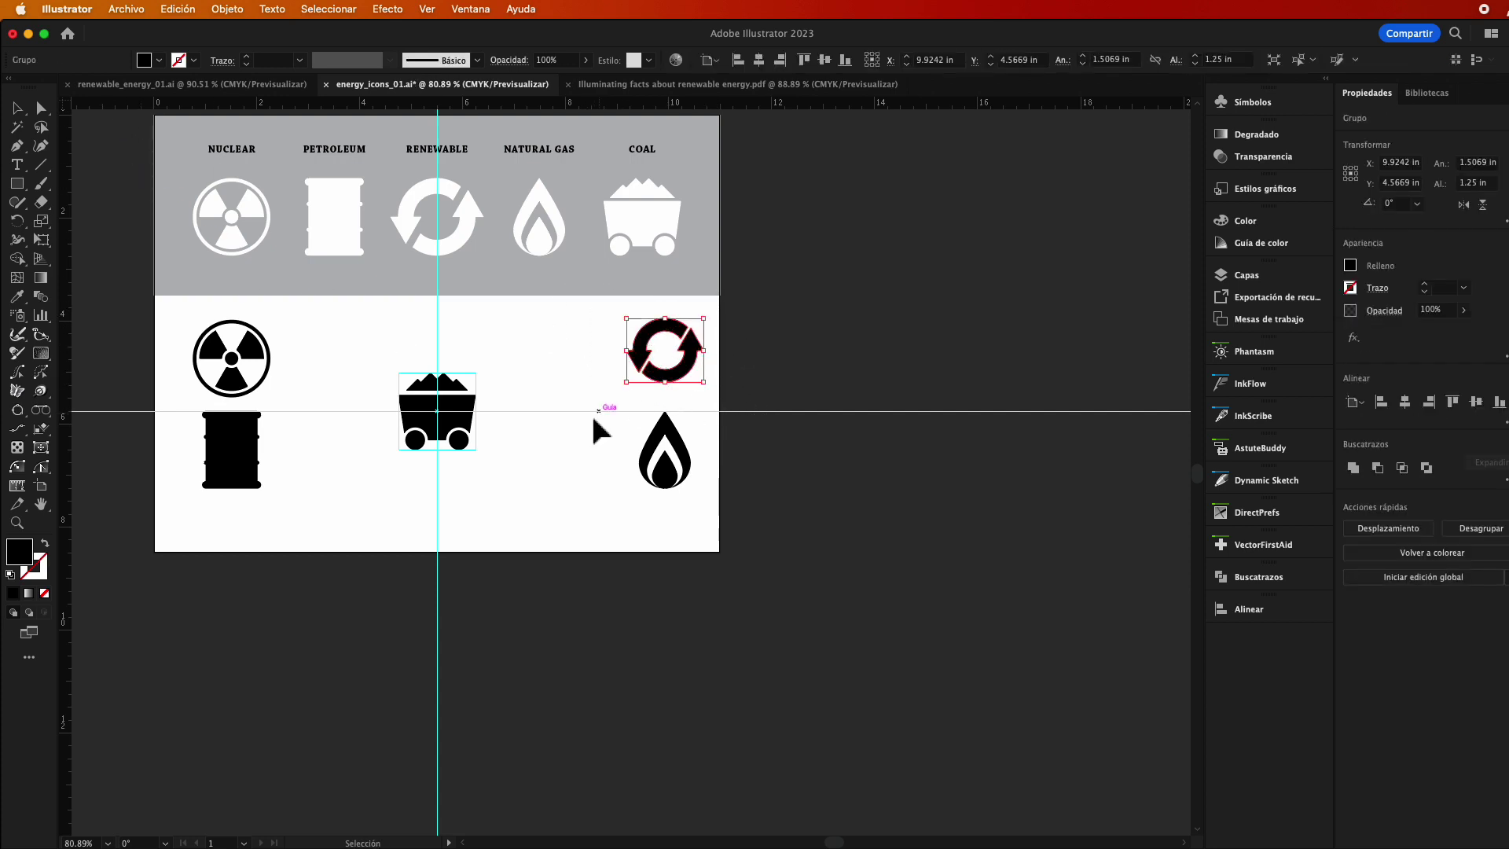
{"action": "left_click_drag", "start_coordinate": [595, 412], "coordinate": [702, 503]}
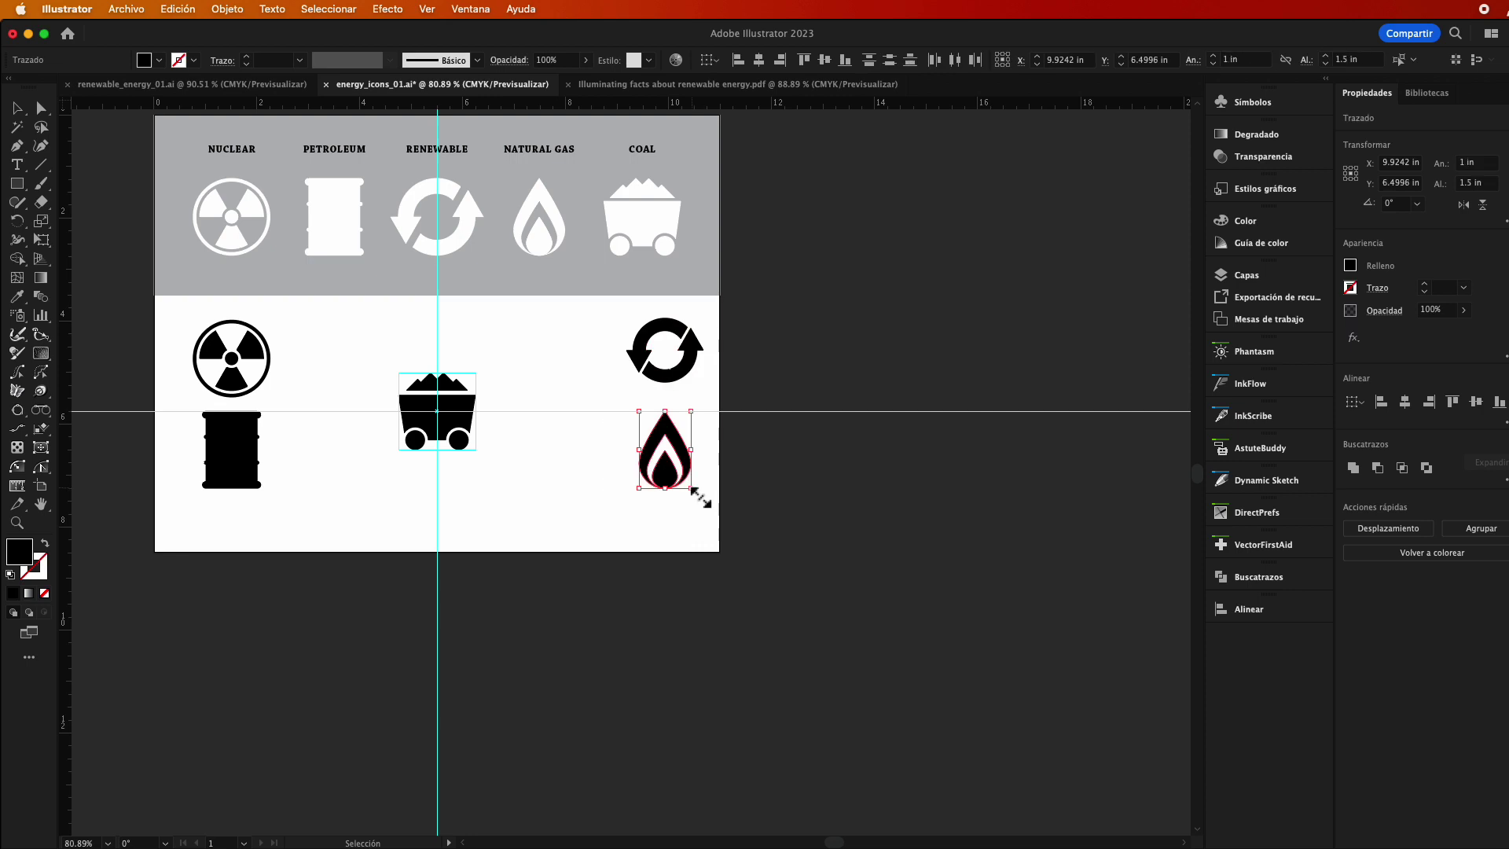
{"action": "key", "text": "super+g"}
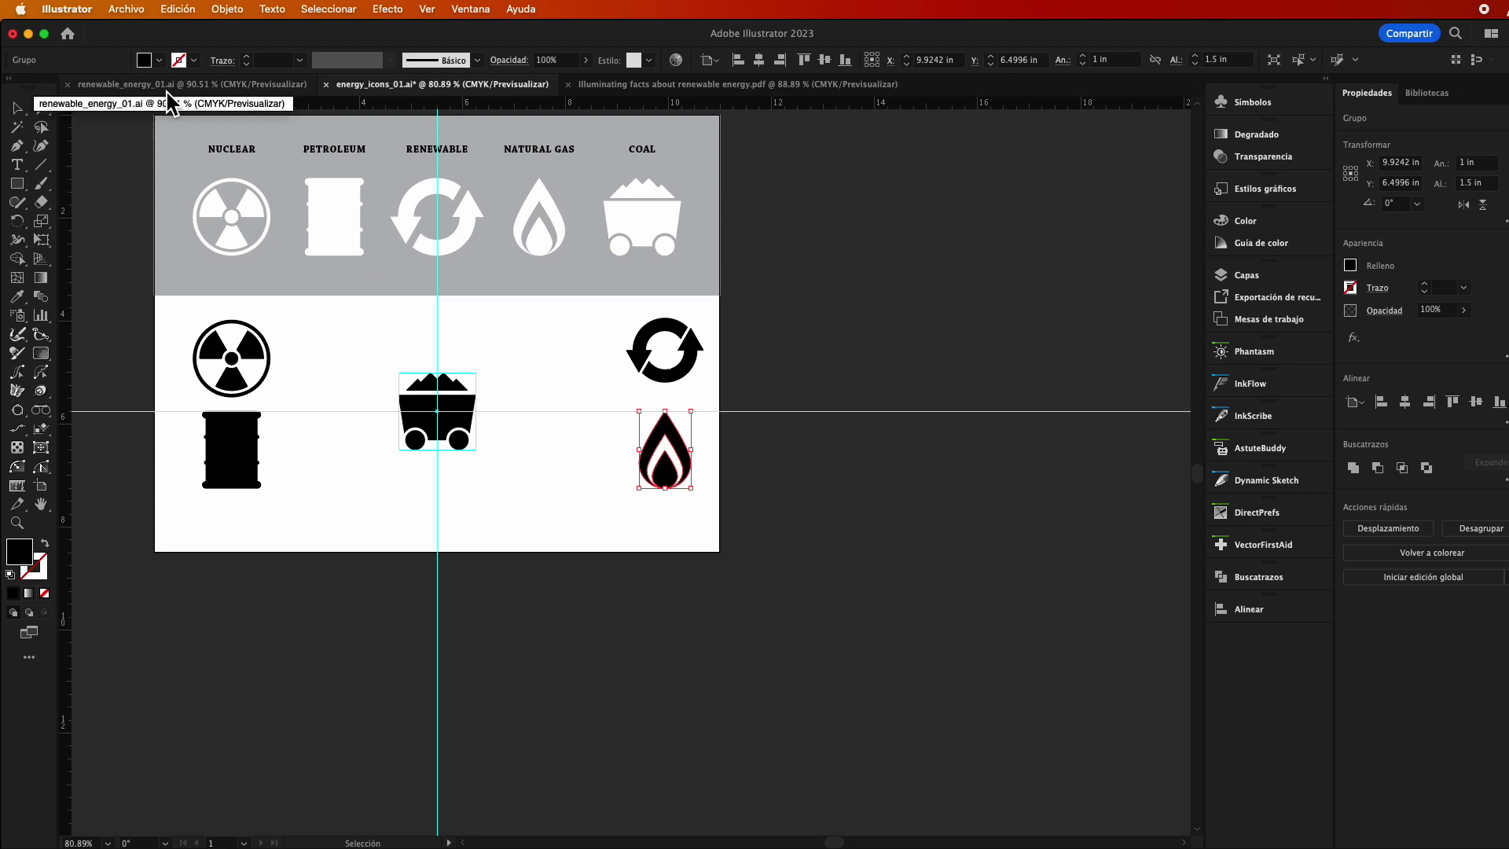
Compare the icons against the bar order in the Spanish infographic
{"action": "left_click", "coordinate": [169, 86]}
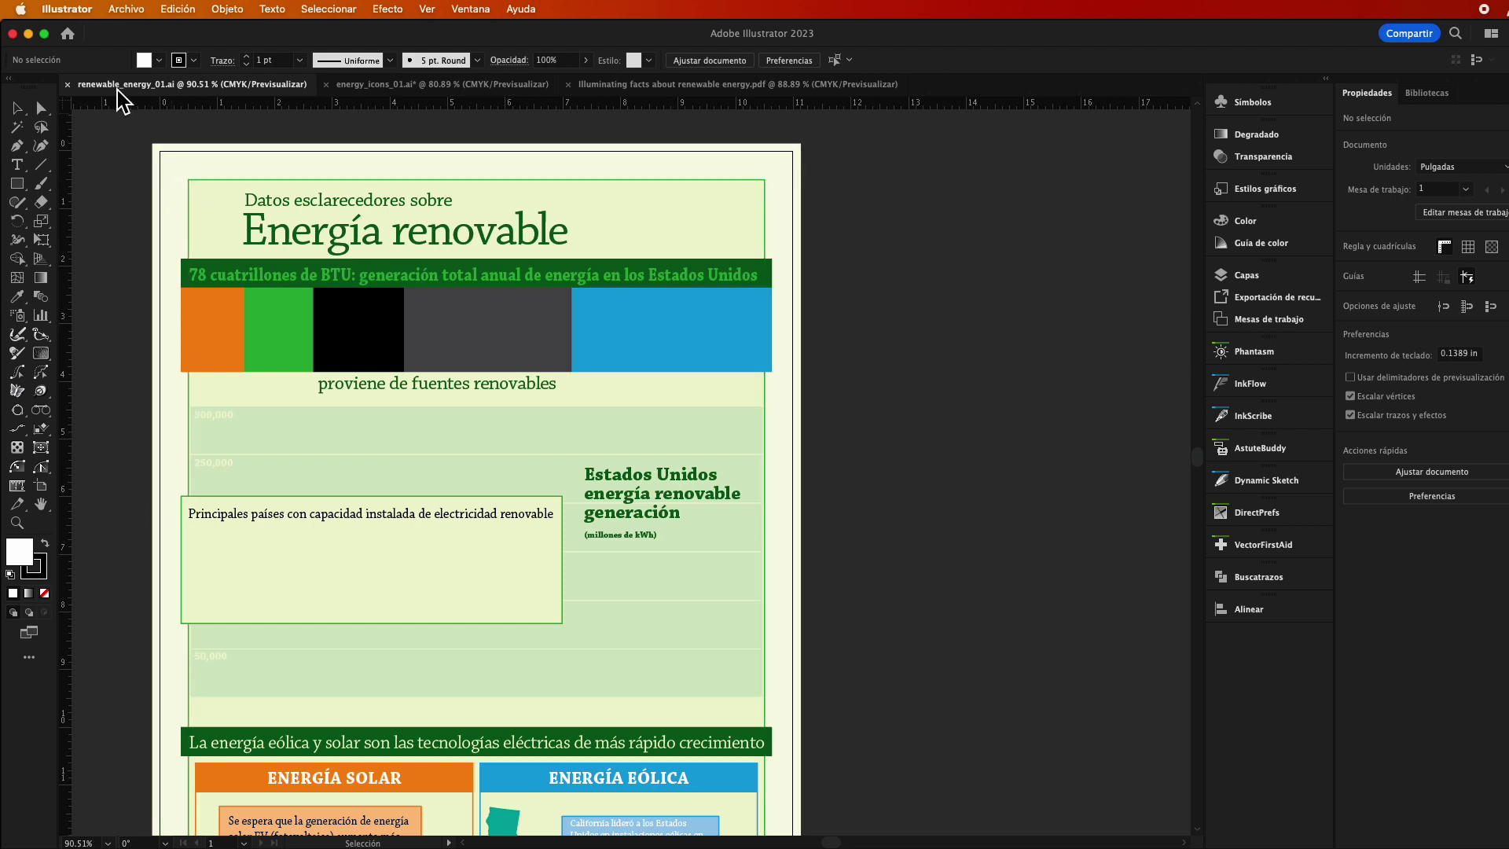
{"action": "left_click", "coordinate": [385, 85]}
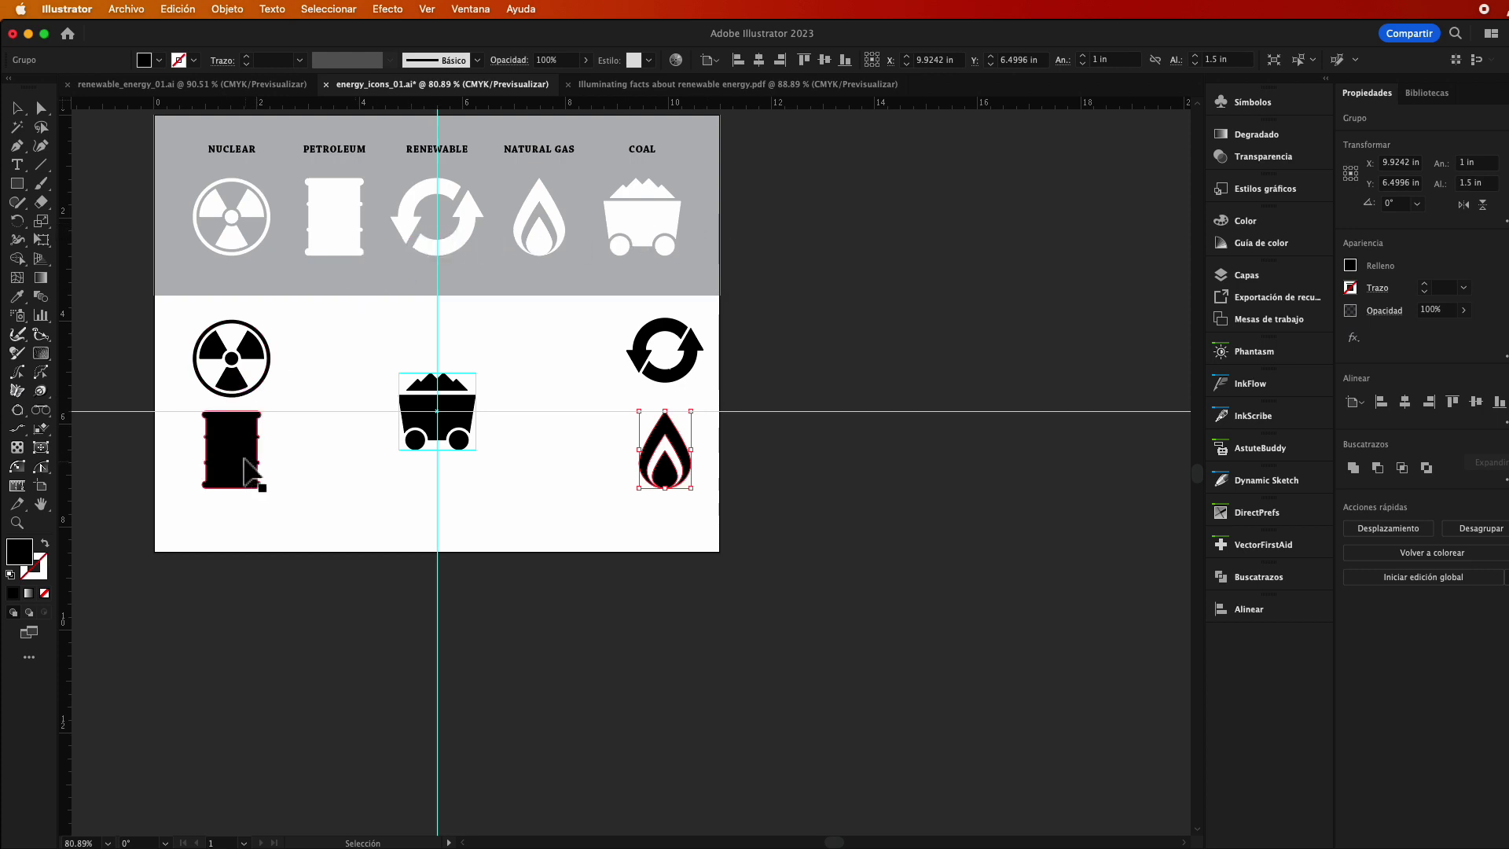
{"action": "left_click", "coordinate": [173, 87]}
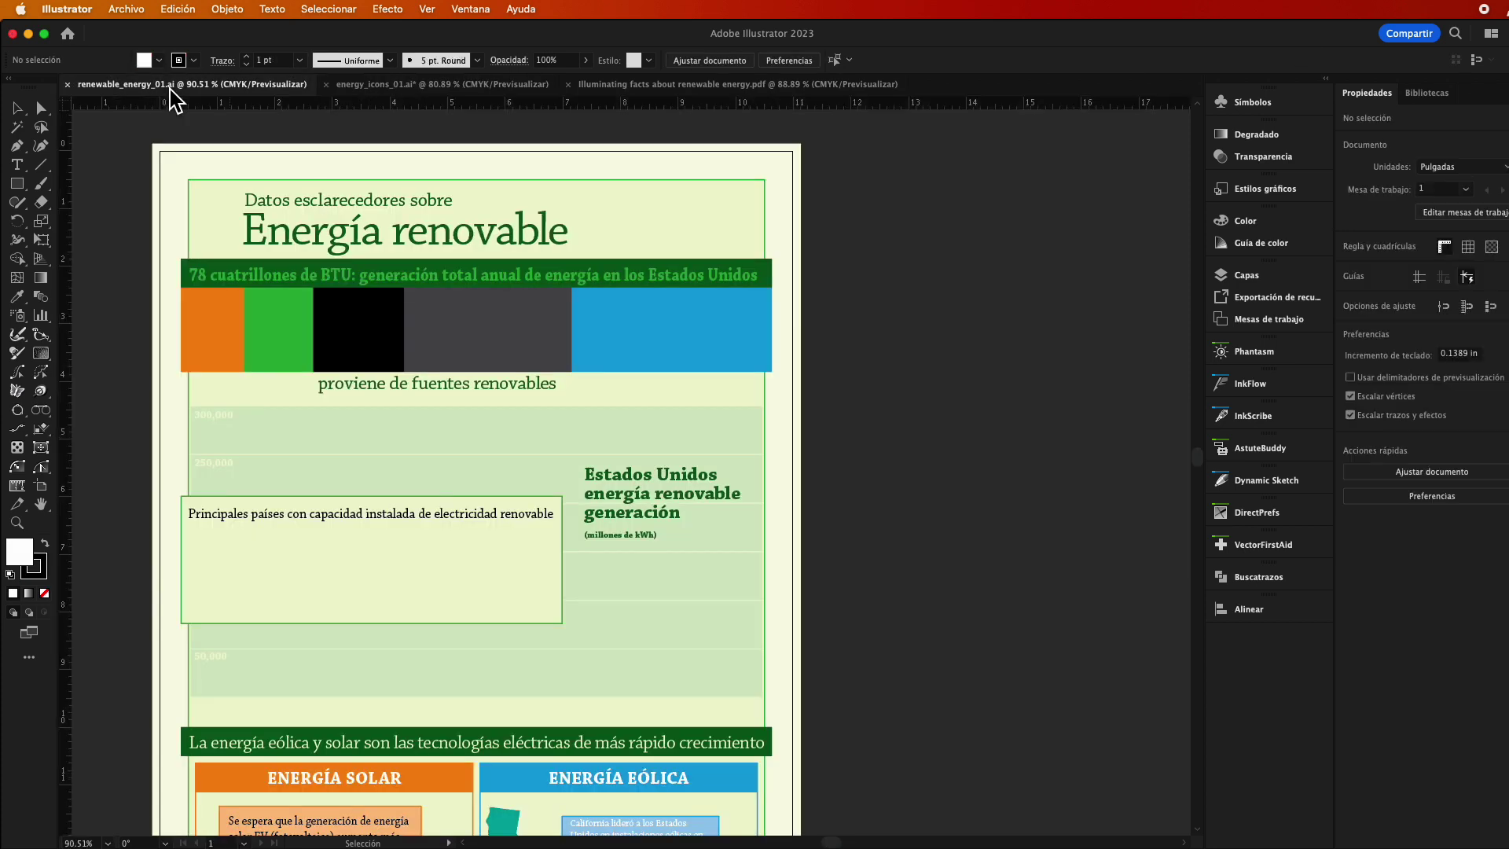
{"action": "left_click", "coordinate": [385, 85]}
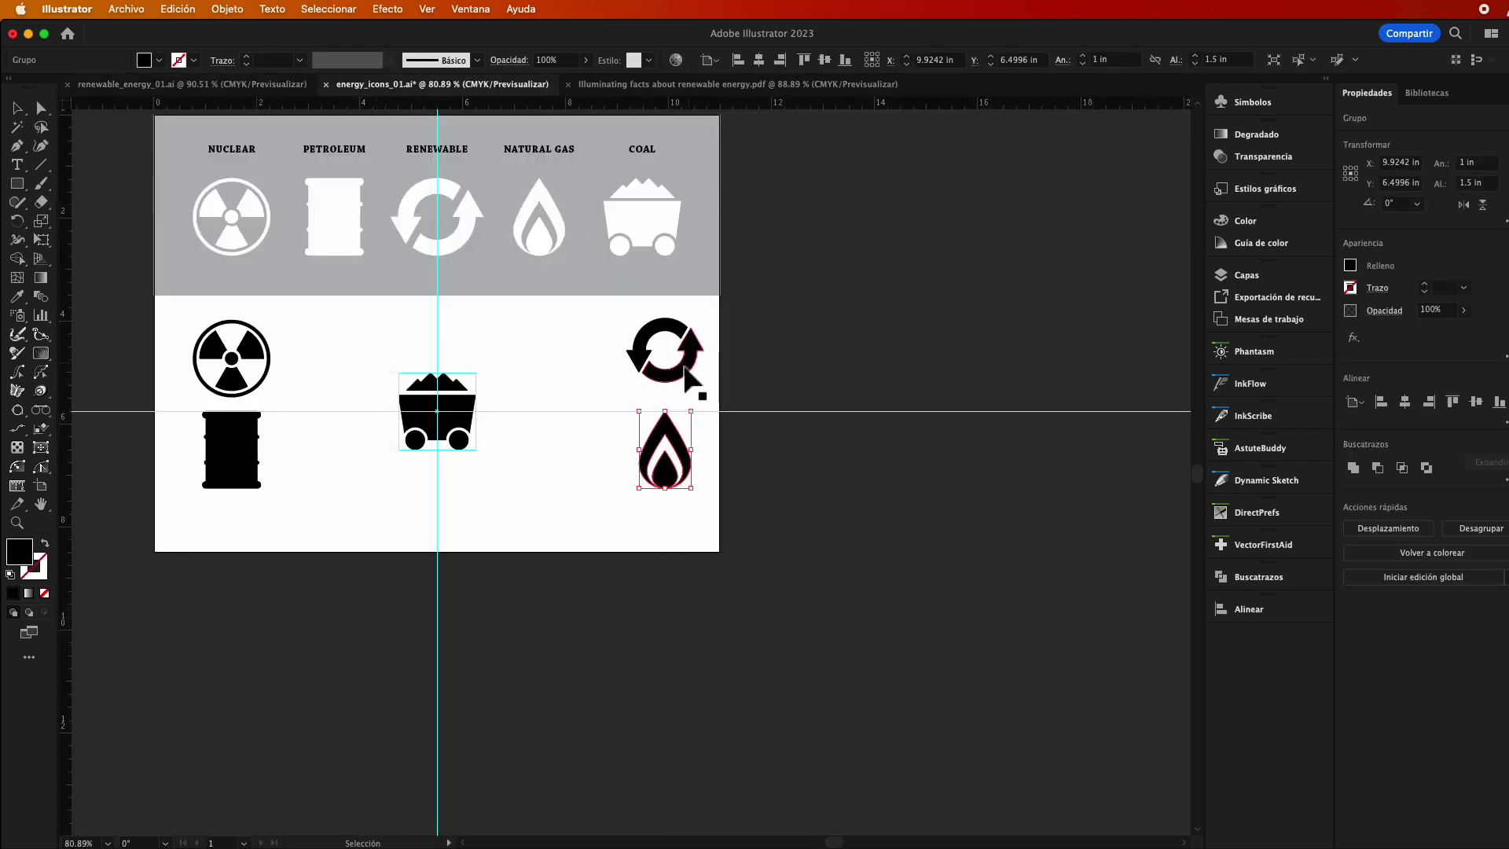
Line up the recycle, barrel, coal cart and flame icons beside the nuclear icon, then select all five
{"action": "left_click_drag", "start_coordinate": [685, 374], "coordinate": [355, 384]}
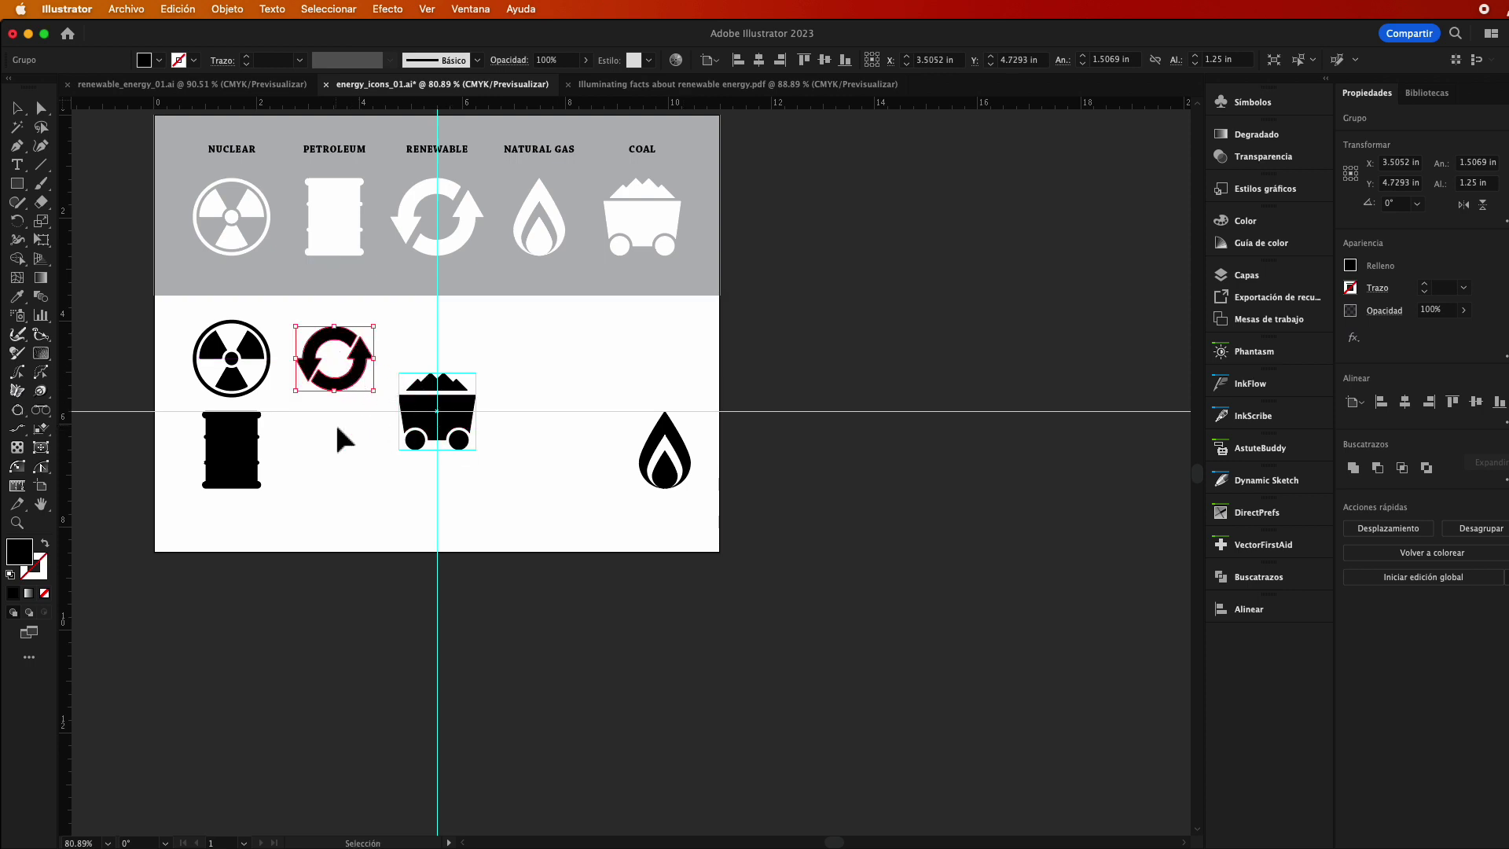
{"action": "left_click", "coordinate": [265, 84]}
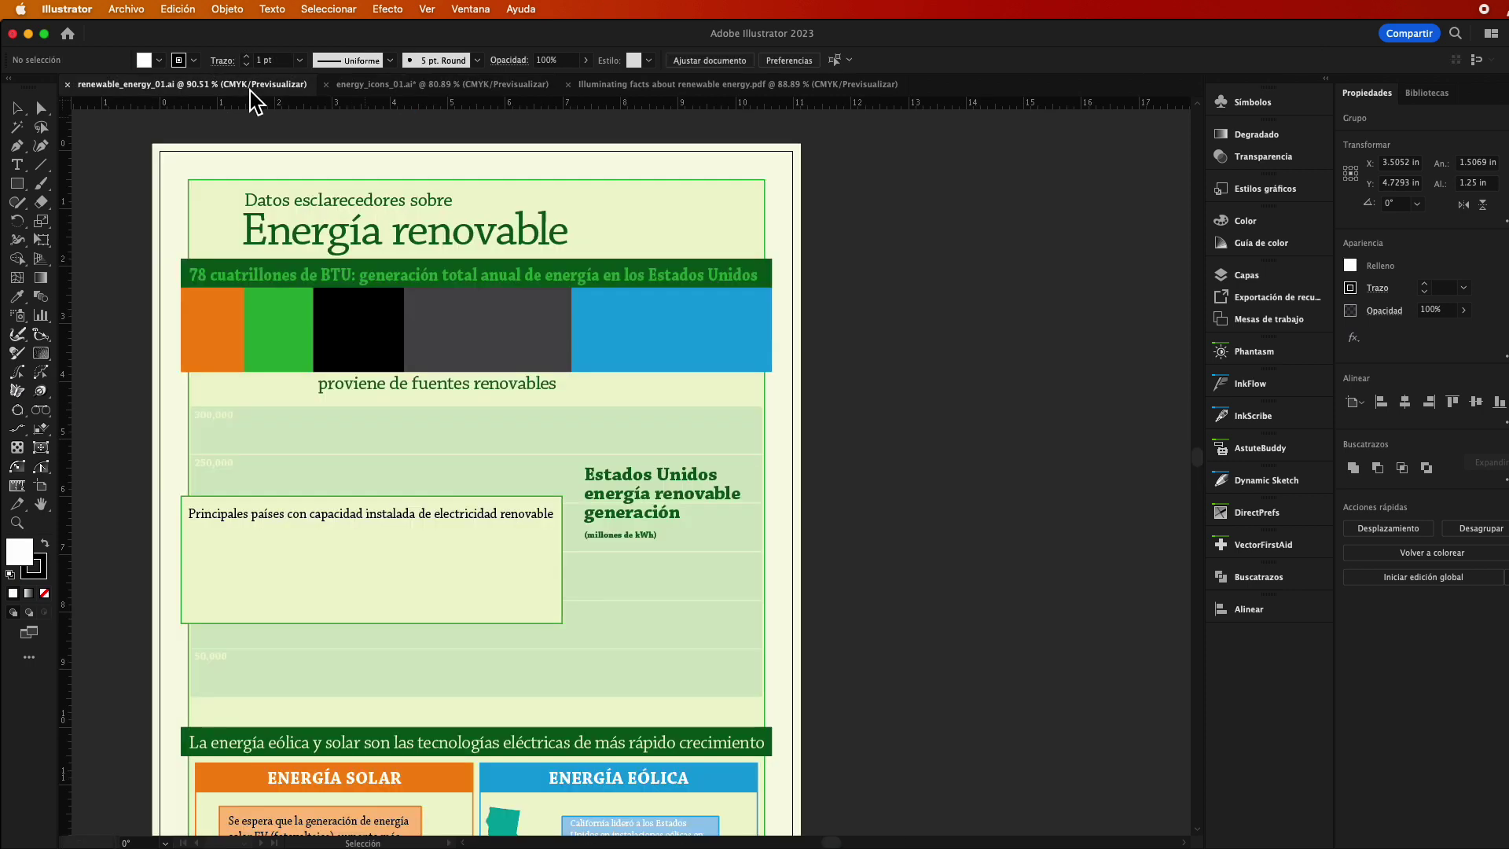
{"action": "left_click", "coordinate": [409, 87]}
{"action": "left_click_drag", "start_coordinate": [458, 425], "coordinate": [553, 384]}
{"action": "left_click_drag", "start_coordinate": [228, 472], "coordinate": [426, 383]}
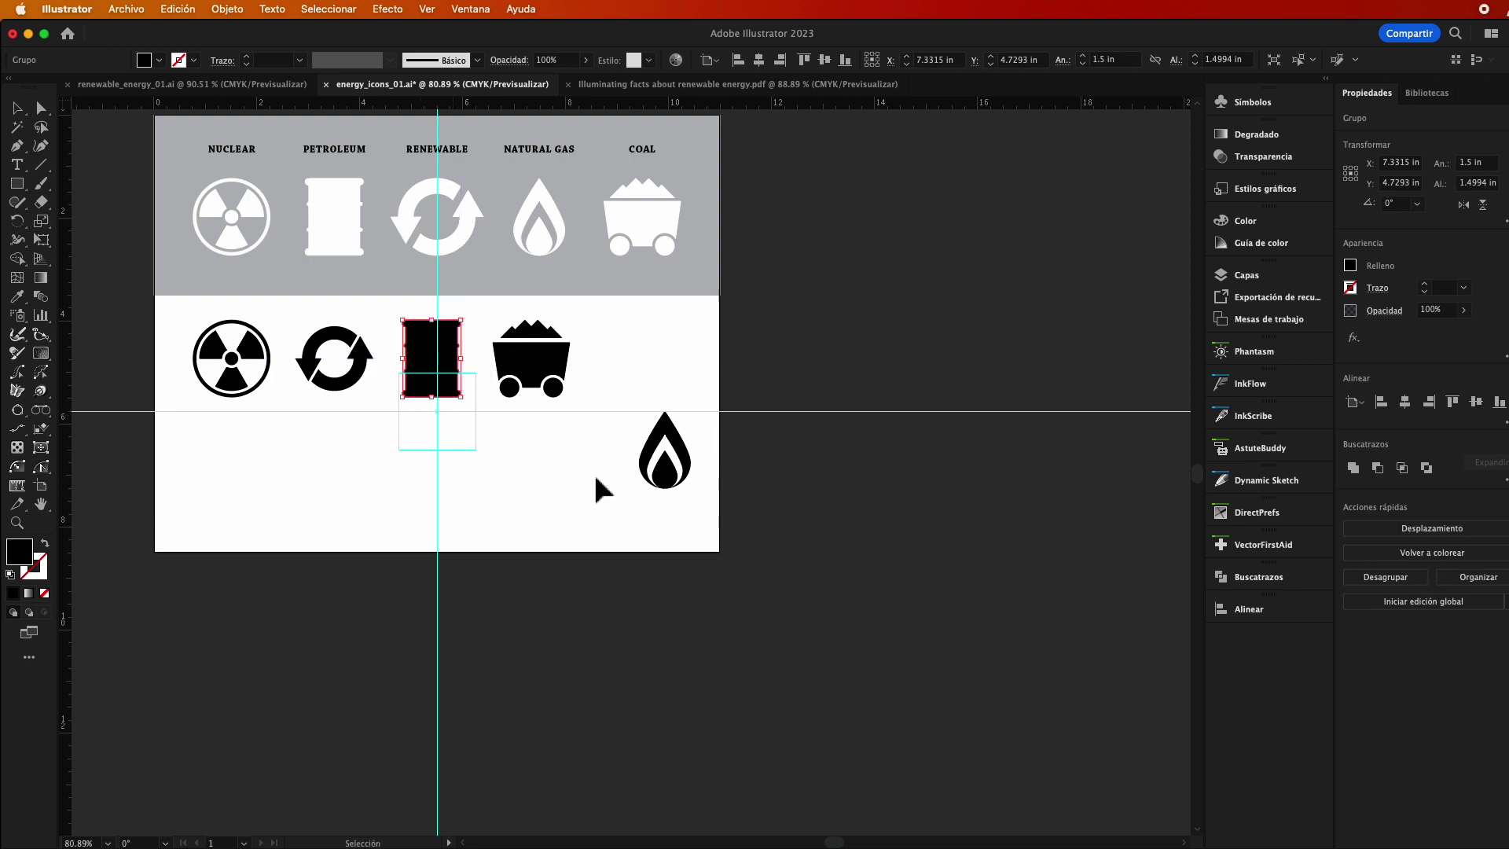
{"action": "left_click", "coordinate": [679, 448]}
{"action": "left_click_drag", "start_coordinate": [678, 449], "coordinate": [652, 355]}
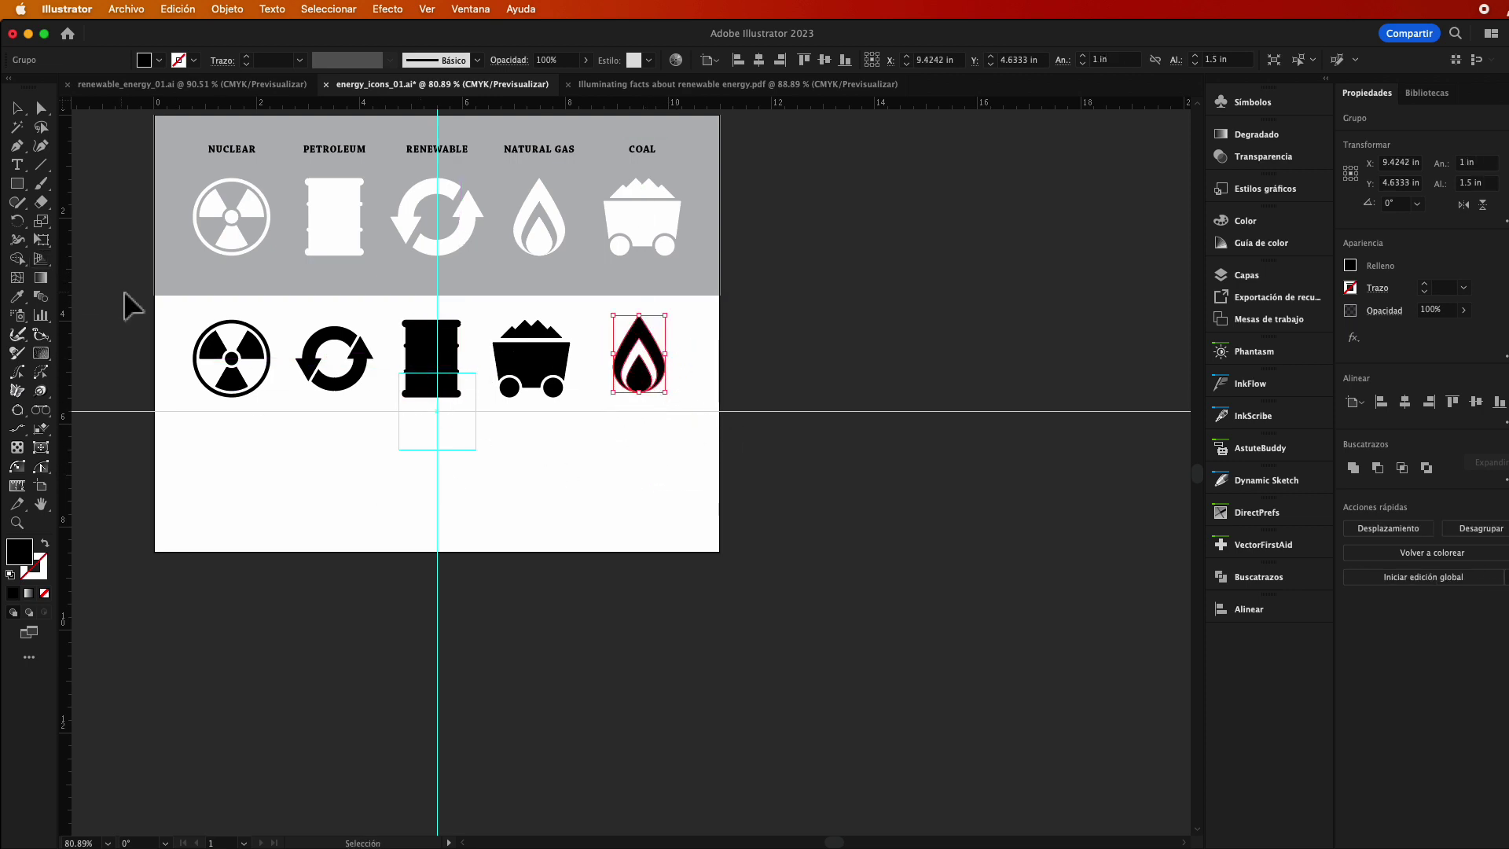
{"action": "left_click_drag", "start_coordinate": [137, 303], "coordinate": [681, 397]}
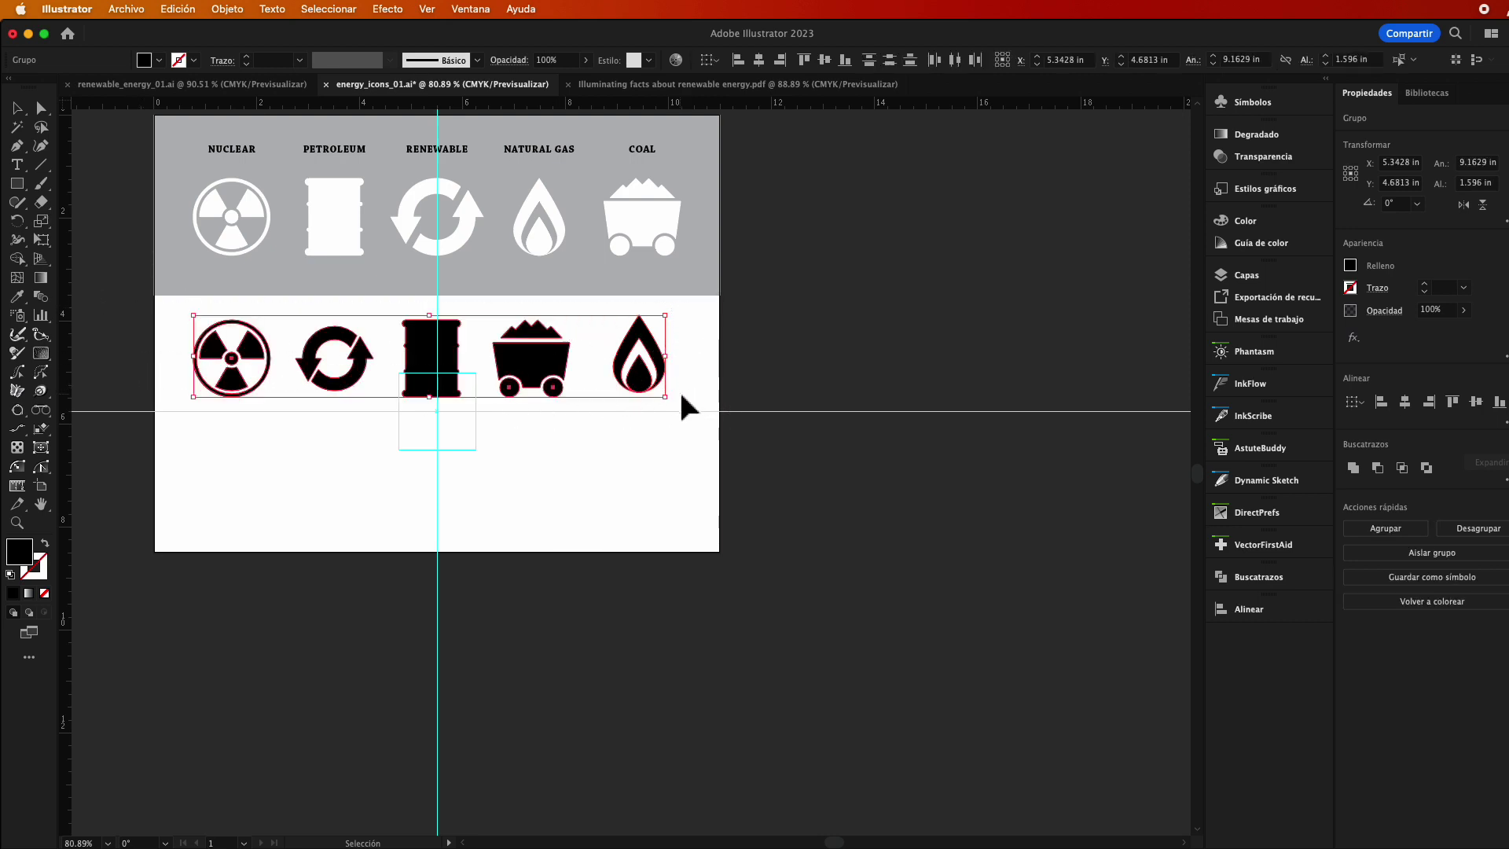
Paste the five icons into renewable_energy_01.ai, fill them white, and place them over the coloured bar
{"action": "left_click", "coordinate": [195, 85]}
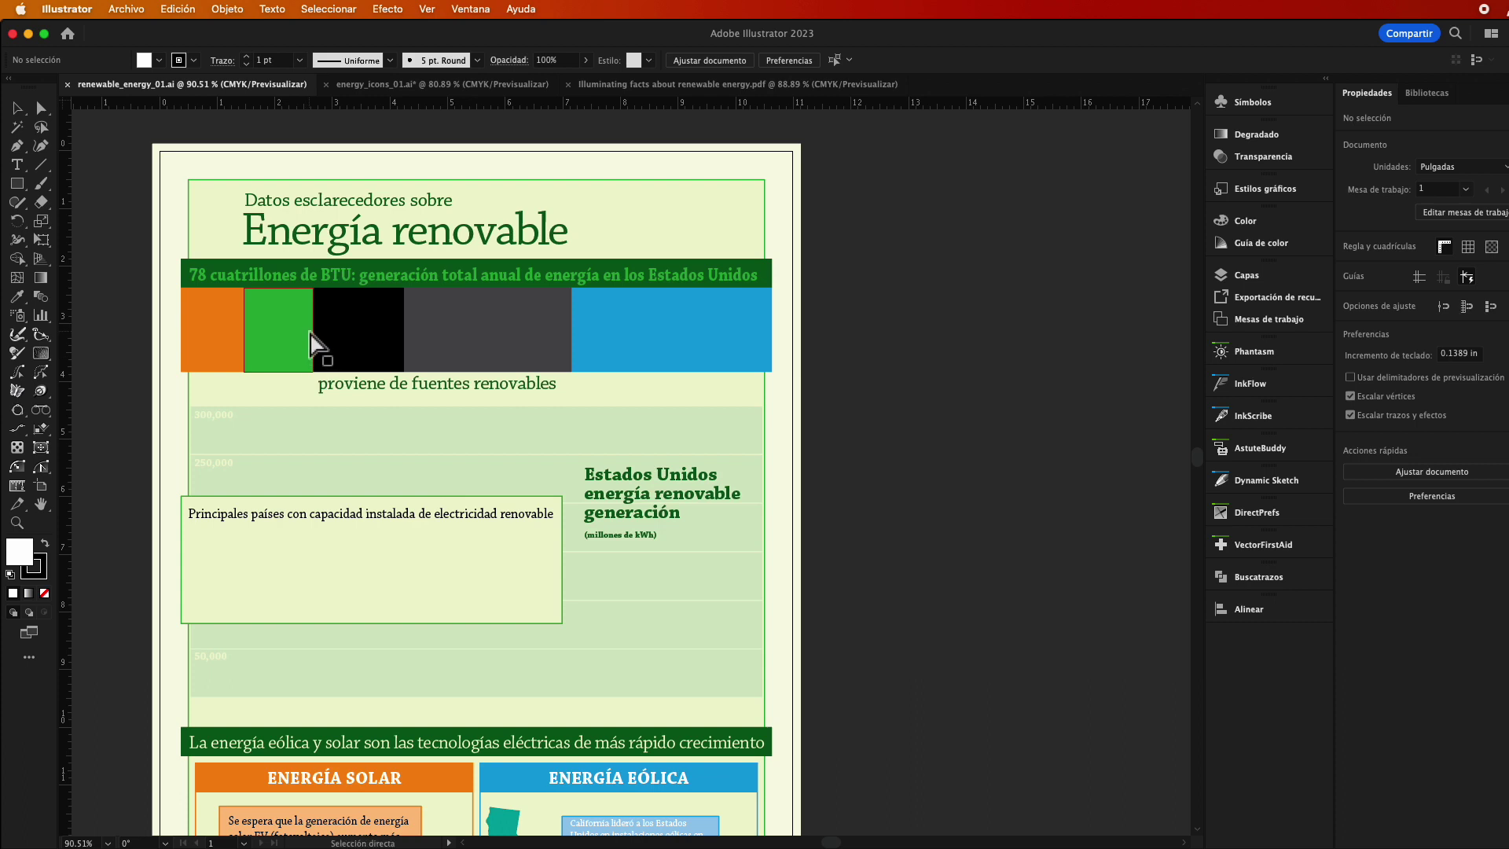
{"action": "key", "text": "super+v"}
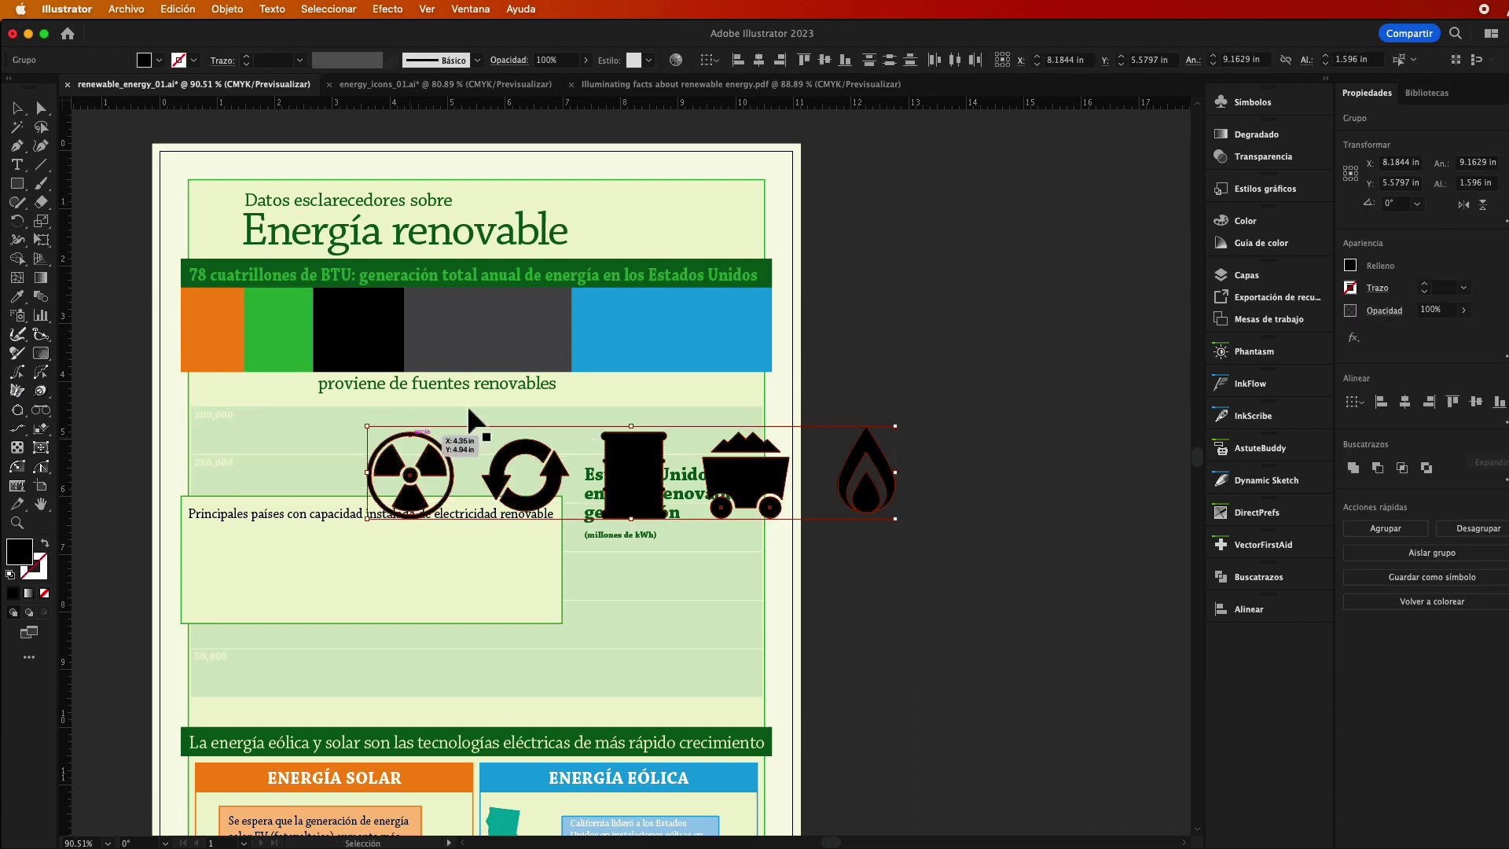
{"action": "left_click", "coordinate": [160, 64]}
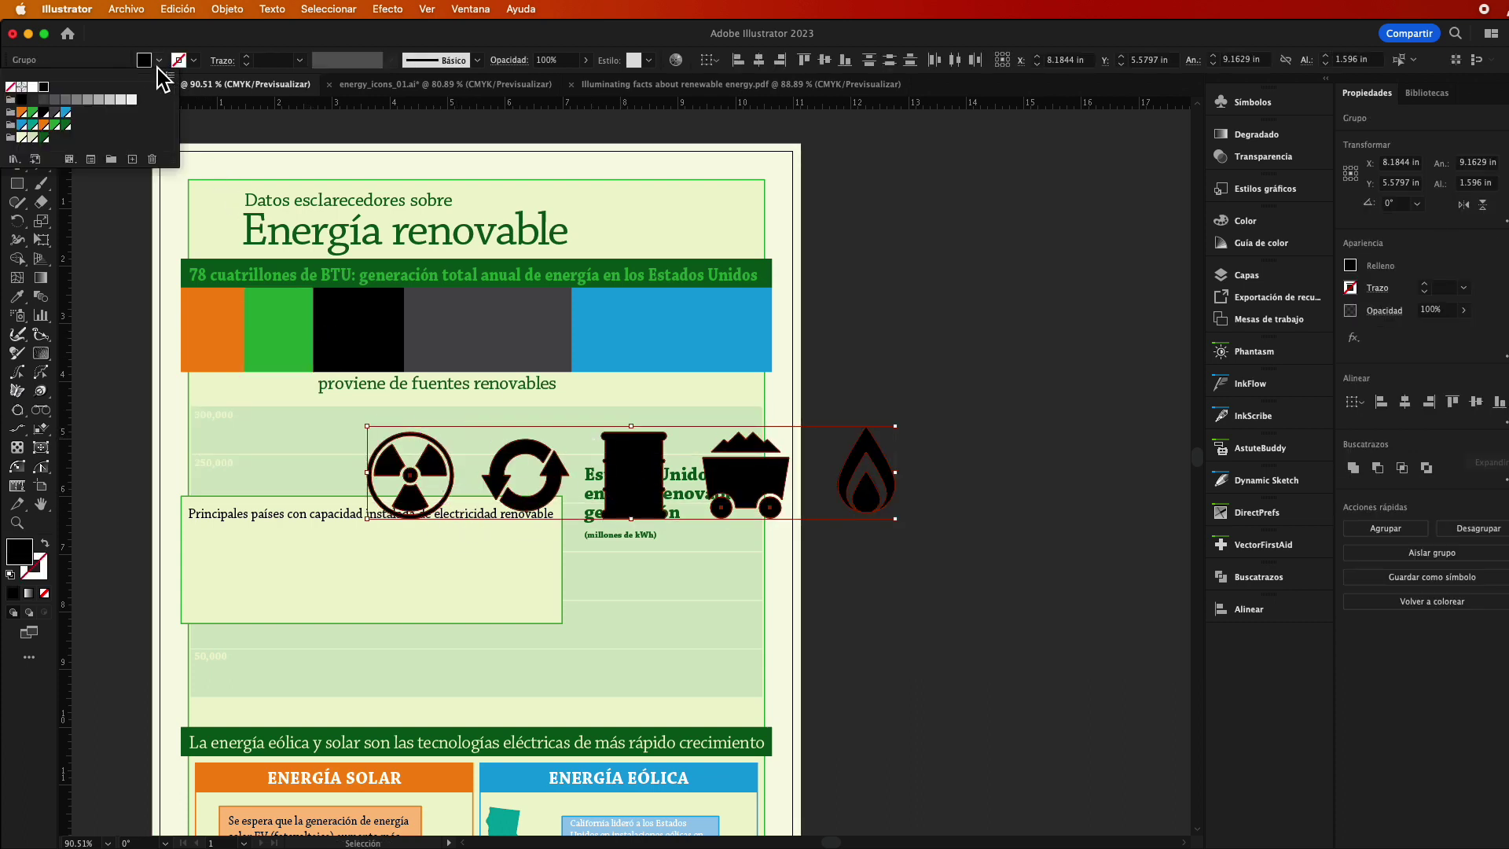
{"action": "left_click", "coordinate": [32, 86]}
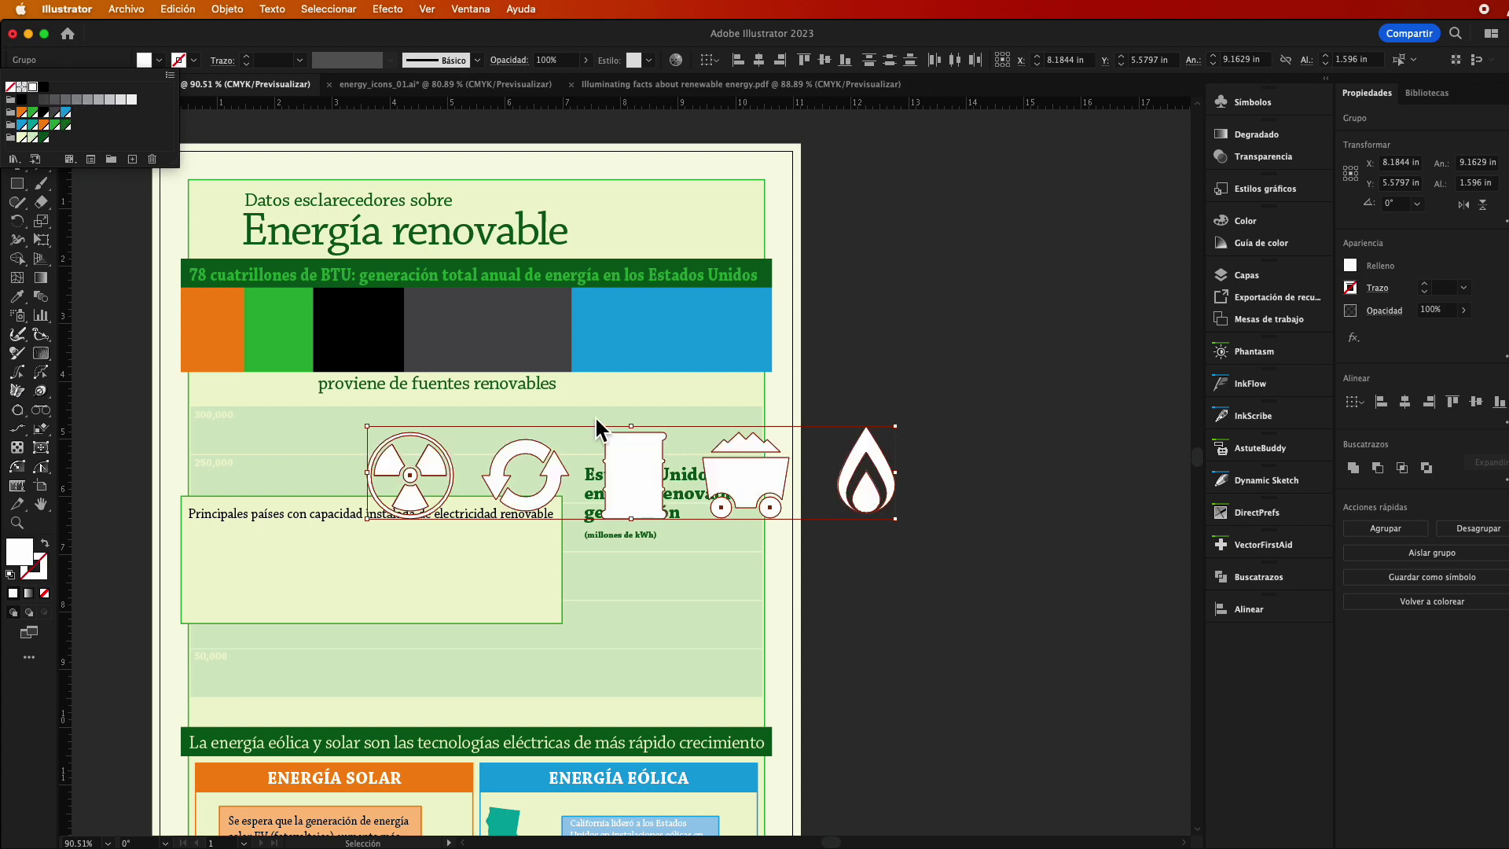
{"action": "left_click", "coordinate": [658, 522]}
{"action": "left_click_drag", "start_coordinate": [440, 459], "coordinate": [260, 327]}
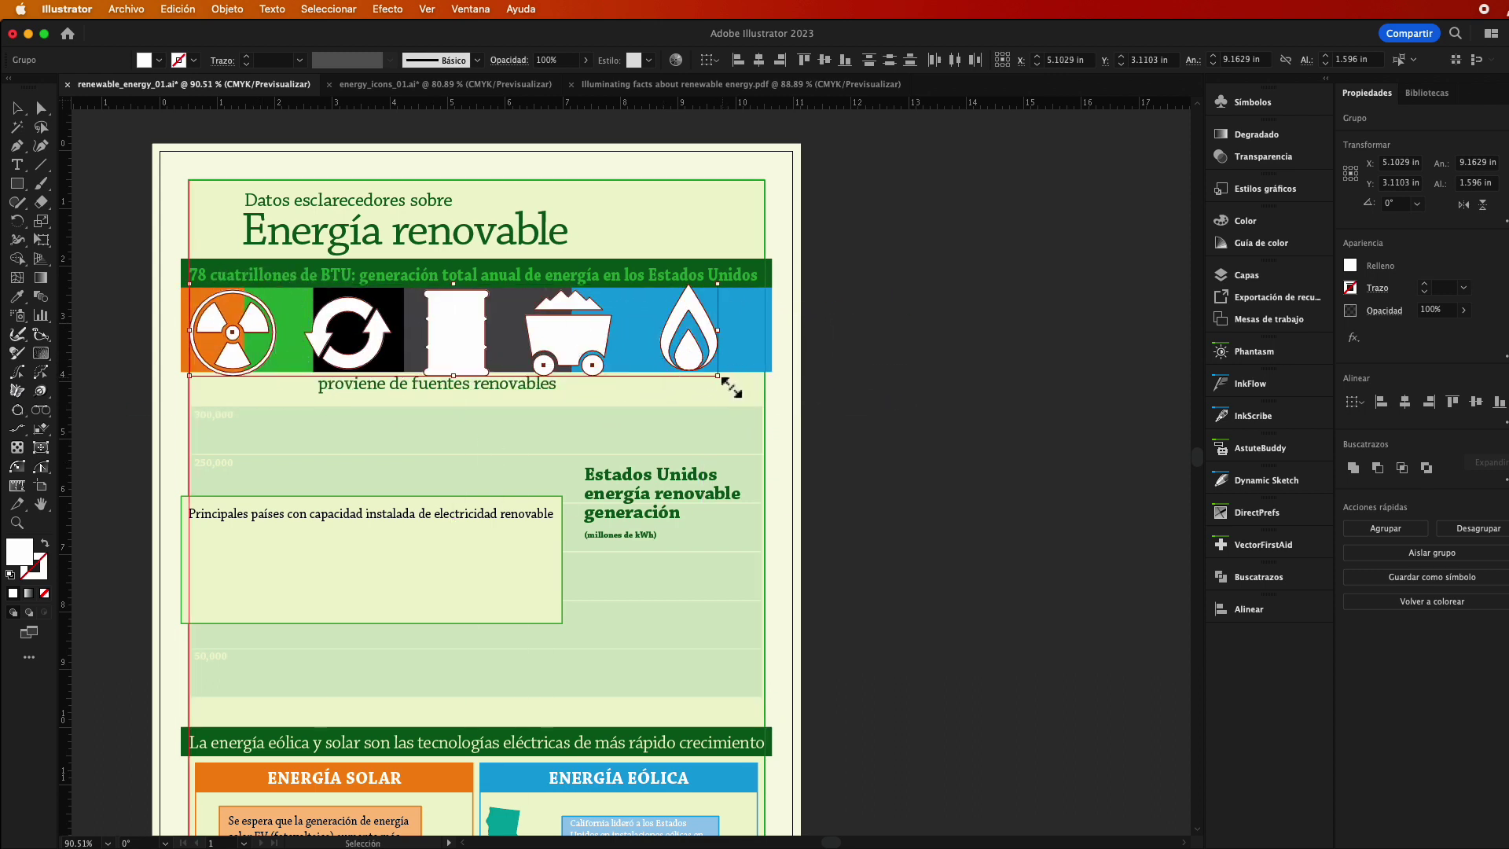
Scale the white icon row down onto the bar and move the flame into the blue natural gas block
{"action": "mouse_move", "coordinate": [731, 386]}
{"action": "left_mouse_down"}
{"action": "mouse_move", "coordinate": [614, 339]}
{"action": "mouse_move", "coordinate": [430, 375]}
{"action": "left_mouse_up"}
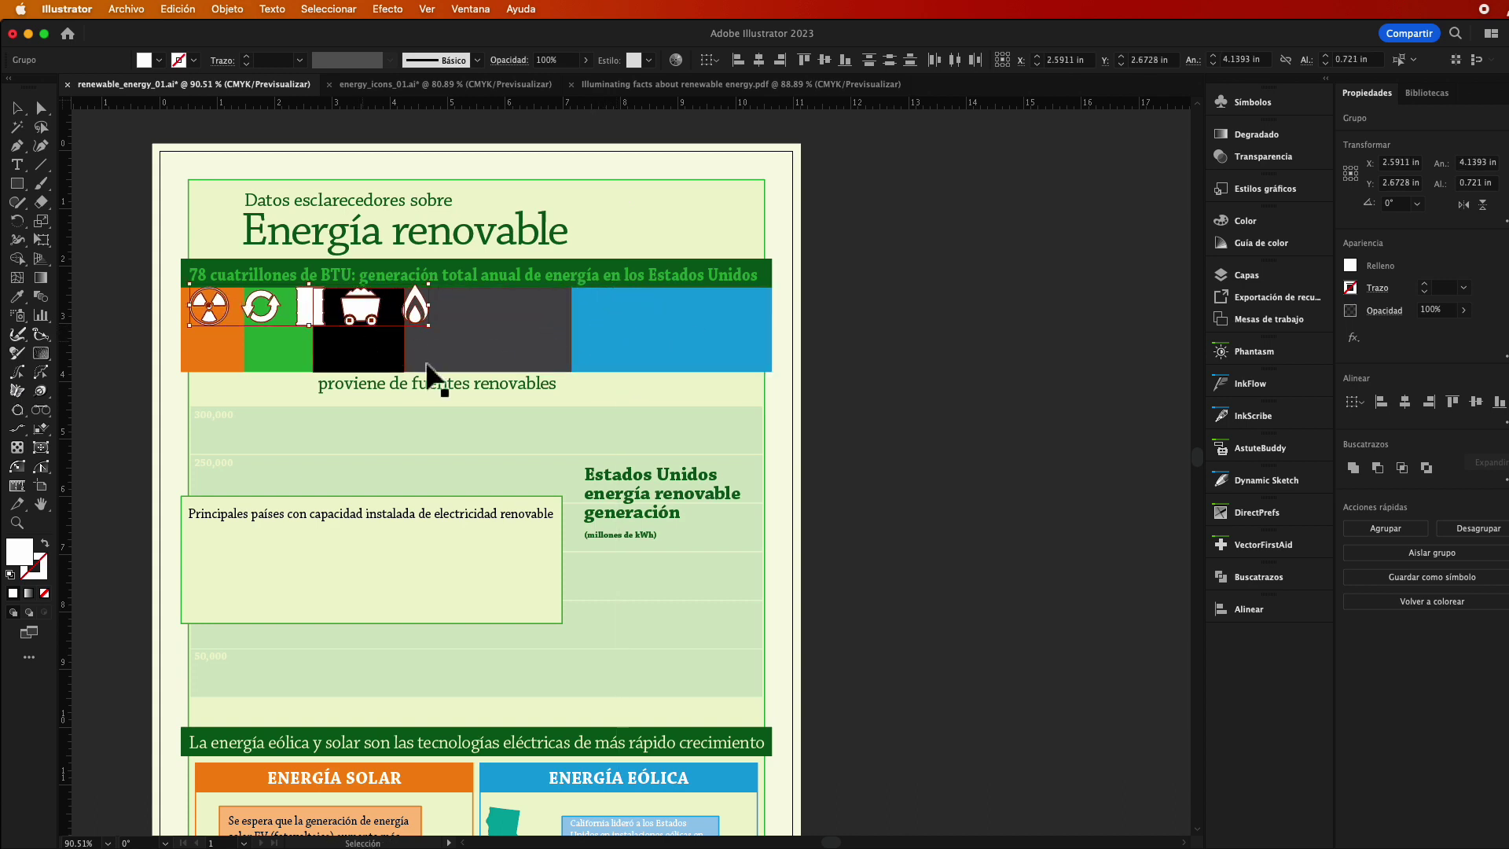
{"action": "left_click_drag", "start_coordinate": [358, 307], "coordinate": [360, 322]}
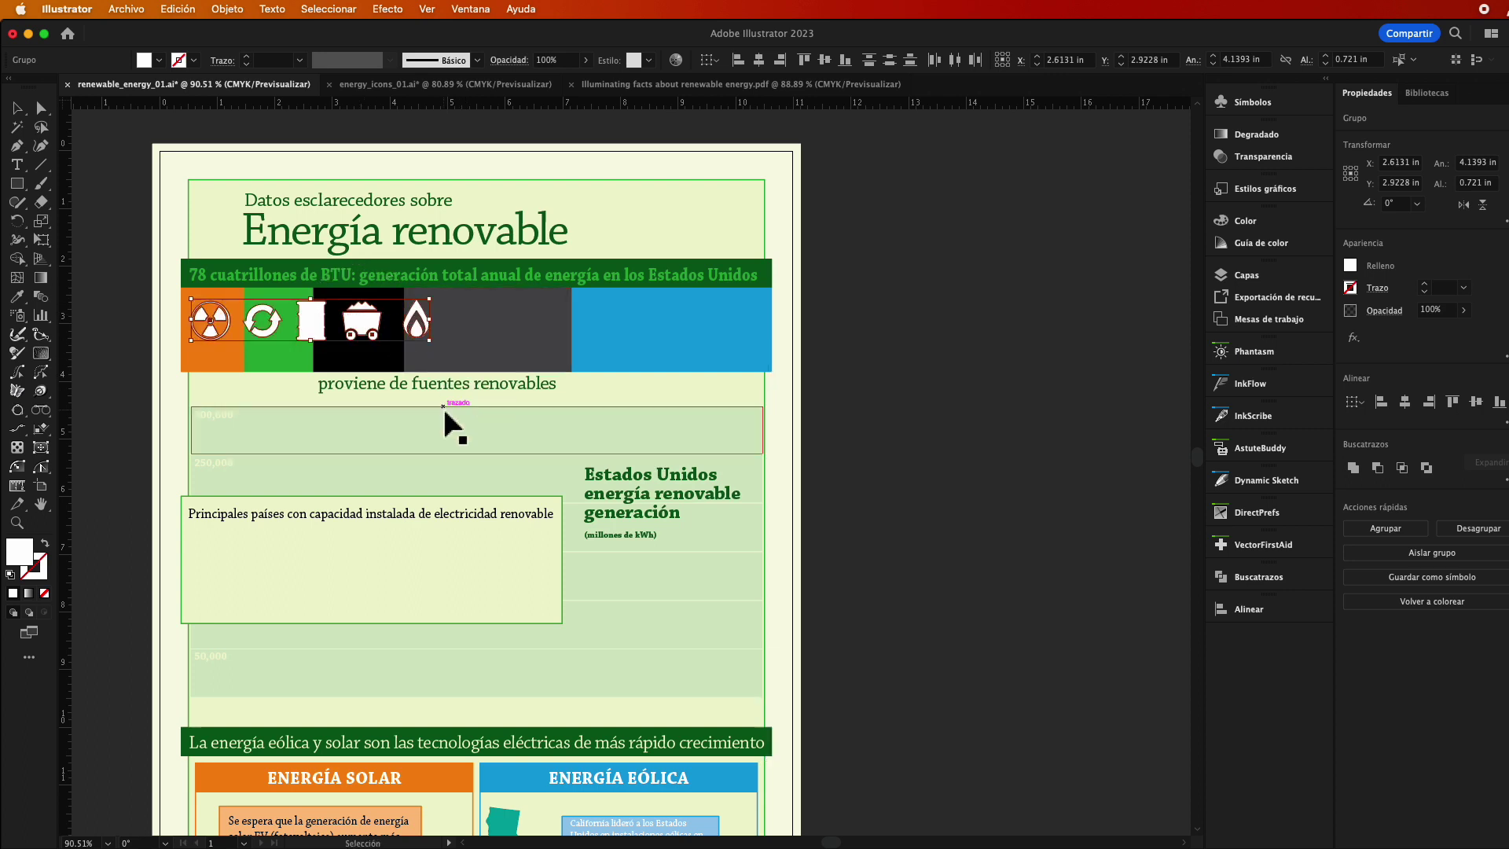
{"action": "left_click", "coordinate": [419, 324]}
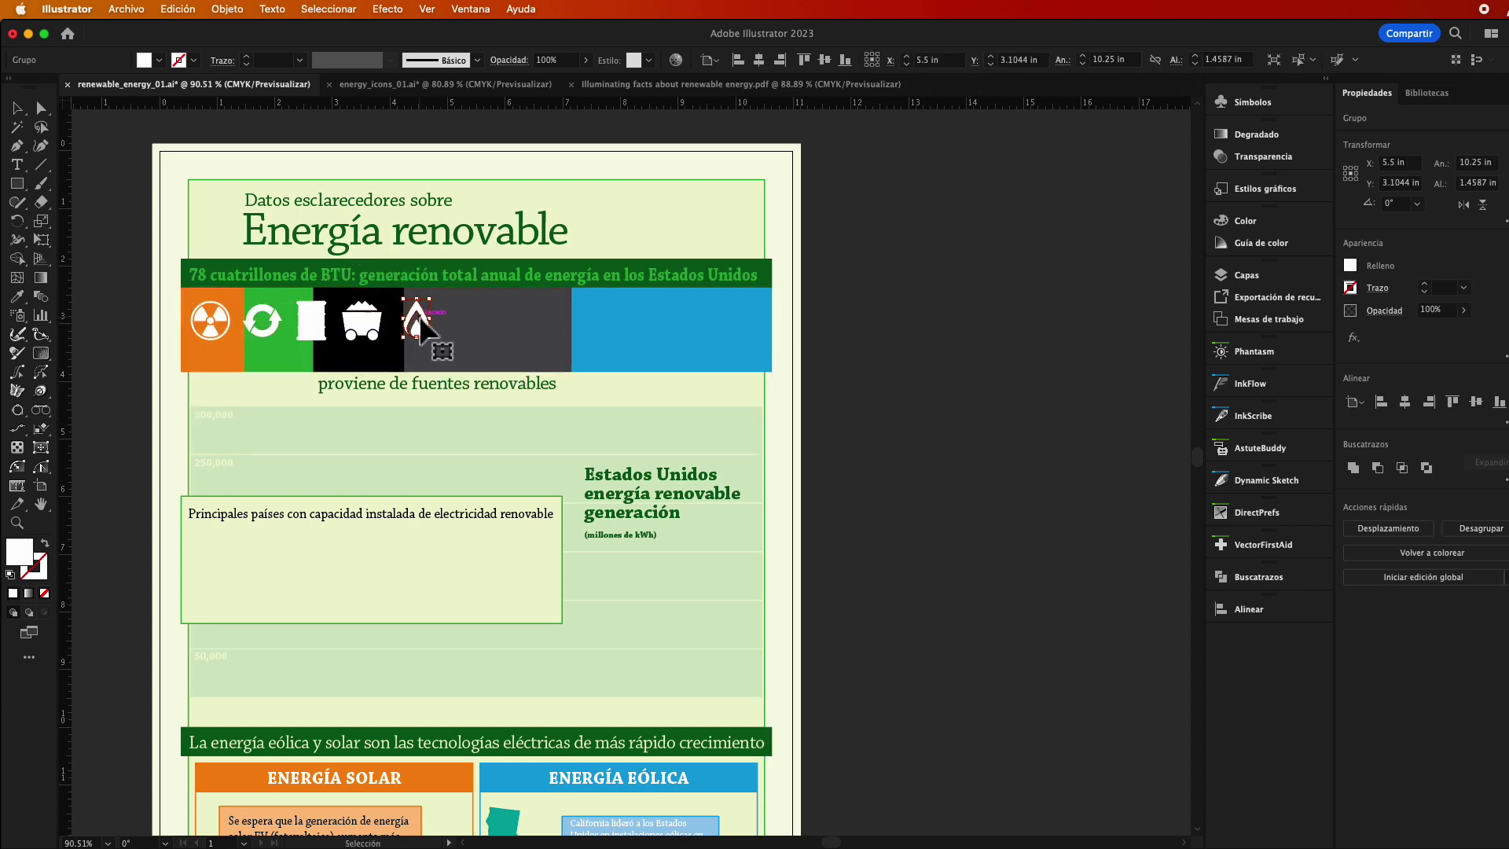
{"action": "mouse_move", "coordinate": [422, 326]}
{"action": "left_mouse_down"}
{"action": "mouse_move", "coordinate": [681, 321]}
{"action": "mouse_move", "coordinate": [670, 325]}
{"action": "left_mouse_up"}
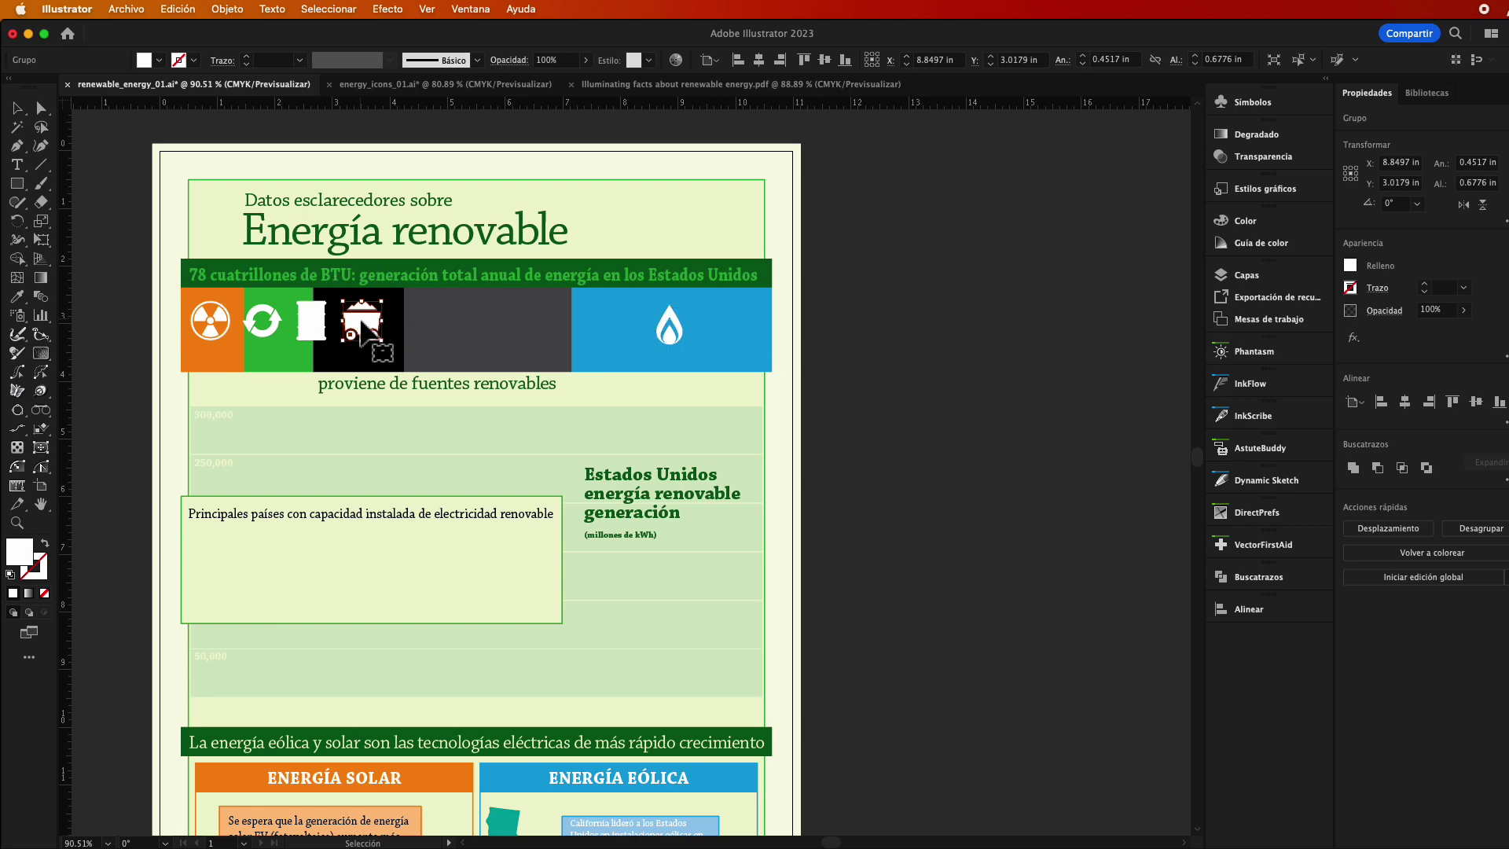
{"action": "double_click", "coordinate": [481, 321]}
{"action": "double_click", "coordinate": [446, 429]}
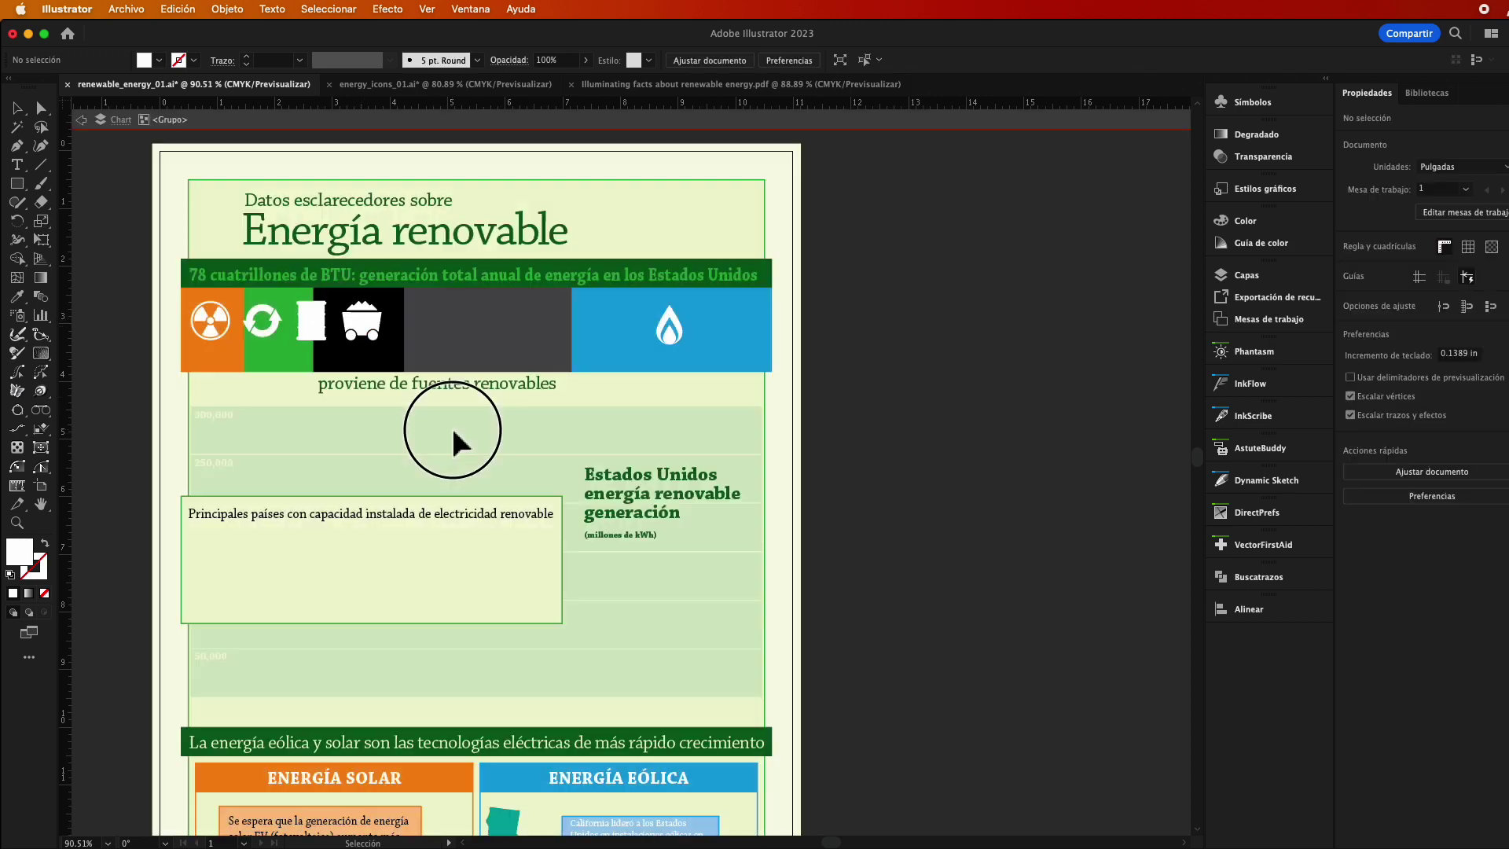
Centre the coal cart, barrel, recycle and radiation icons in their coloured panels
{"action": "left_click", "coordinate": [371, 322]}
{"action": "left_click_drag", "start_coordinate": [375, 330], "coordinate": [494, 328]}
{"action": "left_click", "coordinate": [317, 324]}
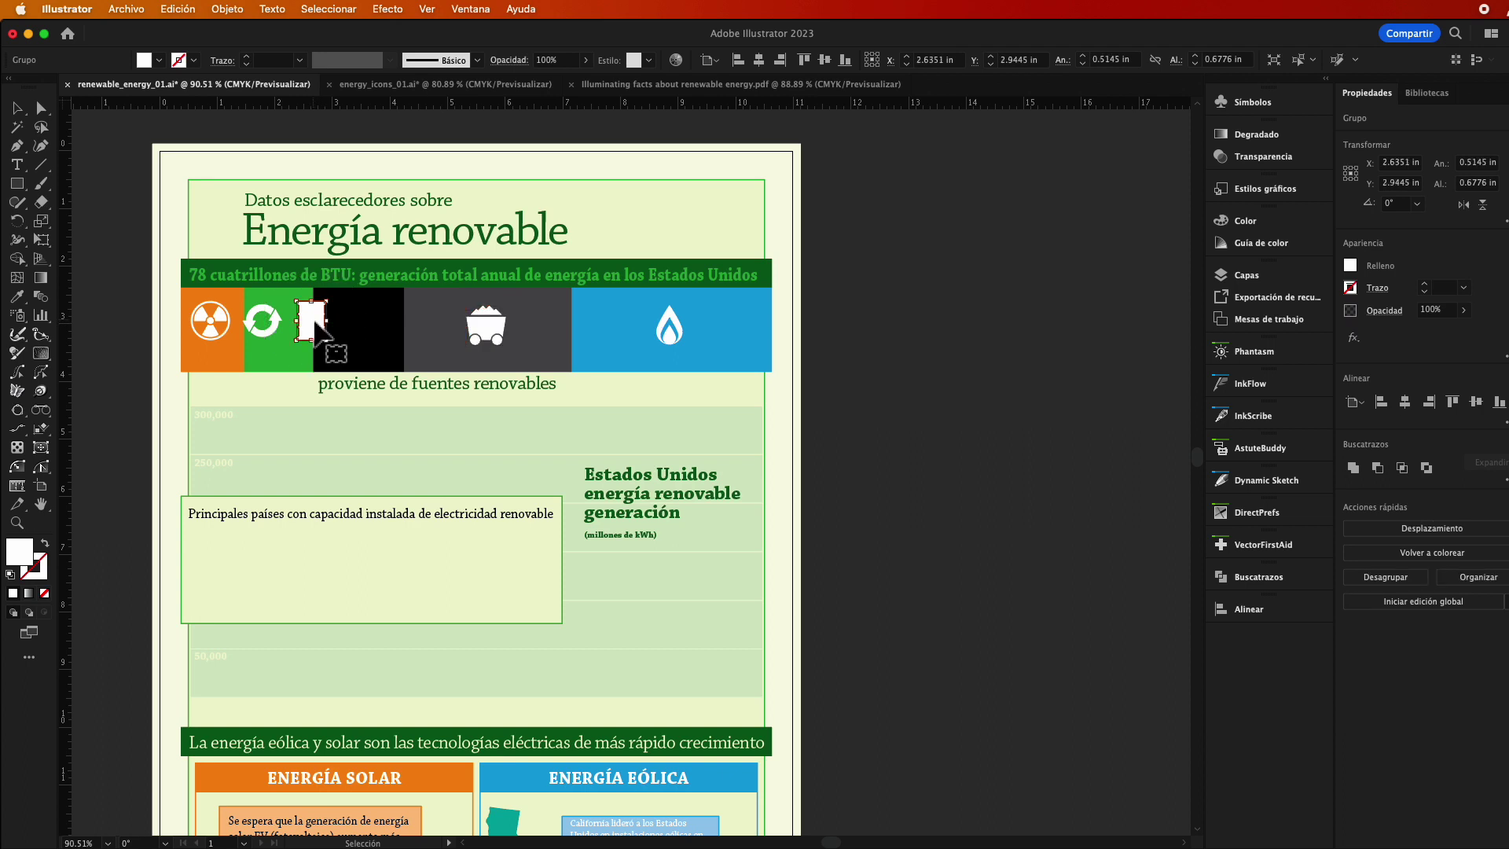
{"action": "left_click_drag", "start_coordinate": [317, 324], "coordinate": [364, 331]}
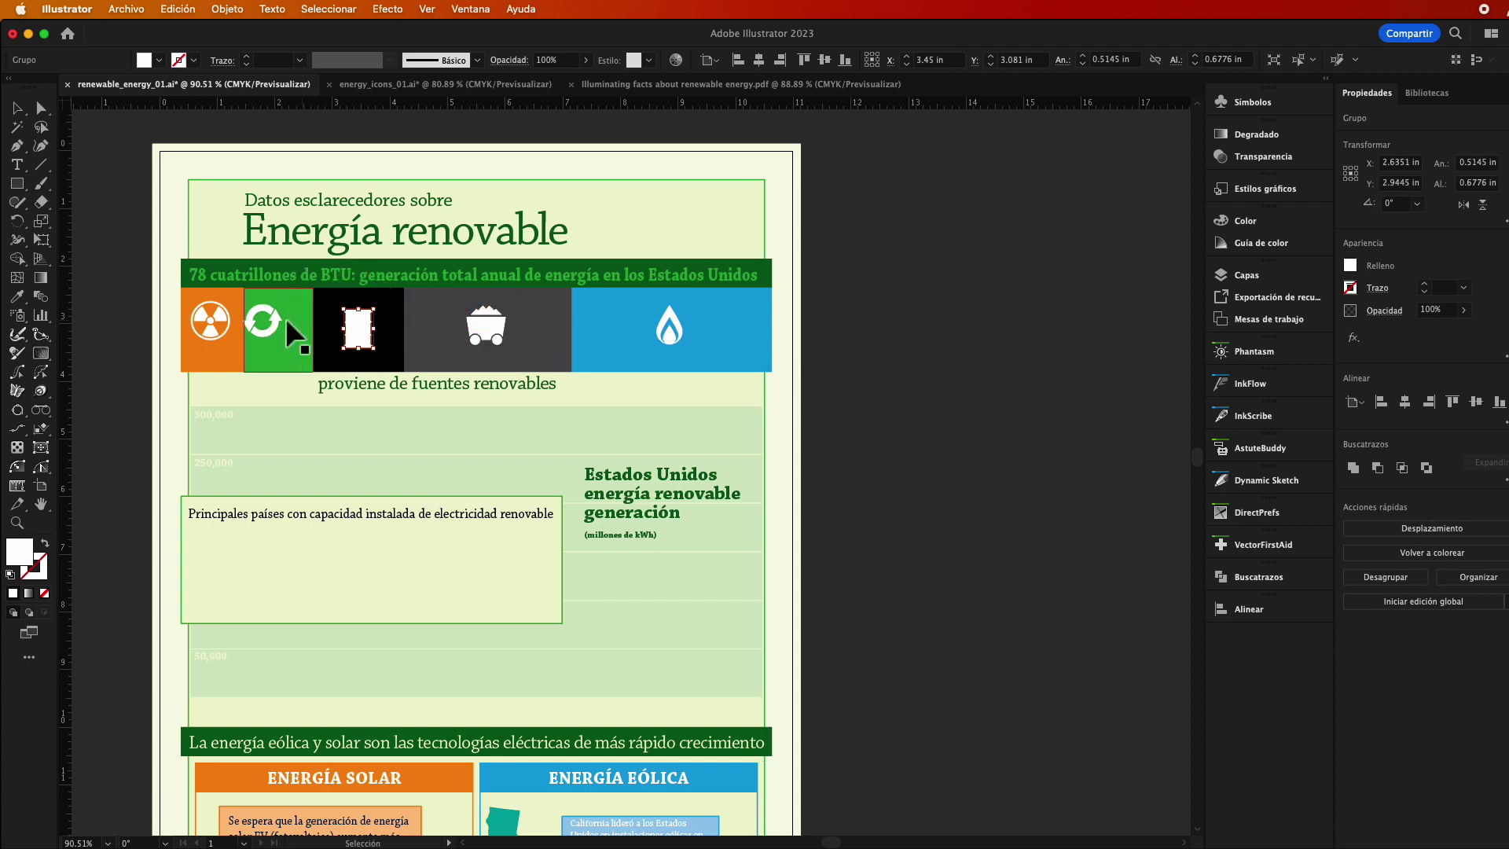
{"action": "mouse_move", "coordinate": [269, 321]}
{"action": "left_mouse_down"}
{"action": "mouse_move", "coordinate": [280, 327]}
{"action": "mouse_move", "coordinate": [217, 321]}
{"action": "left_mouse_up"}
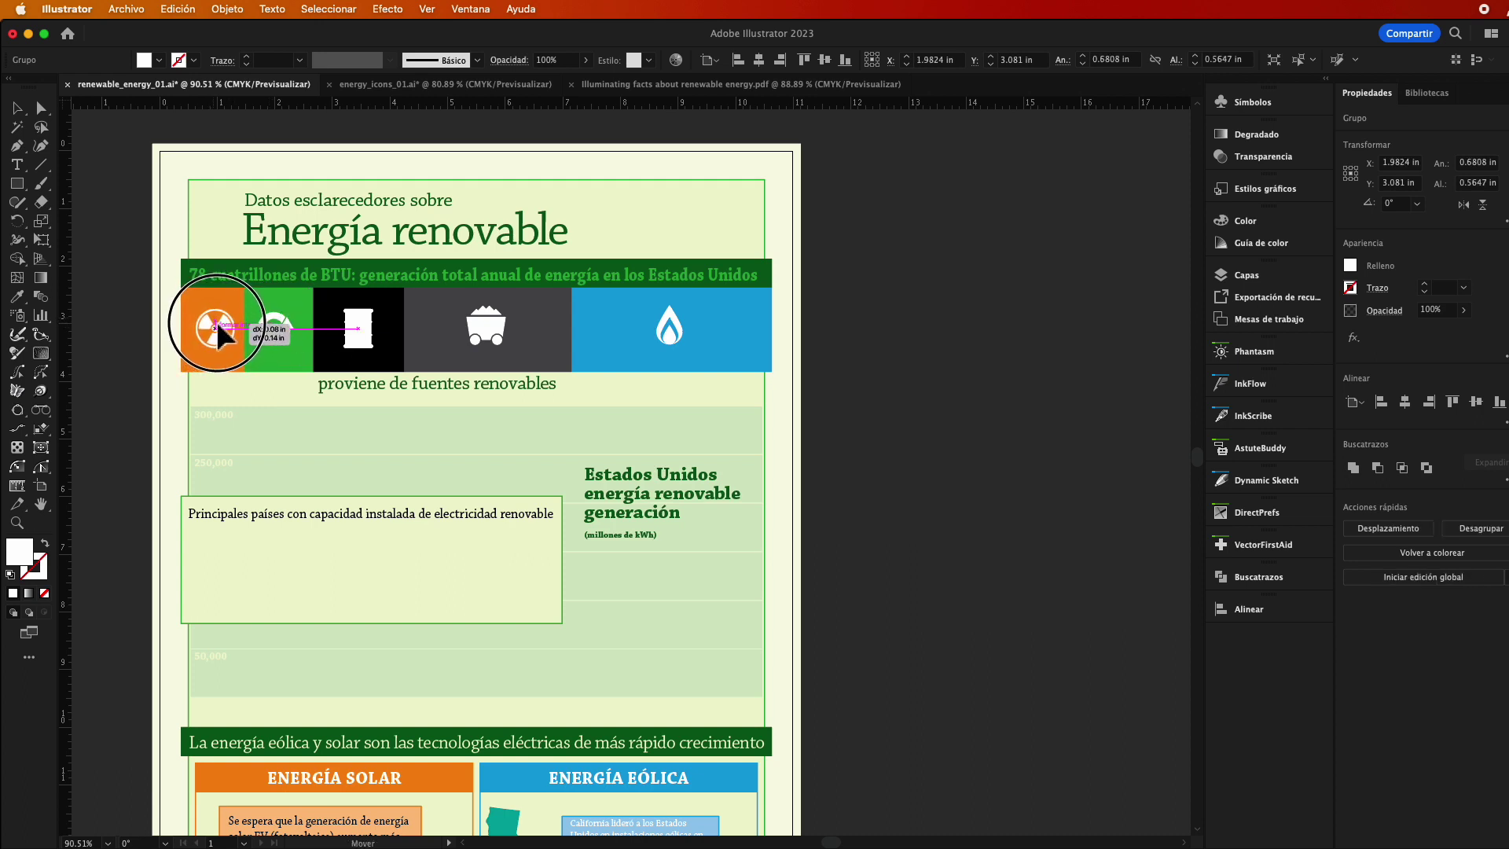
{"action": "left_click_drag", "start_coordinate": [217, 320], "coordinate": [214, 321]}
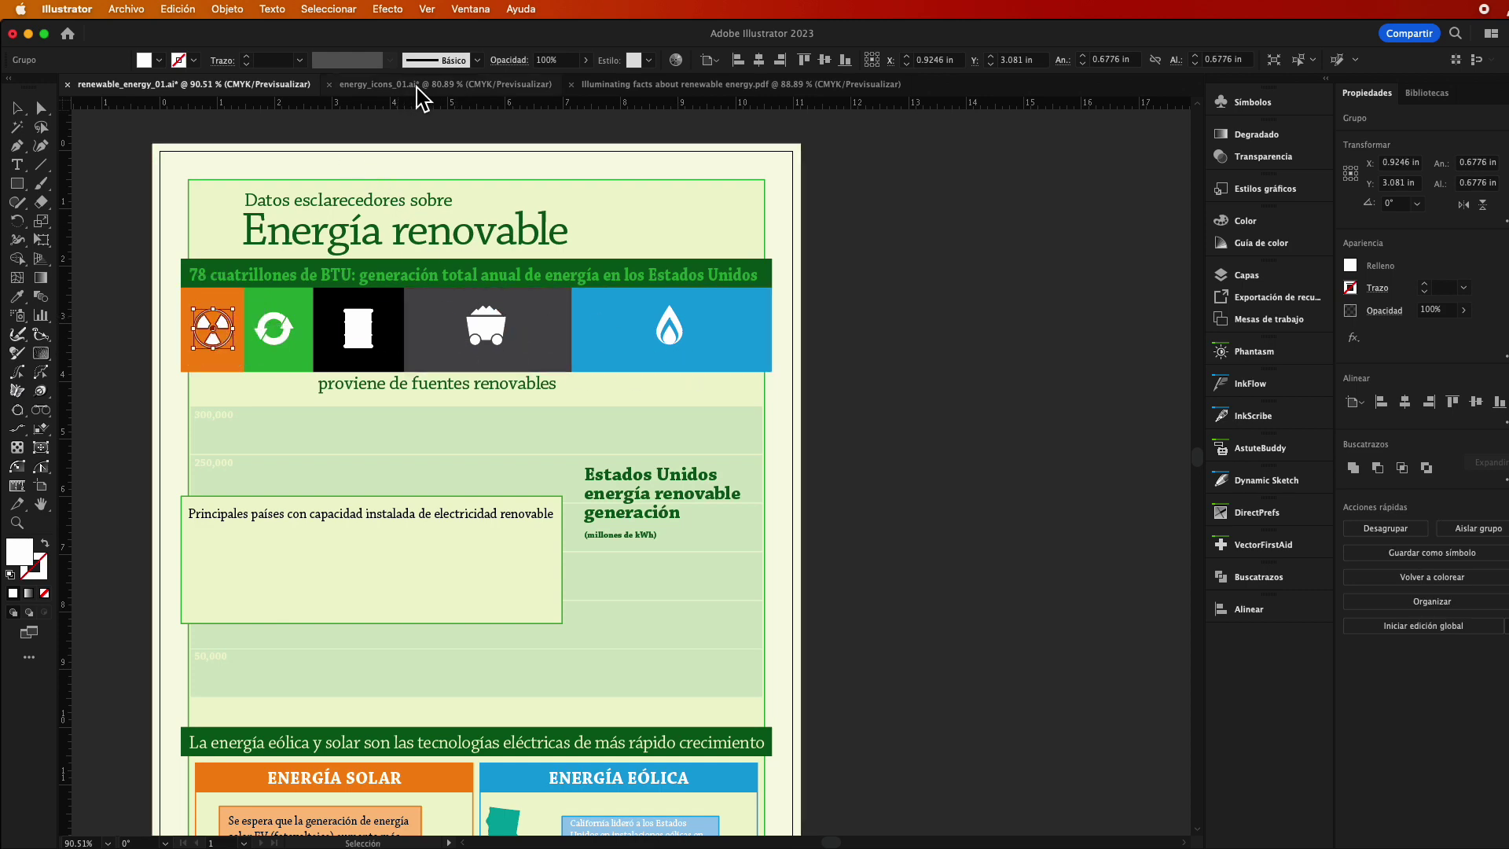
Compare with the reference PDF, then select the nuclear, recycle, barrel and mine-cart icons
{"action": "left_click", "coordinate": [648, 85]}
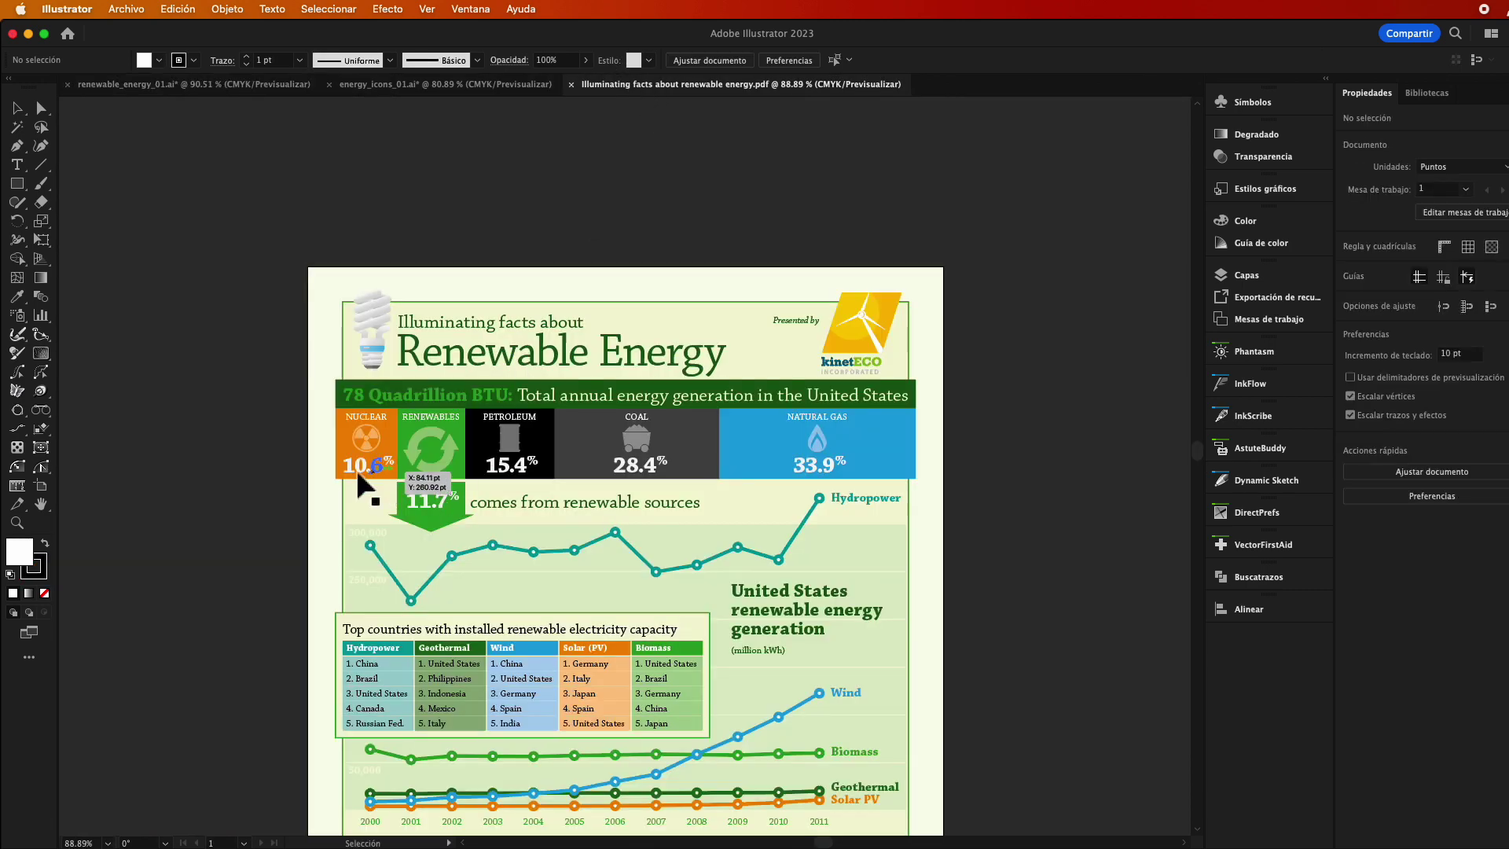
{"action": "left_click", "coordinate": [165, 84]}
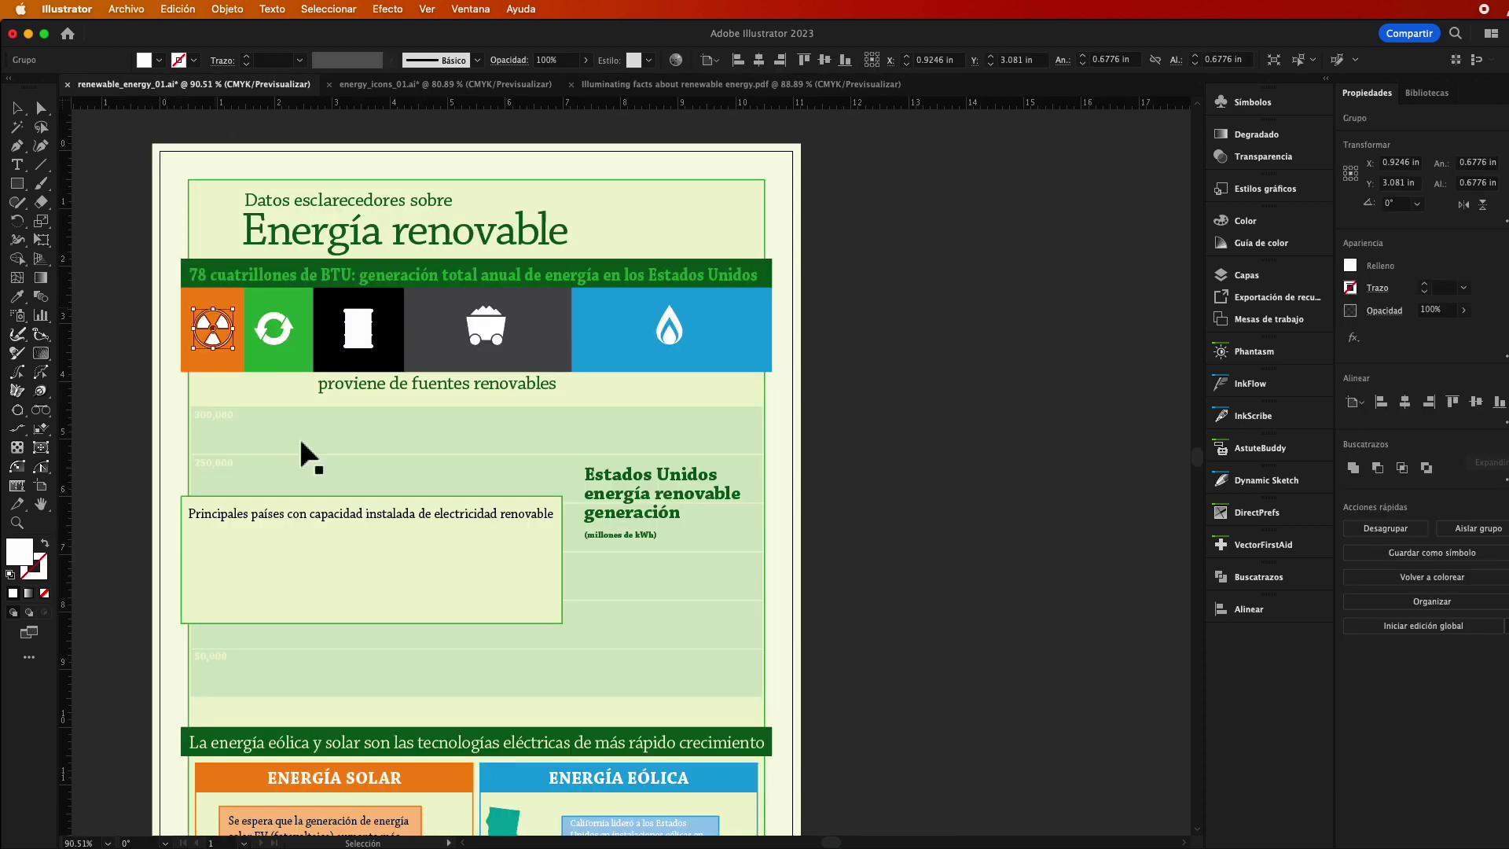
{"action": "left_click", "coordinate": [232, 346]}
{"action": "left_click", "coordinate": [279, 330], "text": "shift"}
{"action": "left_click", "coordinate": [360, 330], "text": "shift"}
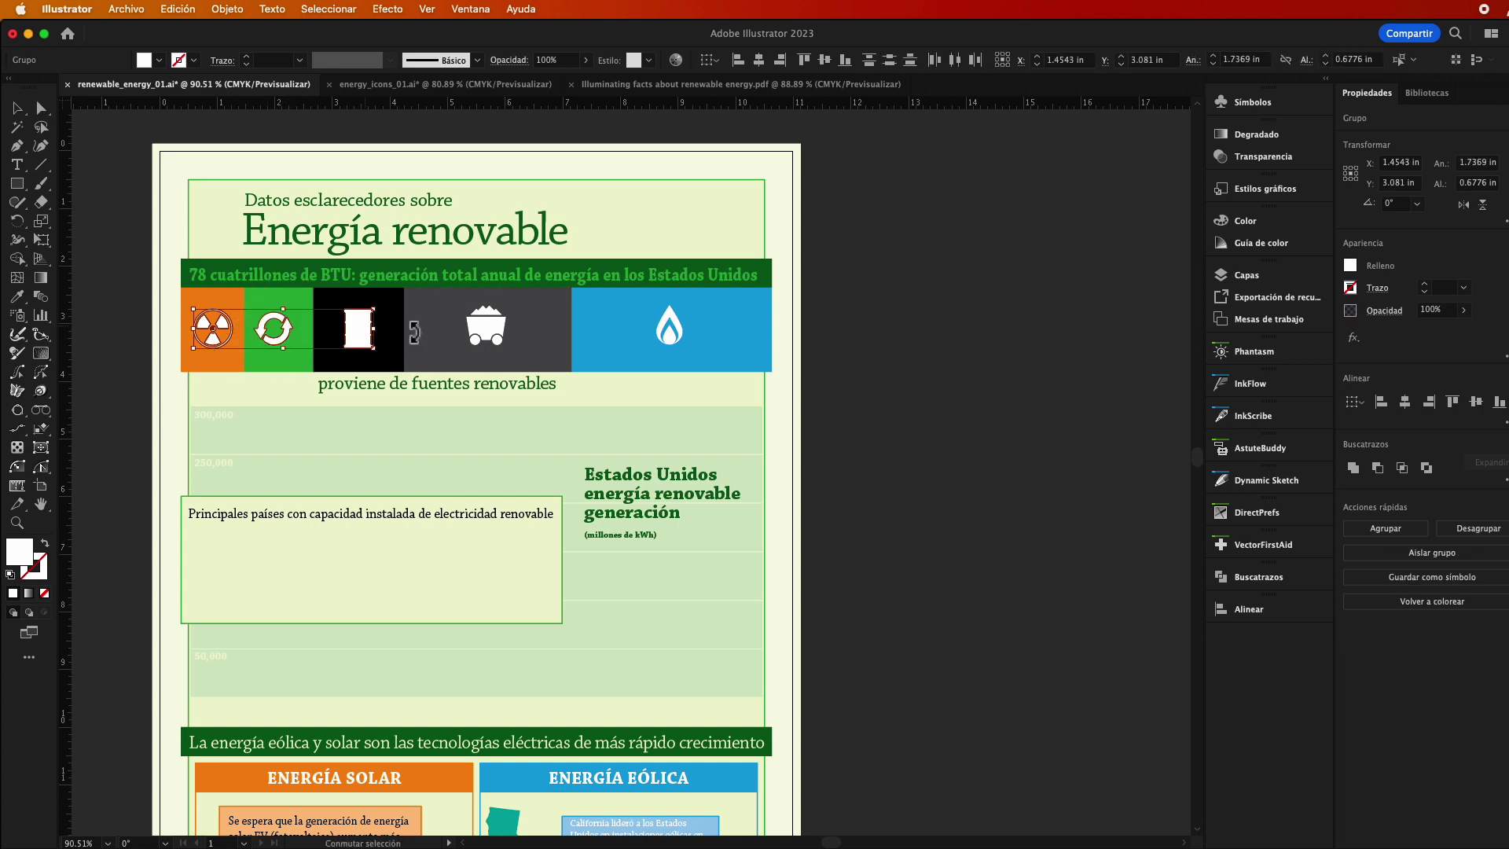
{"action": "left_click", "coordinate": [488, 327], "text": "shift"}
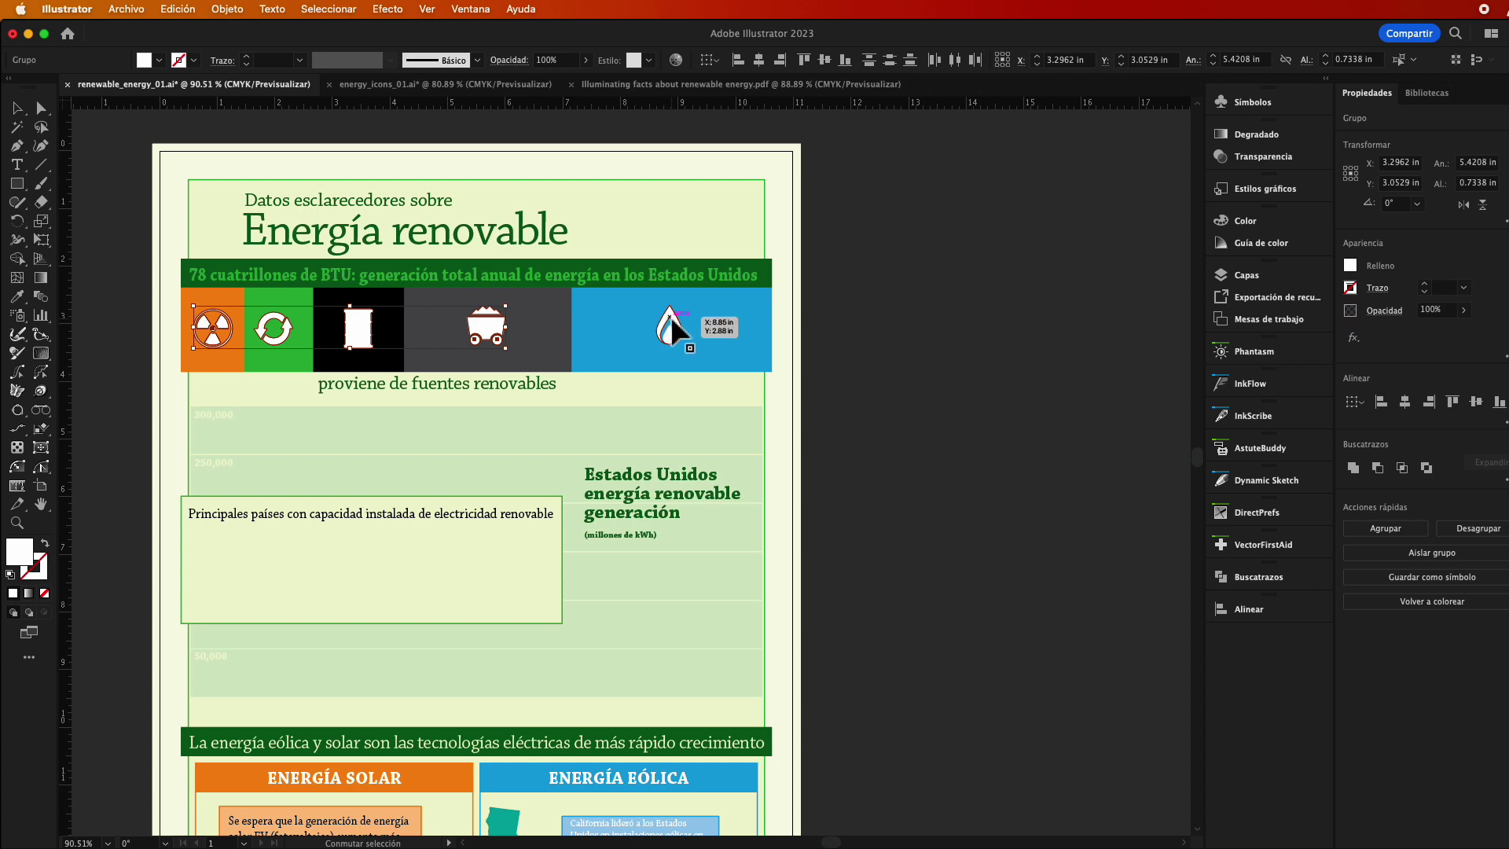
Add the flame icon to the selection and set all five icons to 40% opacity
{"action": "left_click", "coordinate": [670, 324], "text": "shift"}
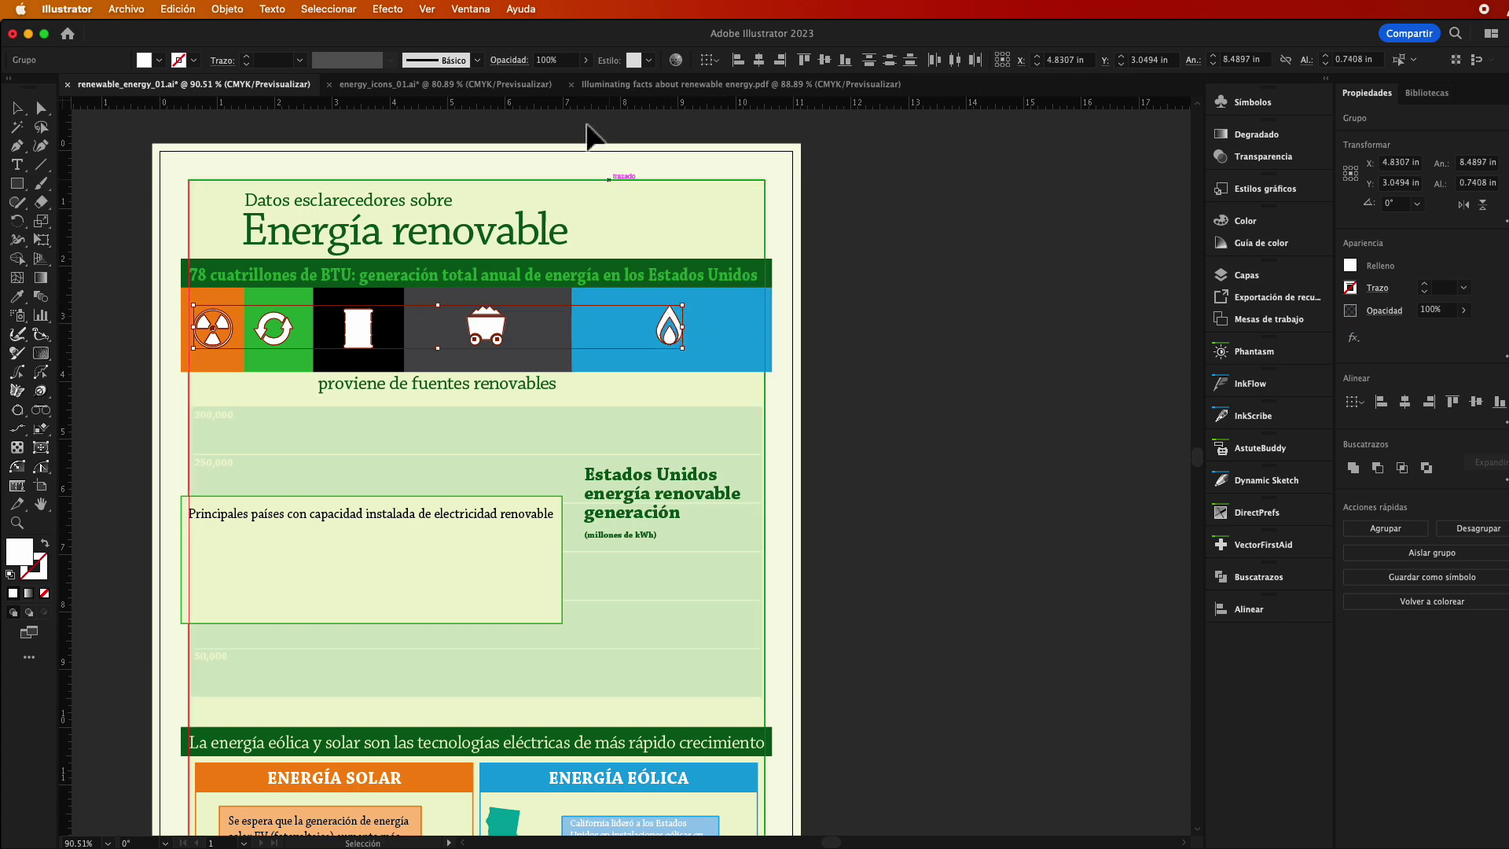
{"action": "left_click", "coordinate": [565, 65]}
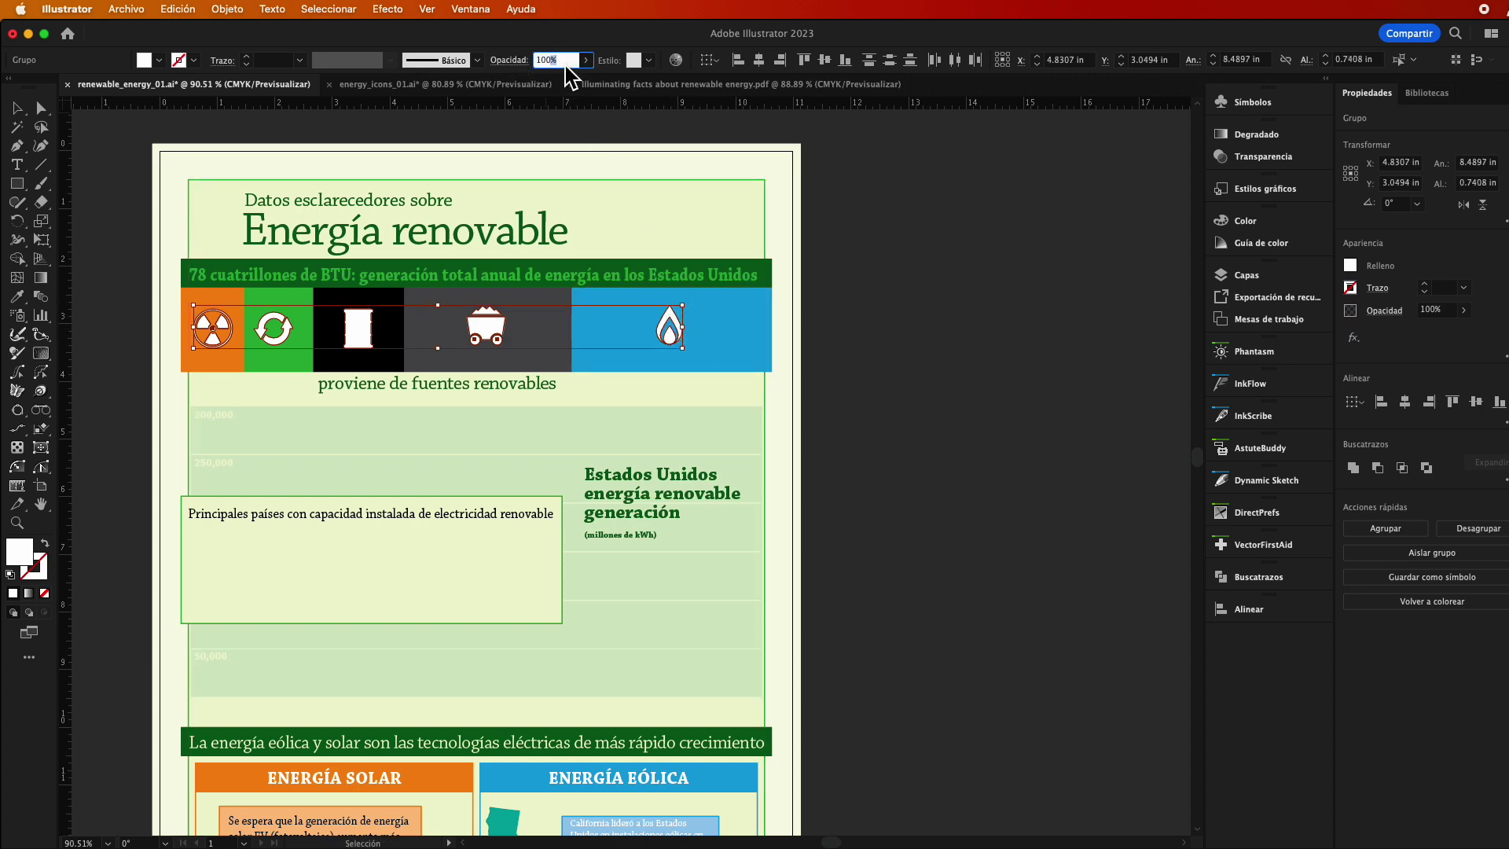
{"action": "double_click", "coordinate": [567, 69]}
{"action": "type", "text": "40"}
{"action": "key", "text": "Return"}
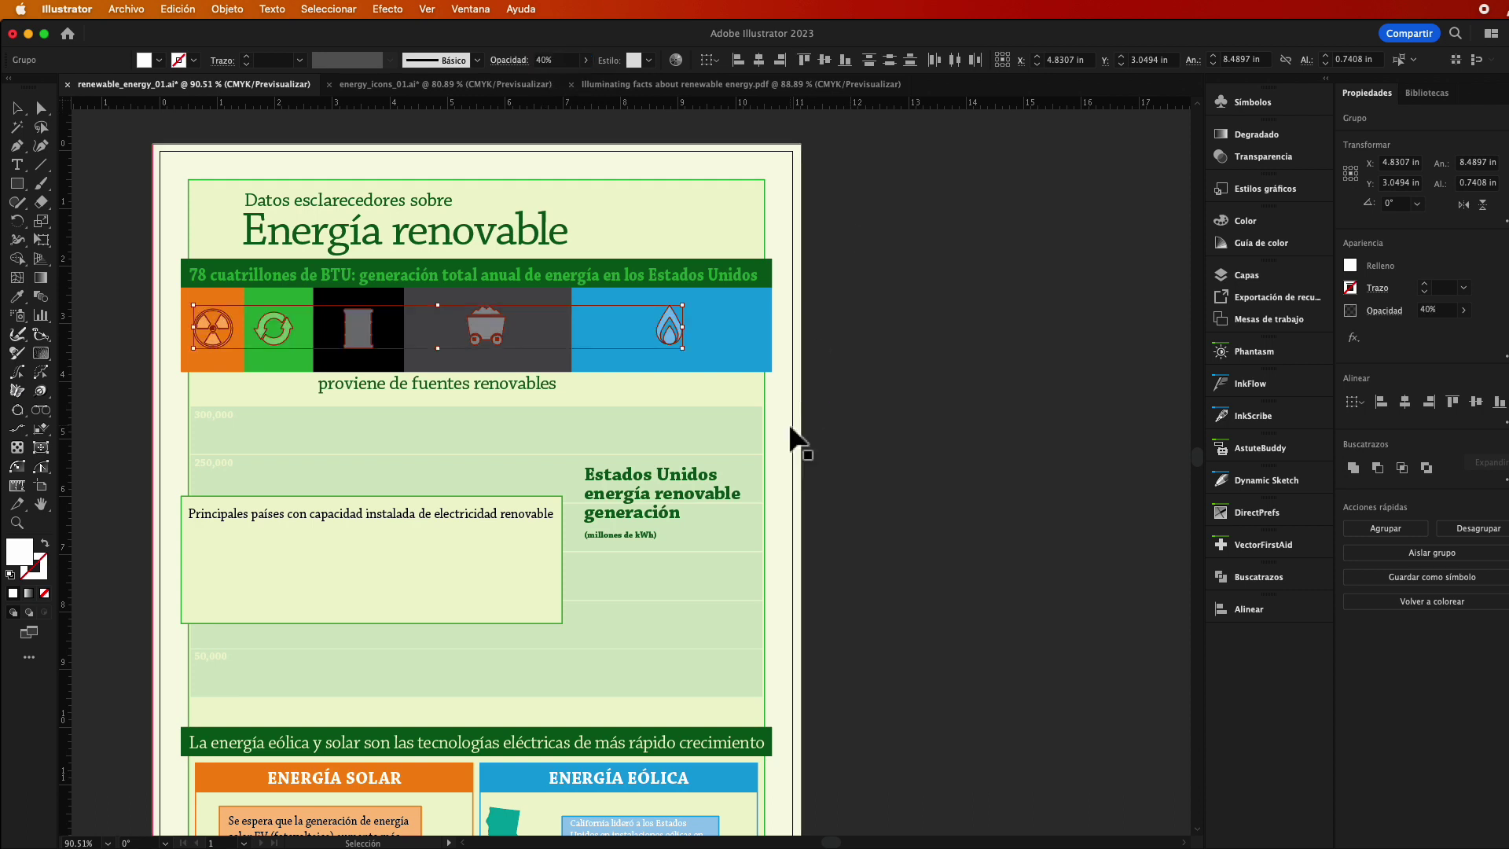
{"action": "left_click", "coordinate": [668, 444]}
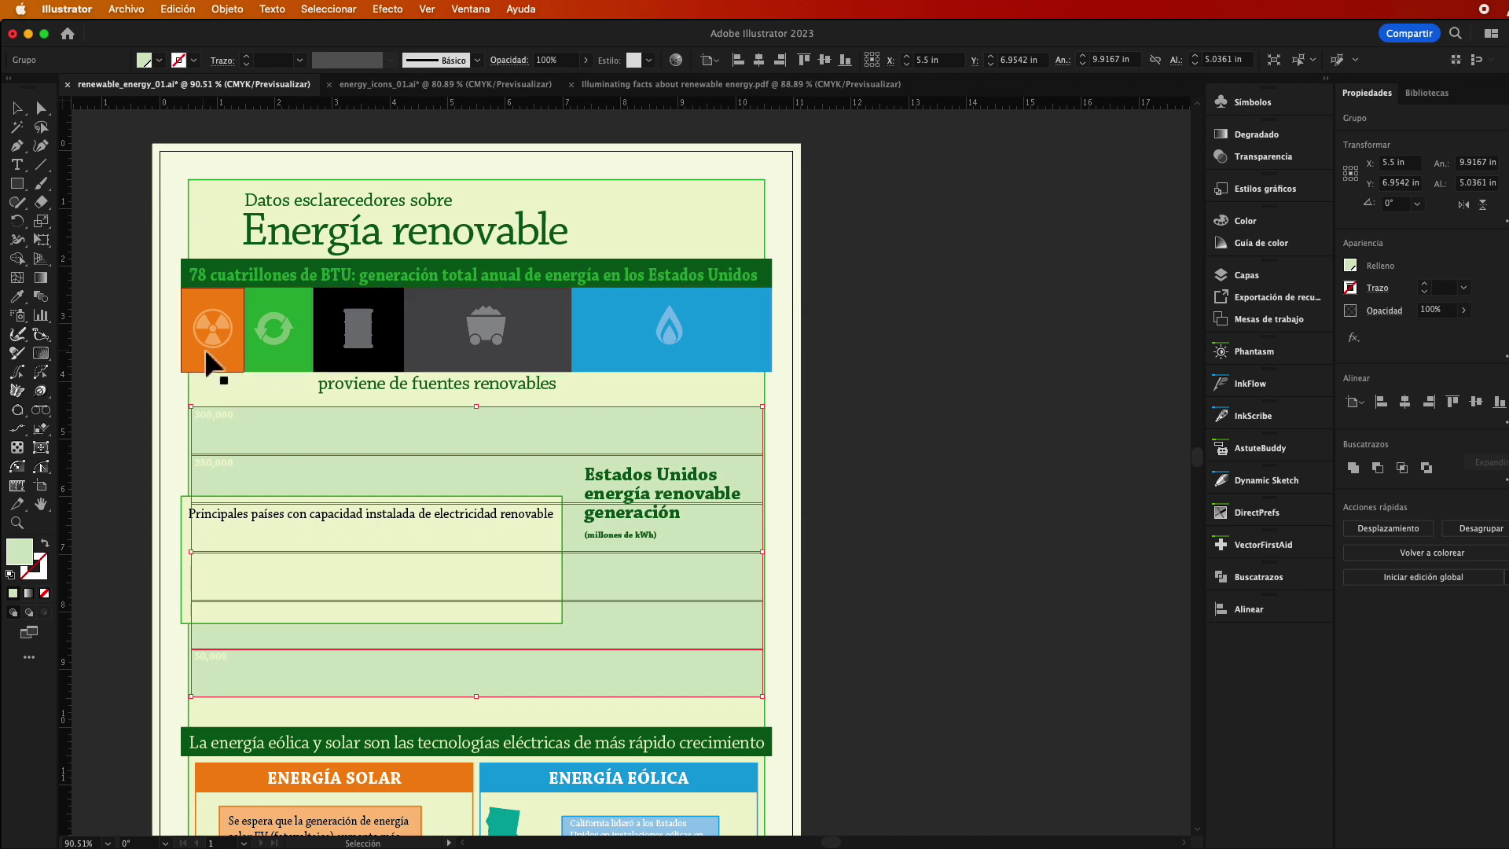
Add a 'Nuclear' text label just below the orange nuclear panel
{"action": "left_click", "coordinate": [23, 172]}
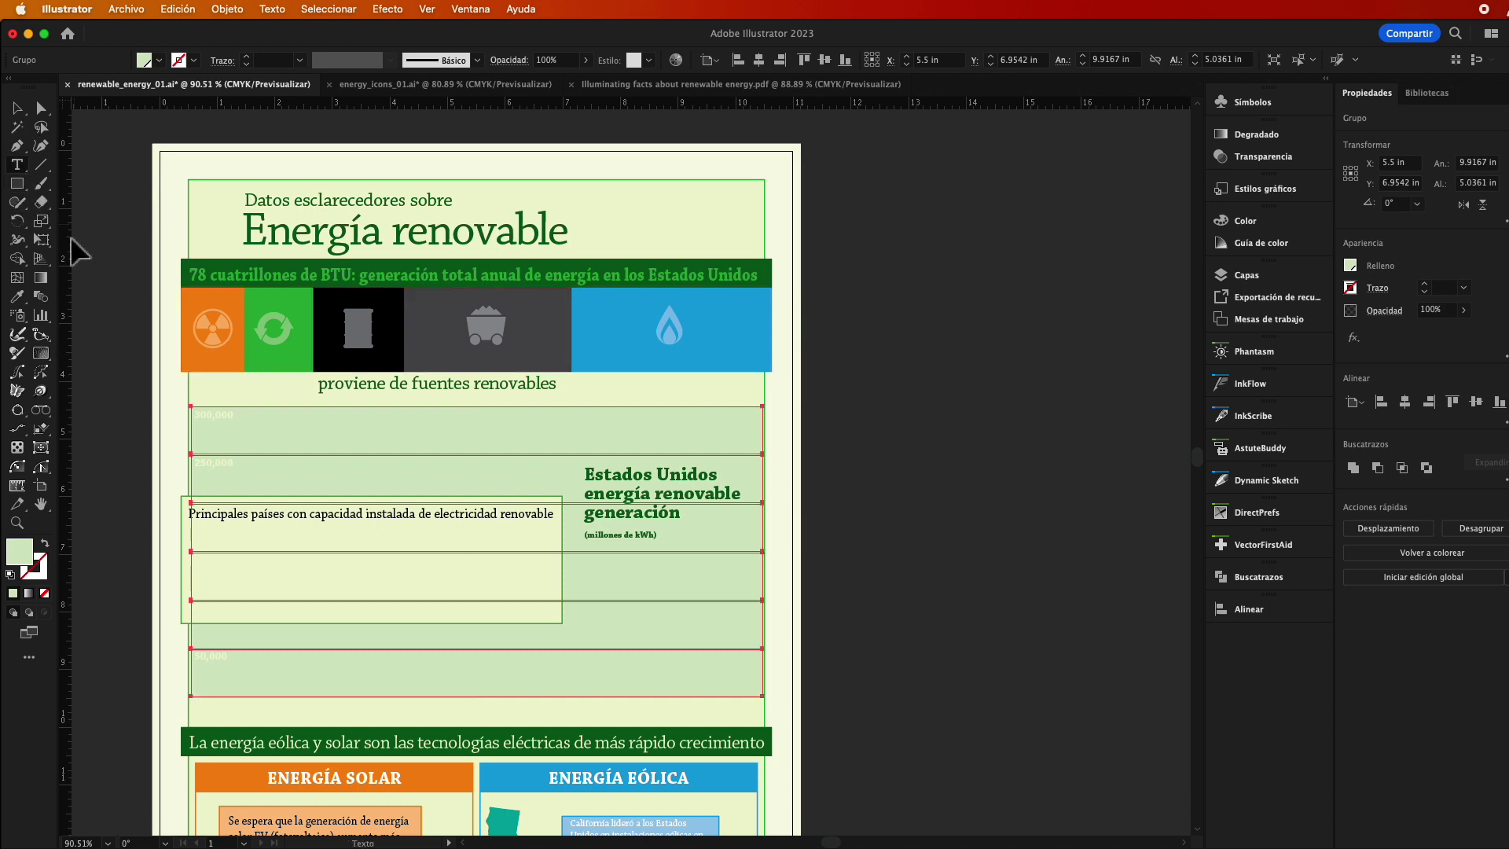
{"action": "left_click", "coordinate": [209, 381]}
{"action": "type", "text": "Nuclear"}
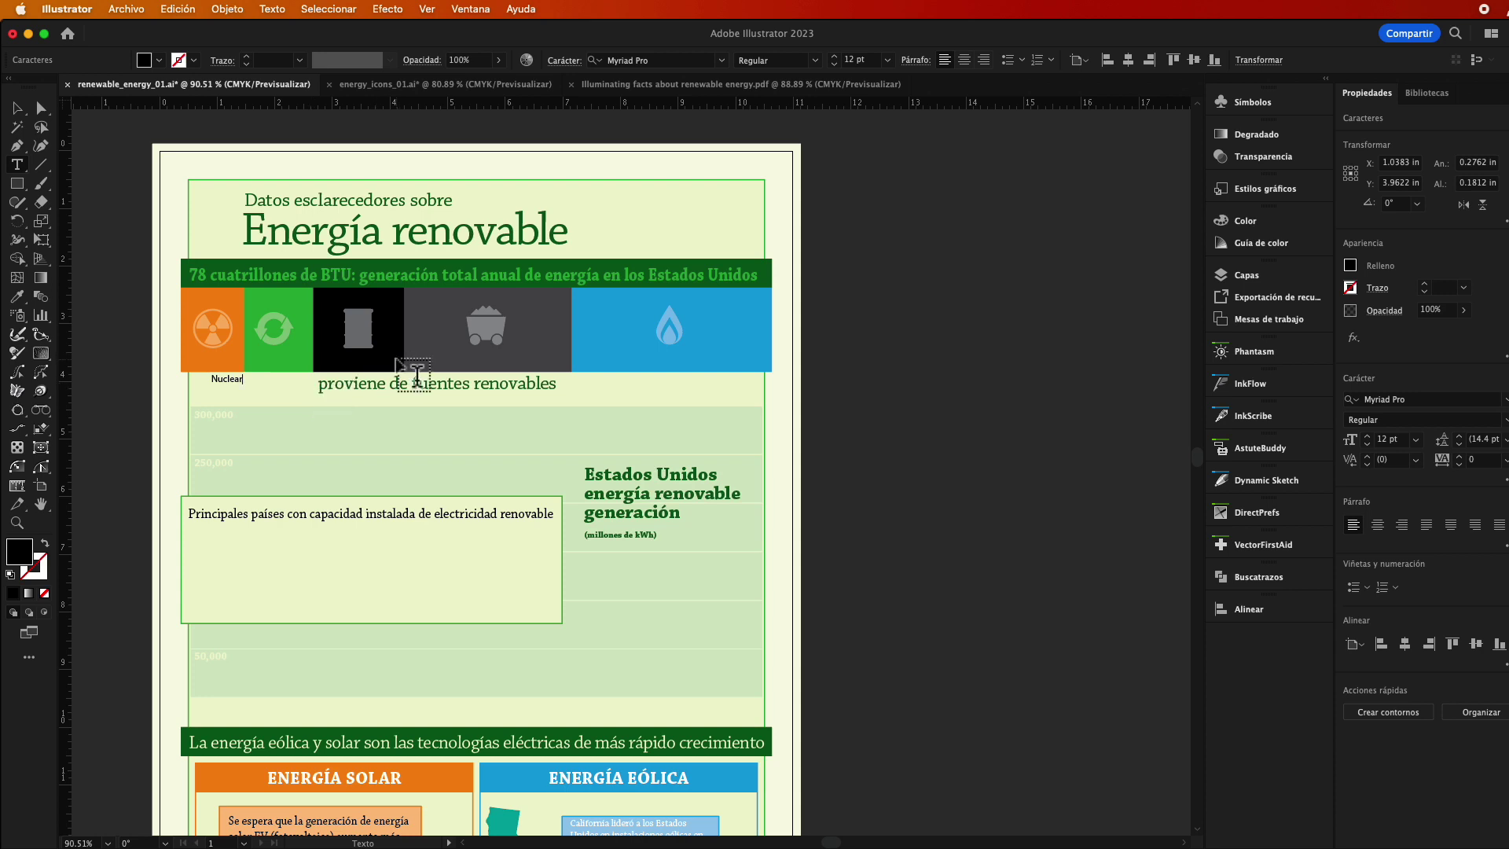
{"action": "left_click", "coordinate": [17, 110]}
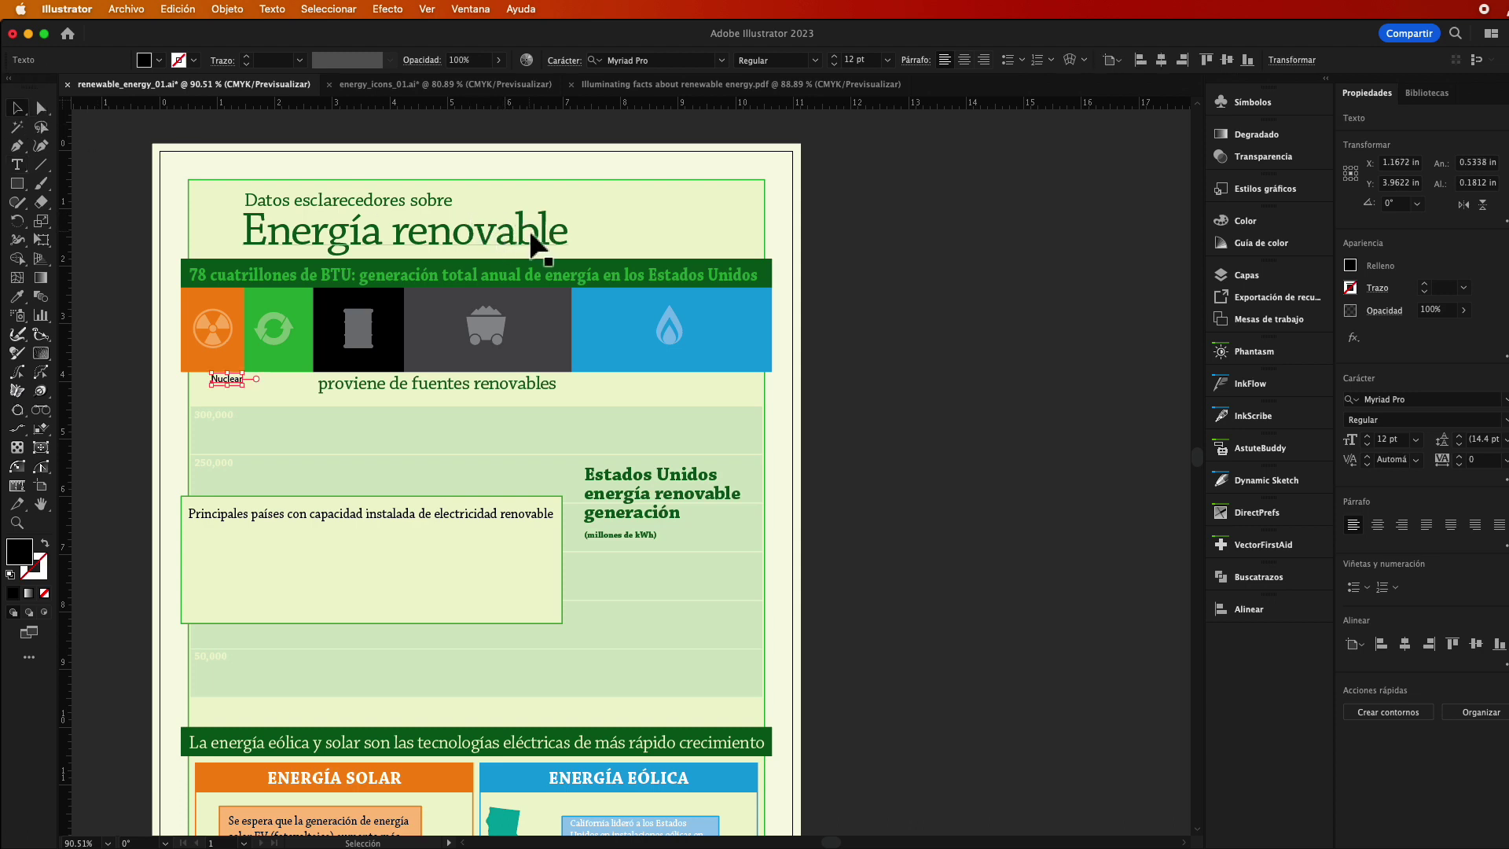
Browse the Window menu's panel list, briefly showing the Graphic Styles panel
{"action": "left_click", "coordinate": [469, 9]}
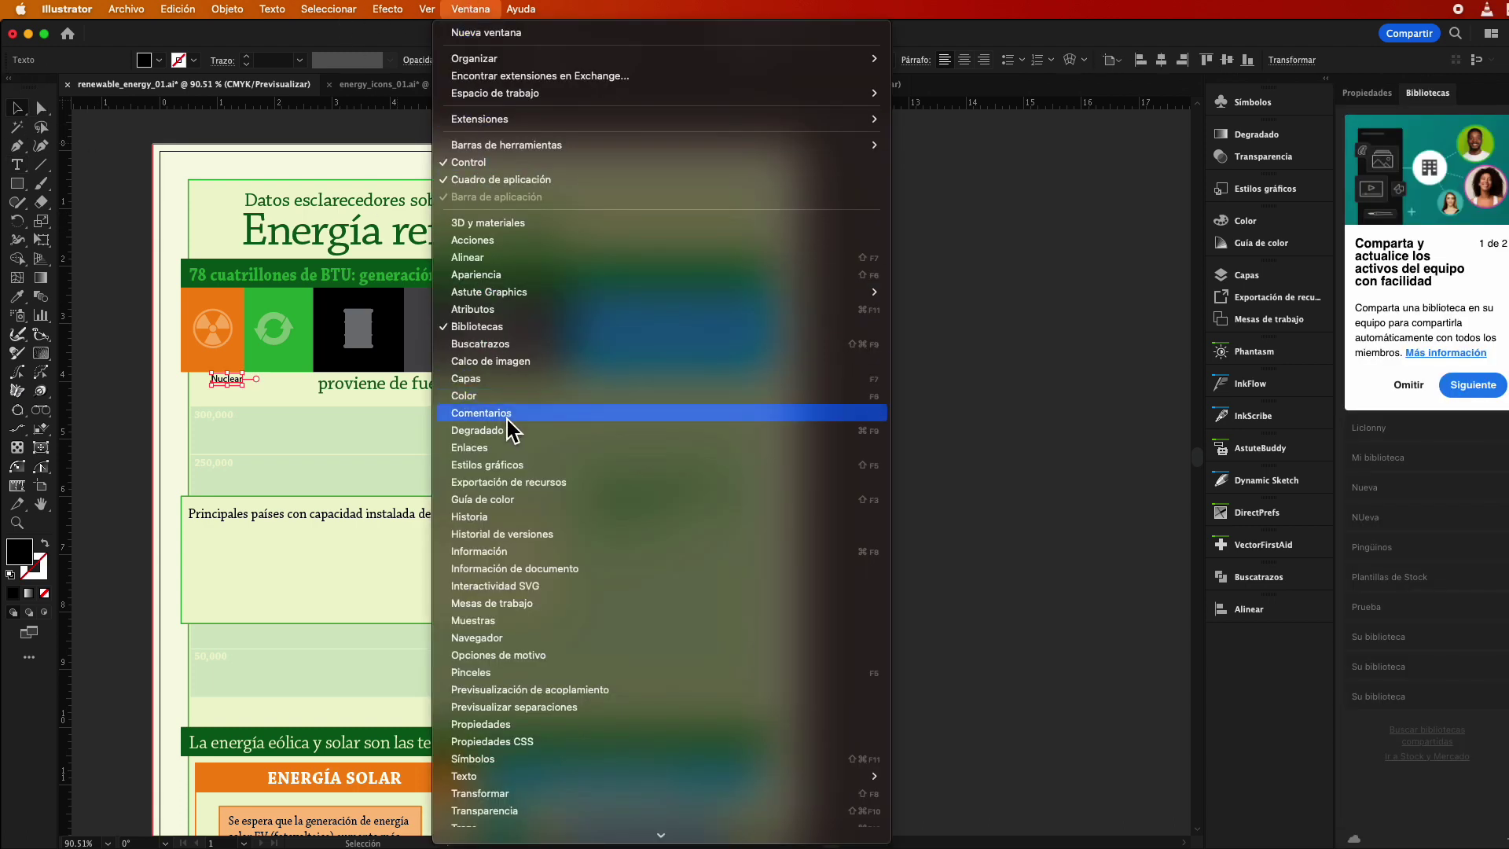
{"action": "left_click", "coordinate": [552, 465]}
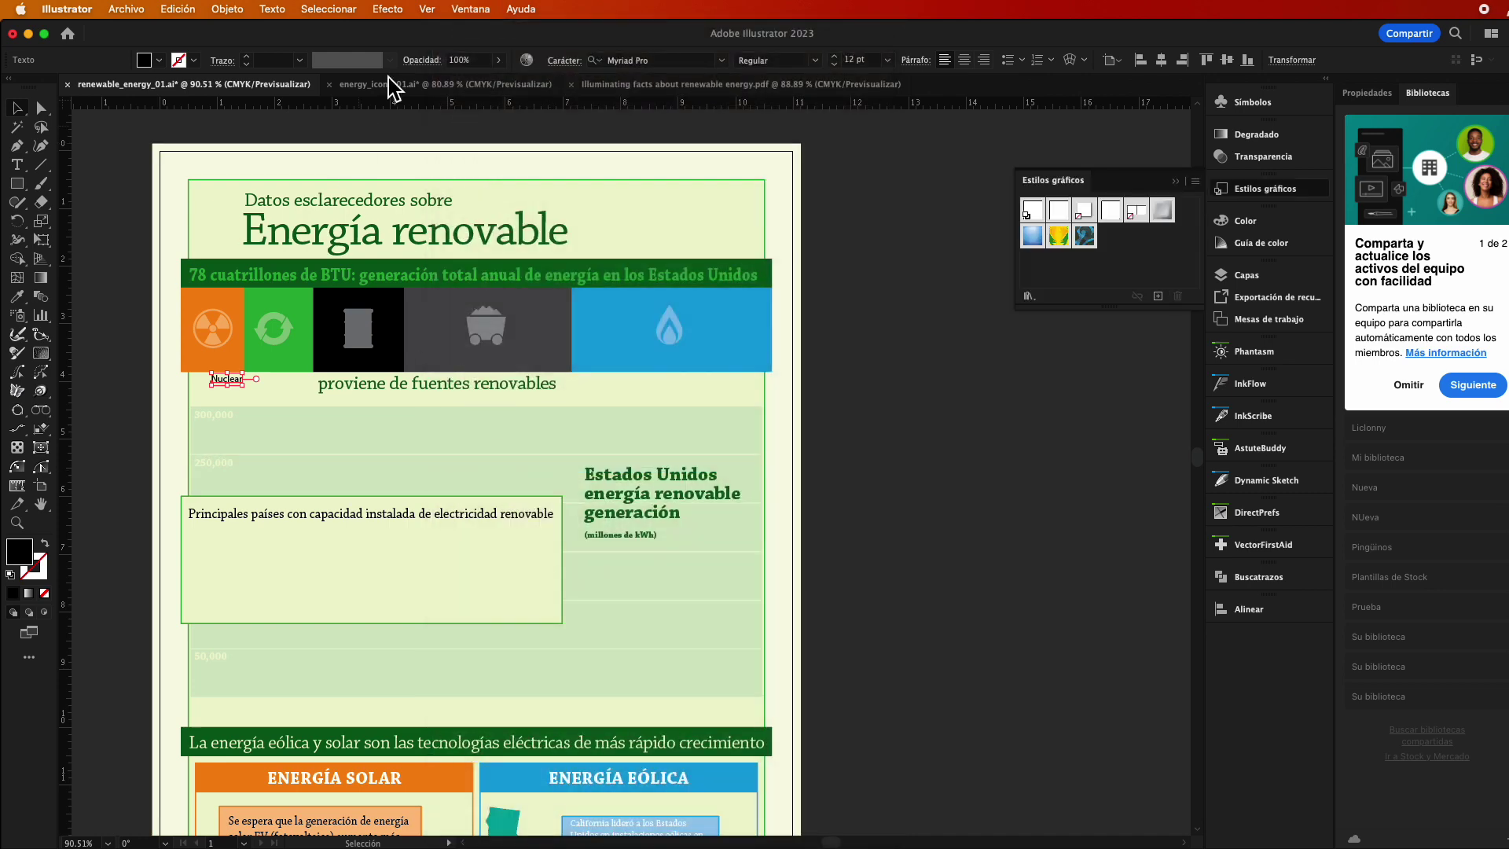
{"action": "left_click", "coordinate": [441, 8]}
{"action": "mouse_move", "coordinate": [470, 8]}
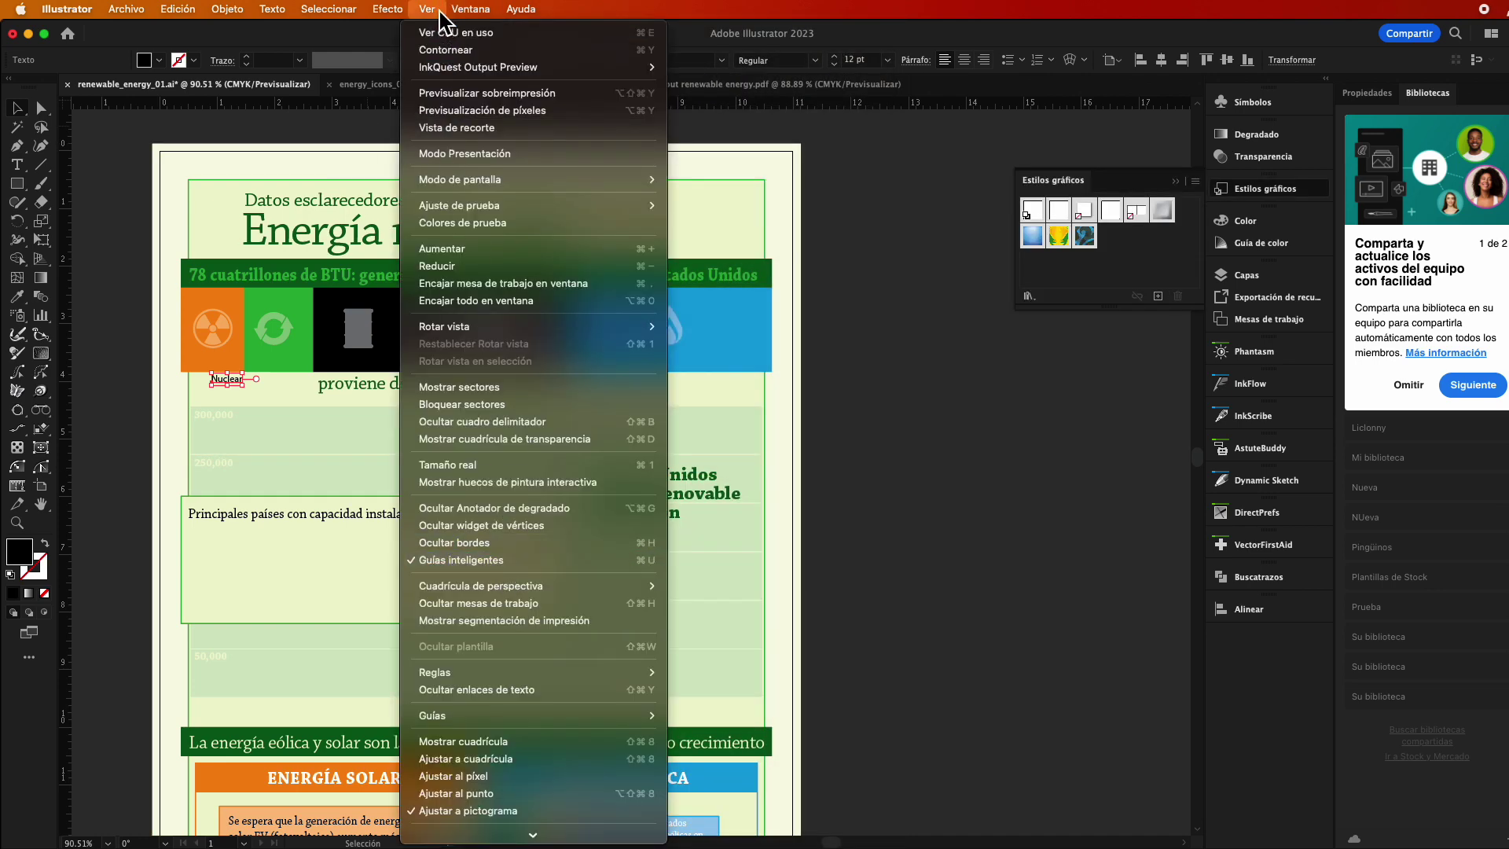
{"action": "scroll", "coordinate": [590, 666], "scroll_direction": "down", "scroll_amount": 3}
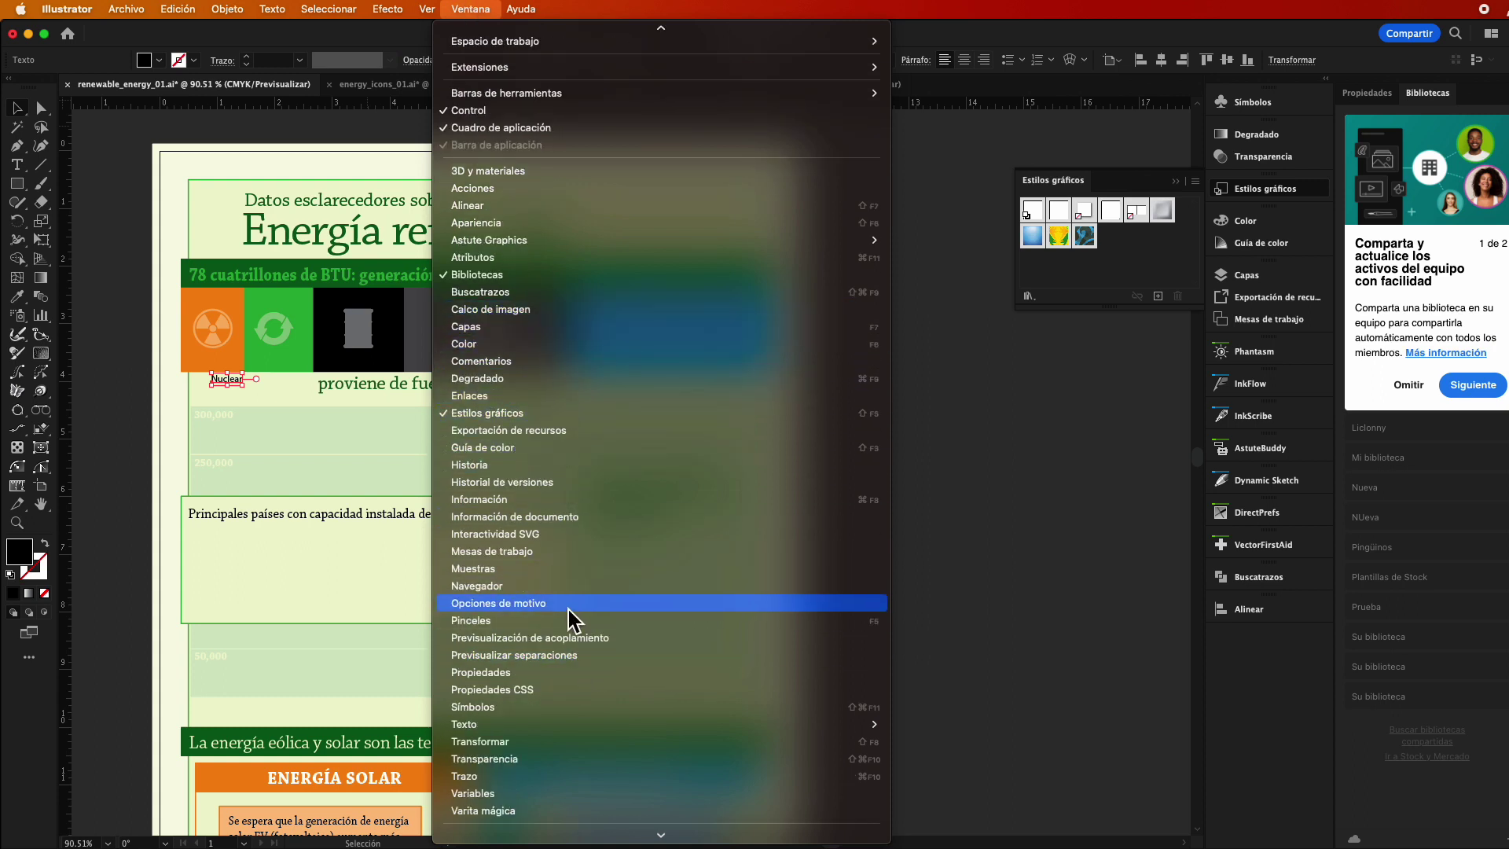
{"action": "scroll", "coordinate": [569, 619], "scroll_direction": "down", "scroll_amount": 2}
{"action": "mouse_move", "coordinate": [660, 724]}
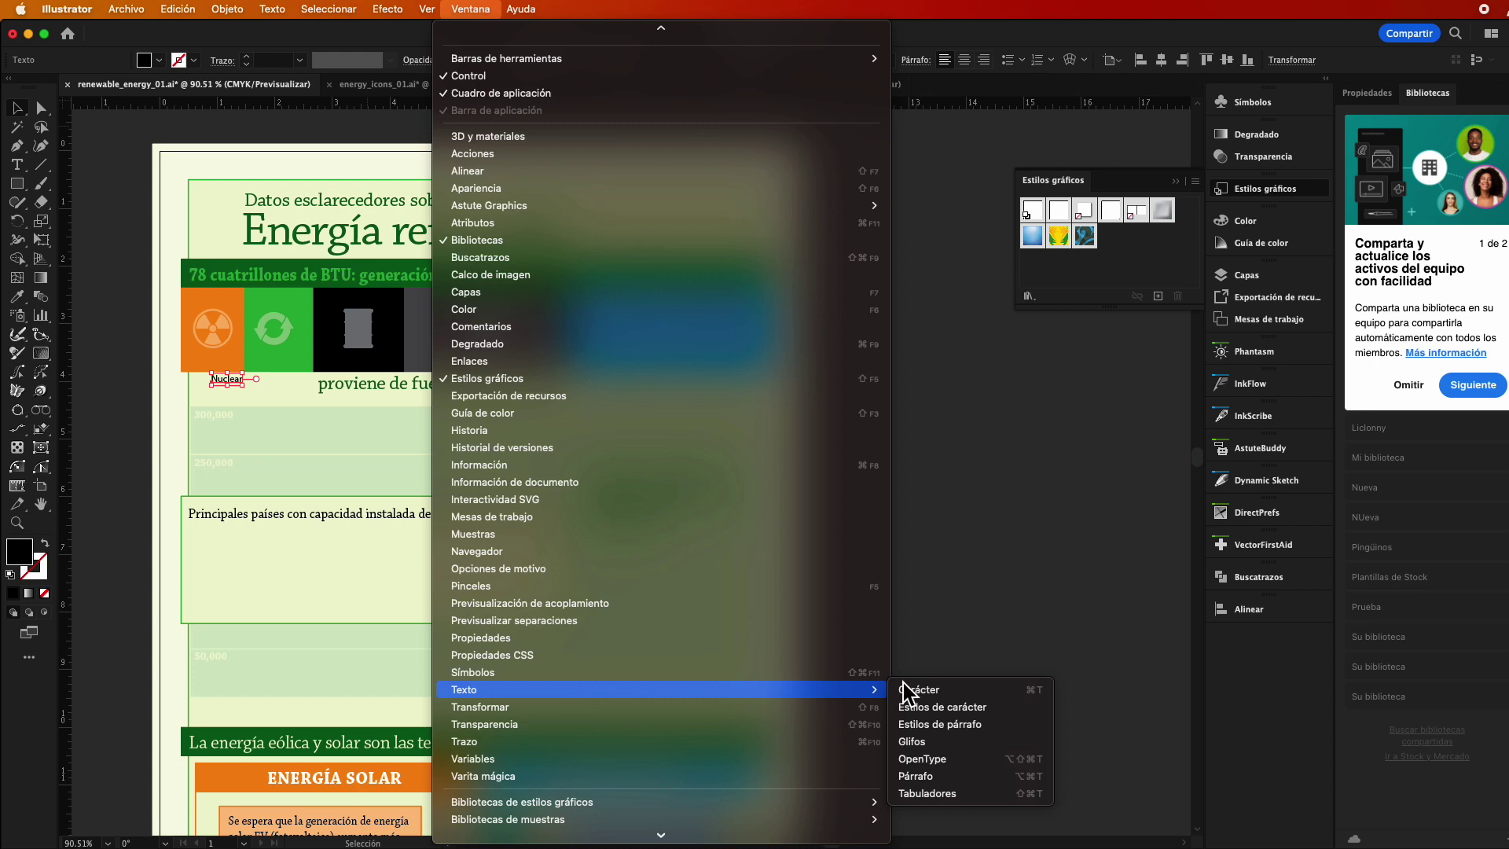
Open the Character Styles panel and apply Barra de Gráfico – Etiqueta to the Nuclear label
{"action": "left_click", "coordinate": [996, 723]}
{"action": "left_click", "coordinate": [1041, 411]}
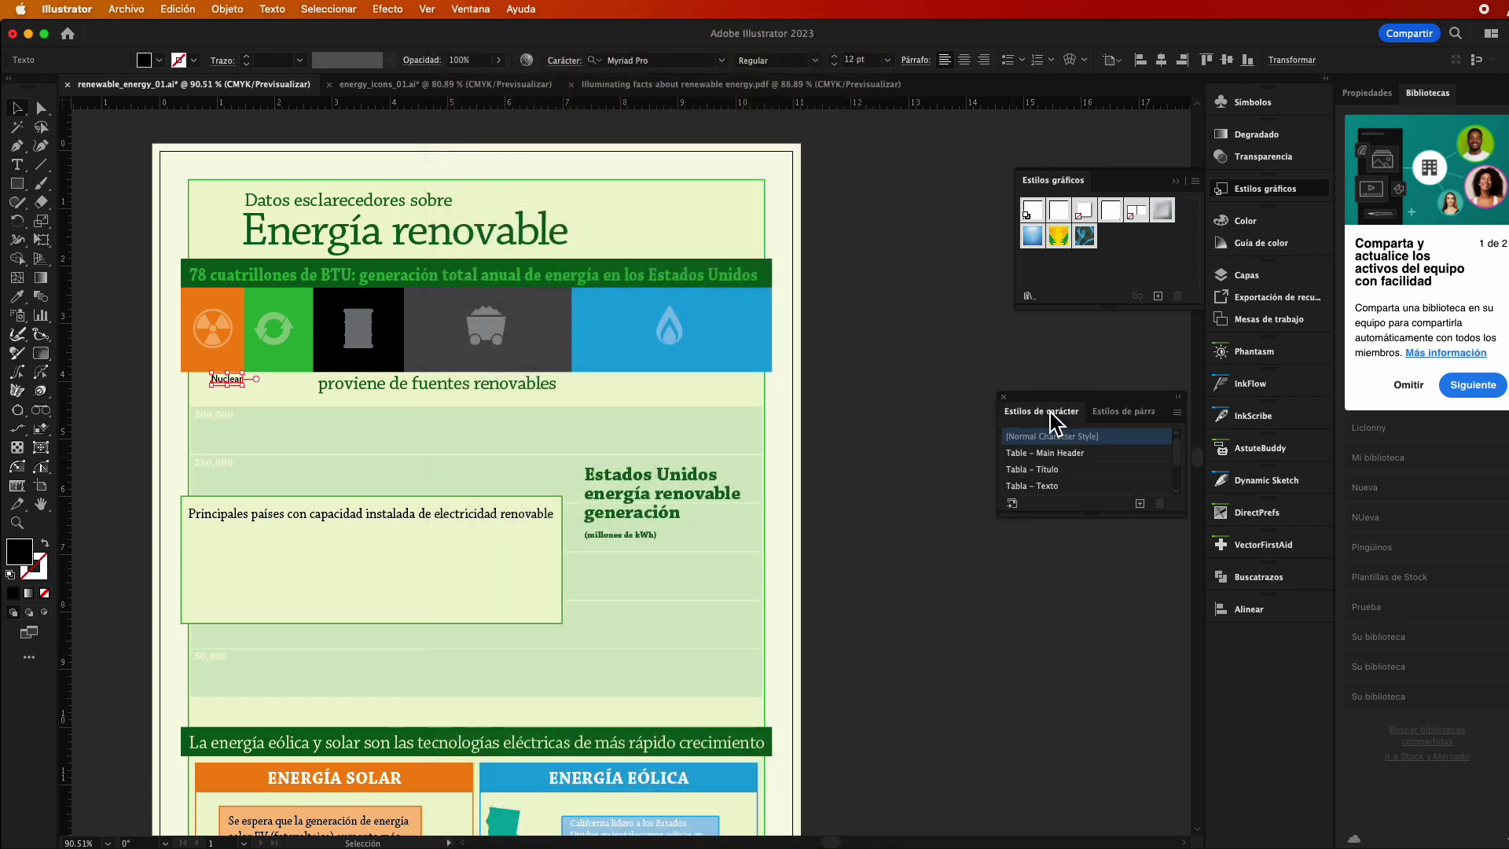
{"action": "left_click_drag", "start_coordinate": [1095, 514], "coordinate": [1085, 617]}
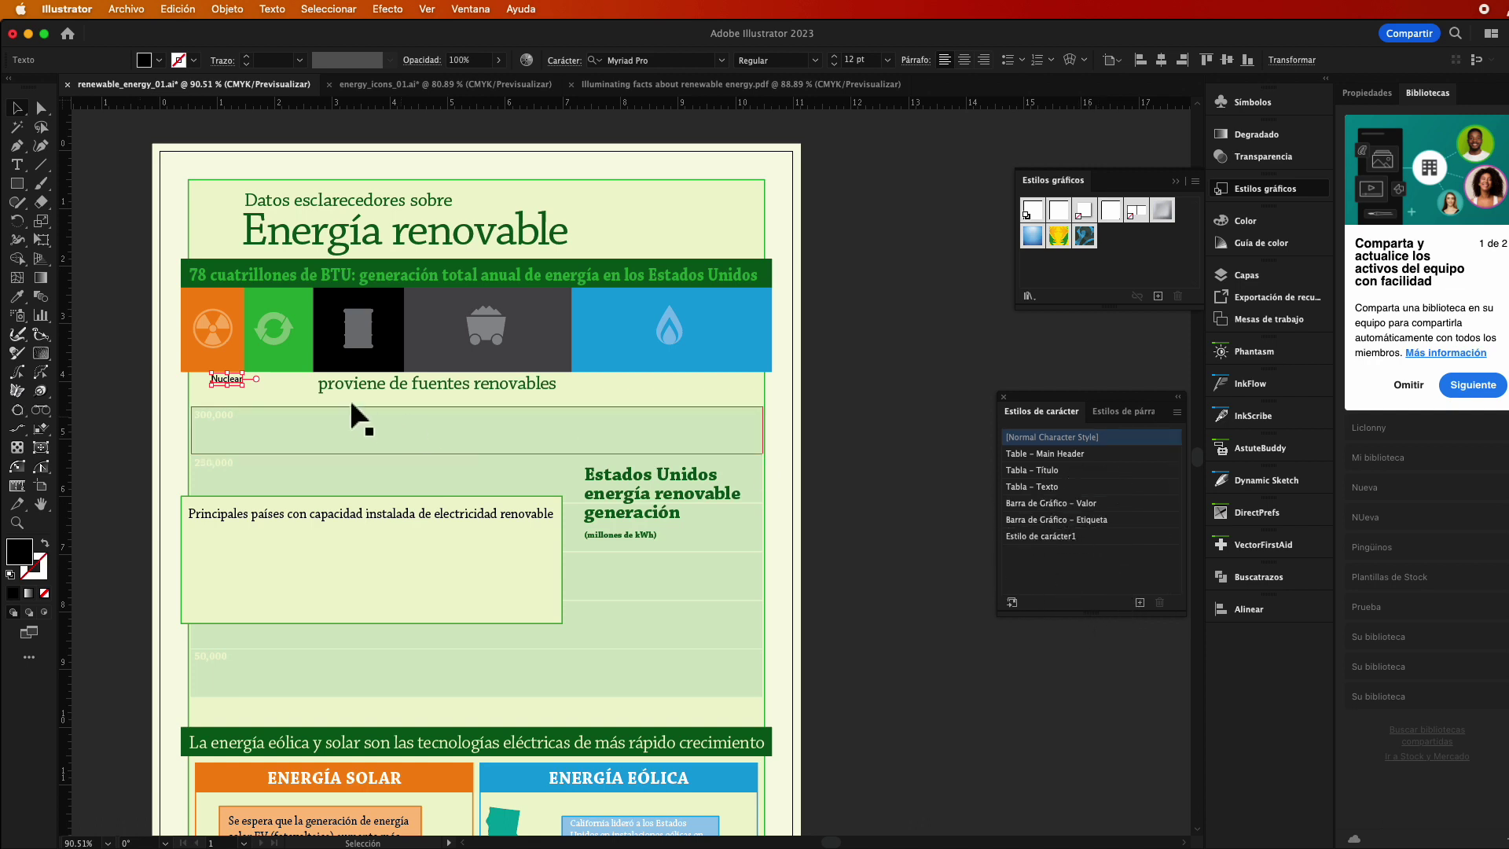
{"action": "left_click_drag", "start_coordinate": [223, 379], "coordinate": [221, 380]}
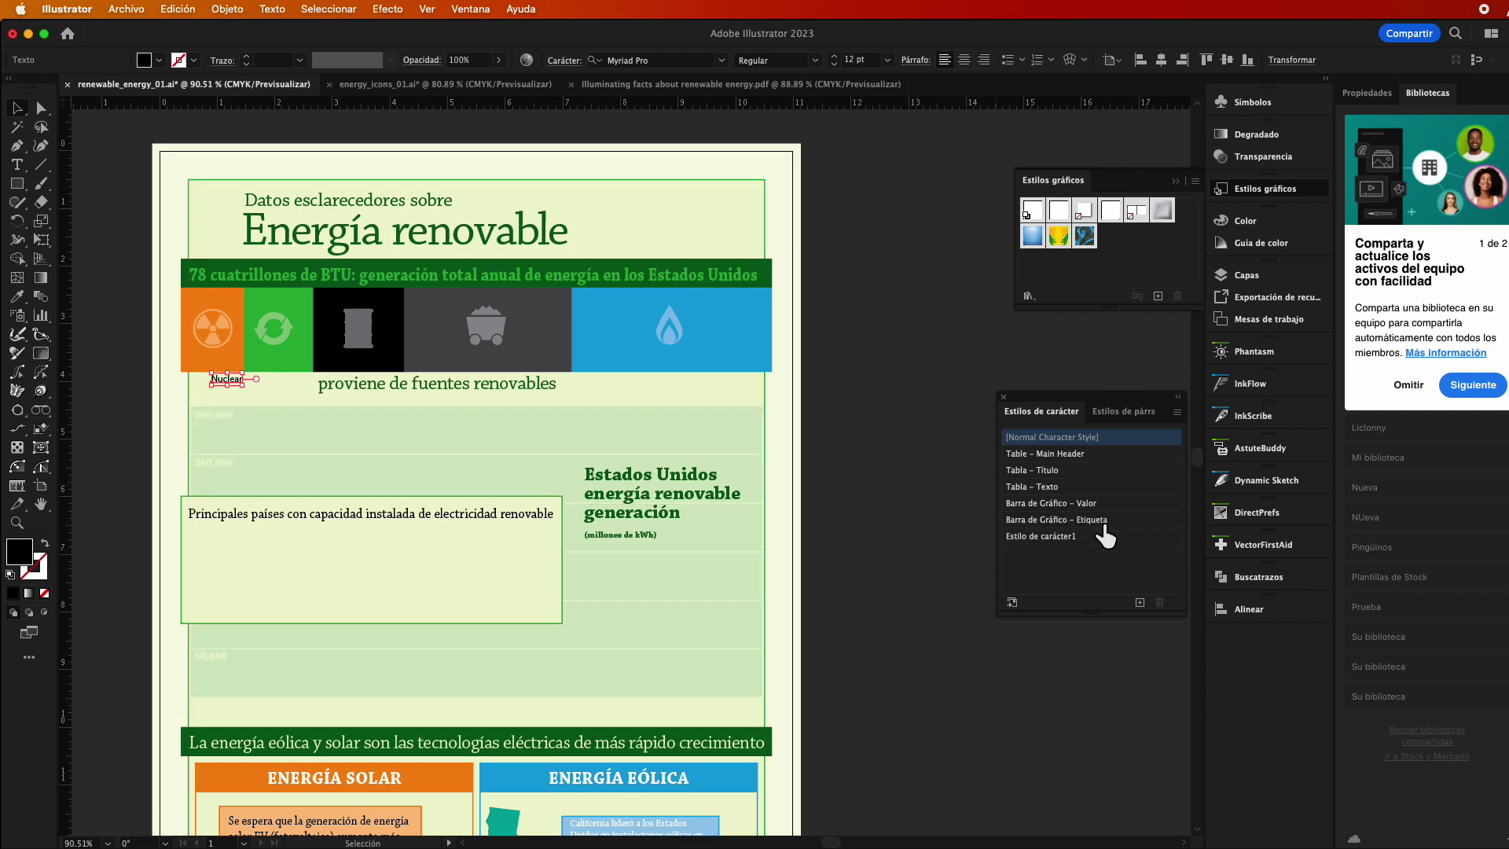
{"action": "left_click", "coordinate": [1103, 522]}
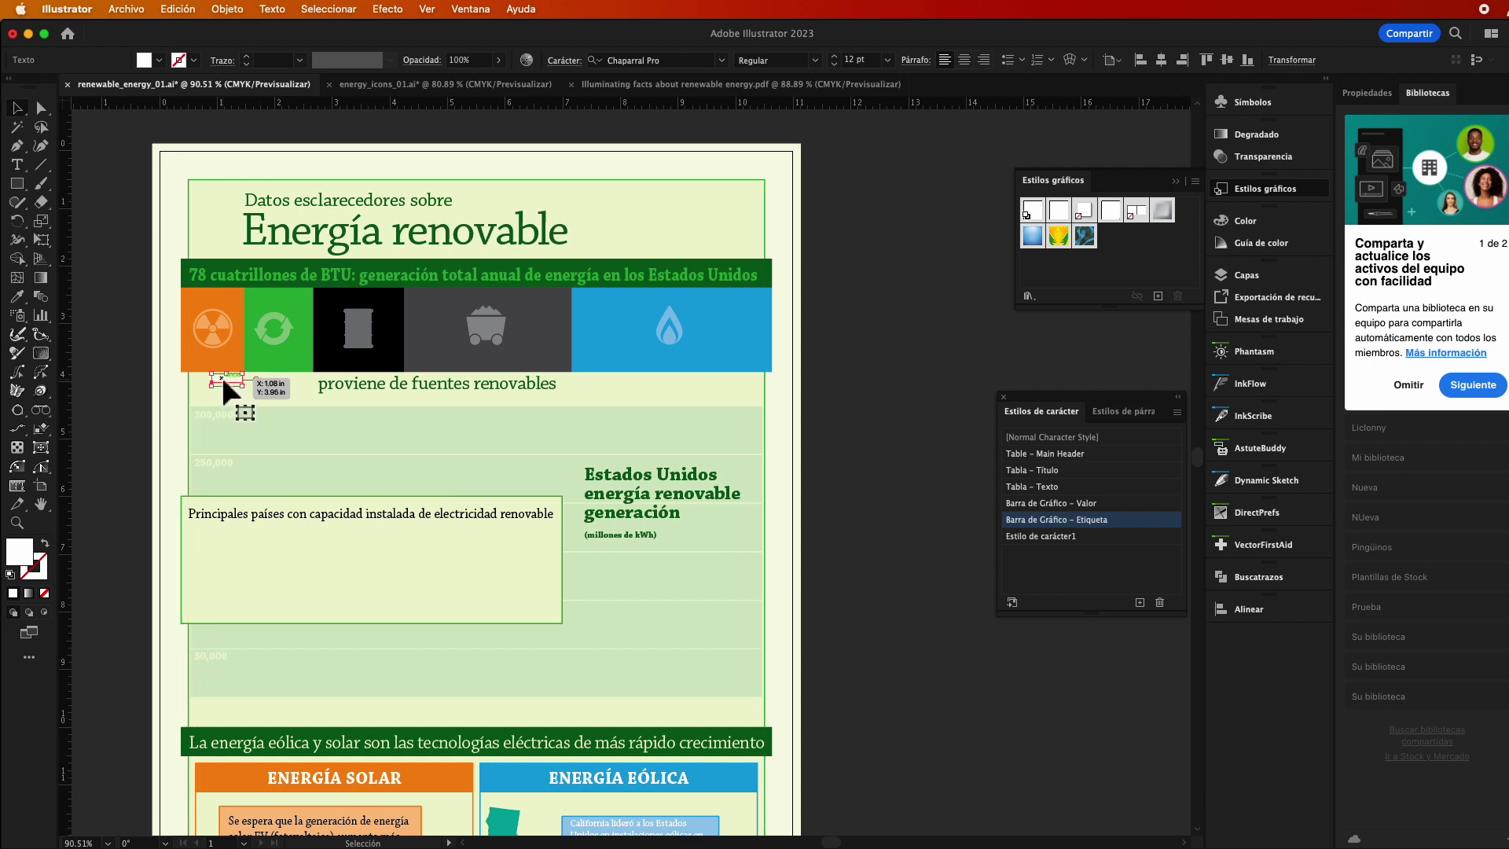
Undo the label move and stack the Nuclear text at the top of the Chart layer
{"action": "left_click_drag", "start_coordinate": [220, 374], "coordinate": [209, 295]}
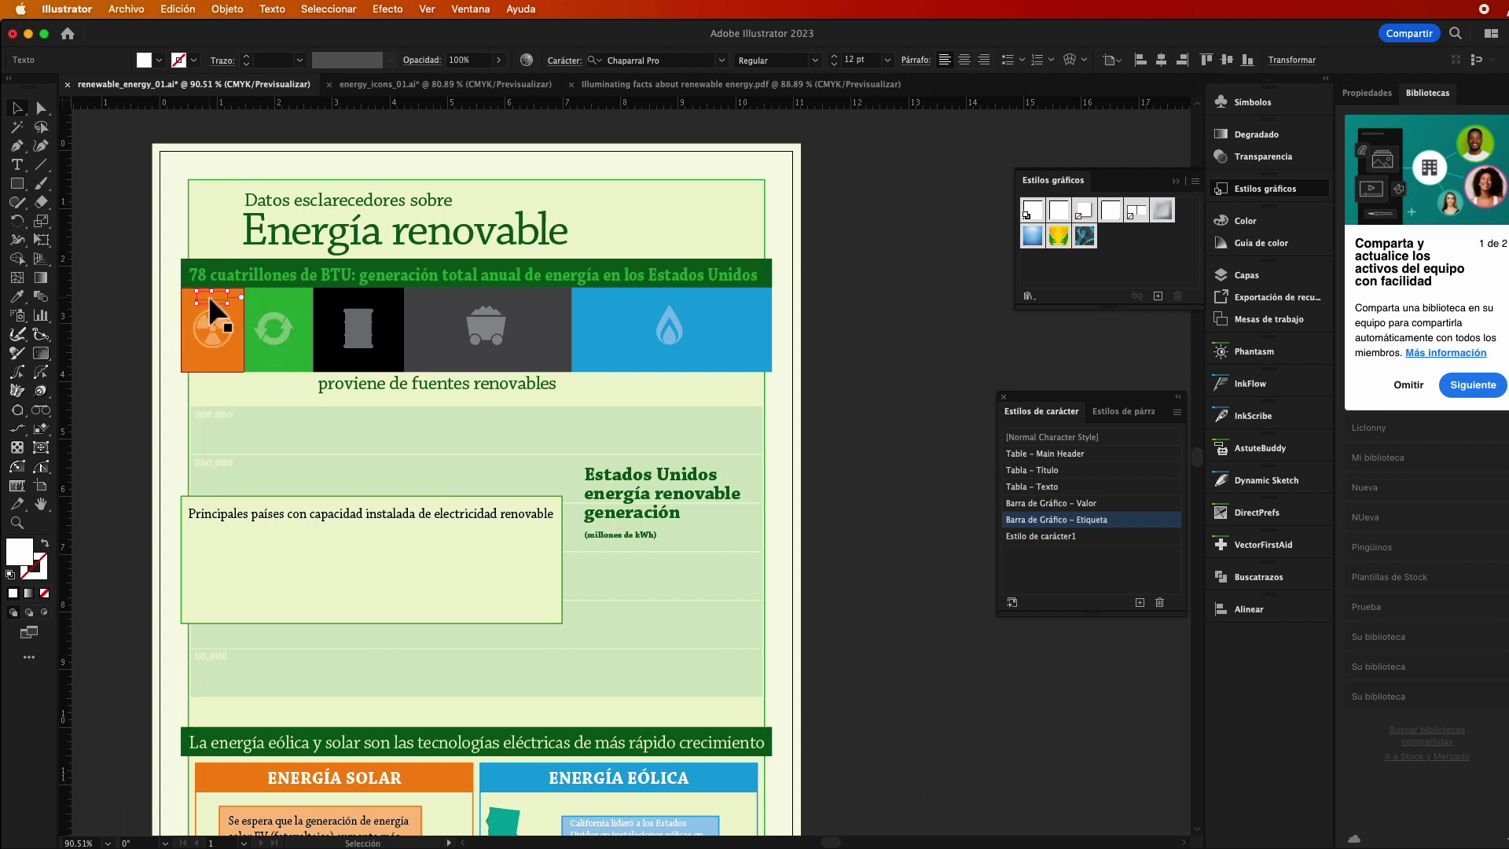
{"action": "right_click", "coordinate": [209, 295]}
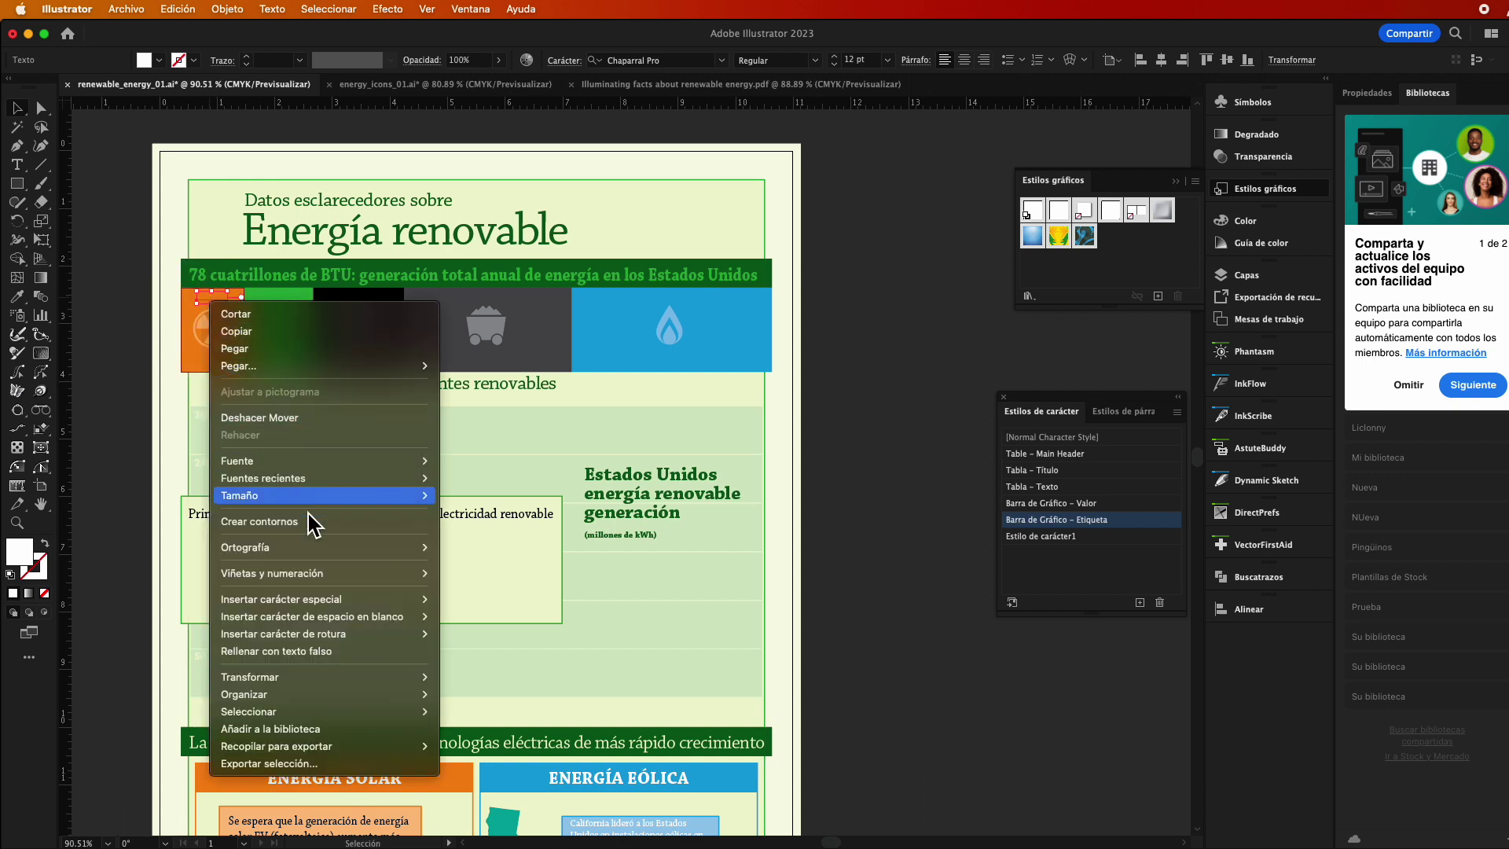
{"action": "left_click", "coordinate": [260, 418]}
{"action": "left_click", "coordinate": [1247, 274]}
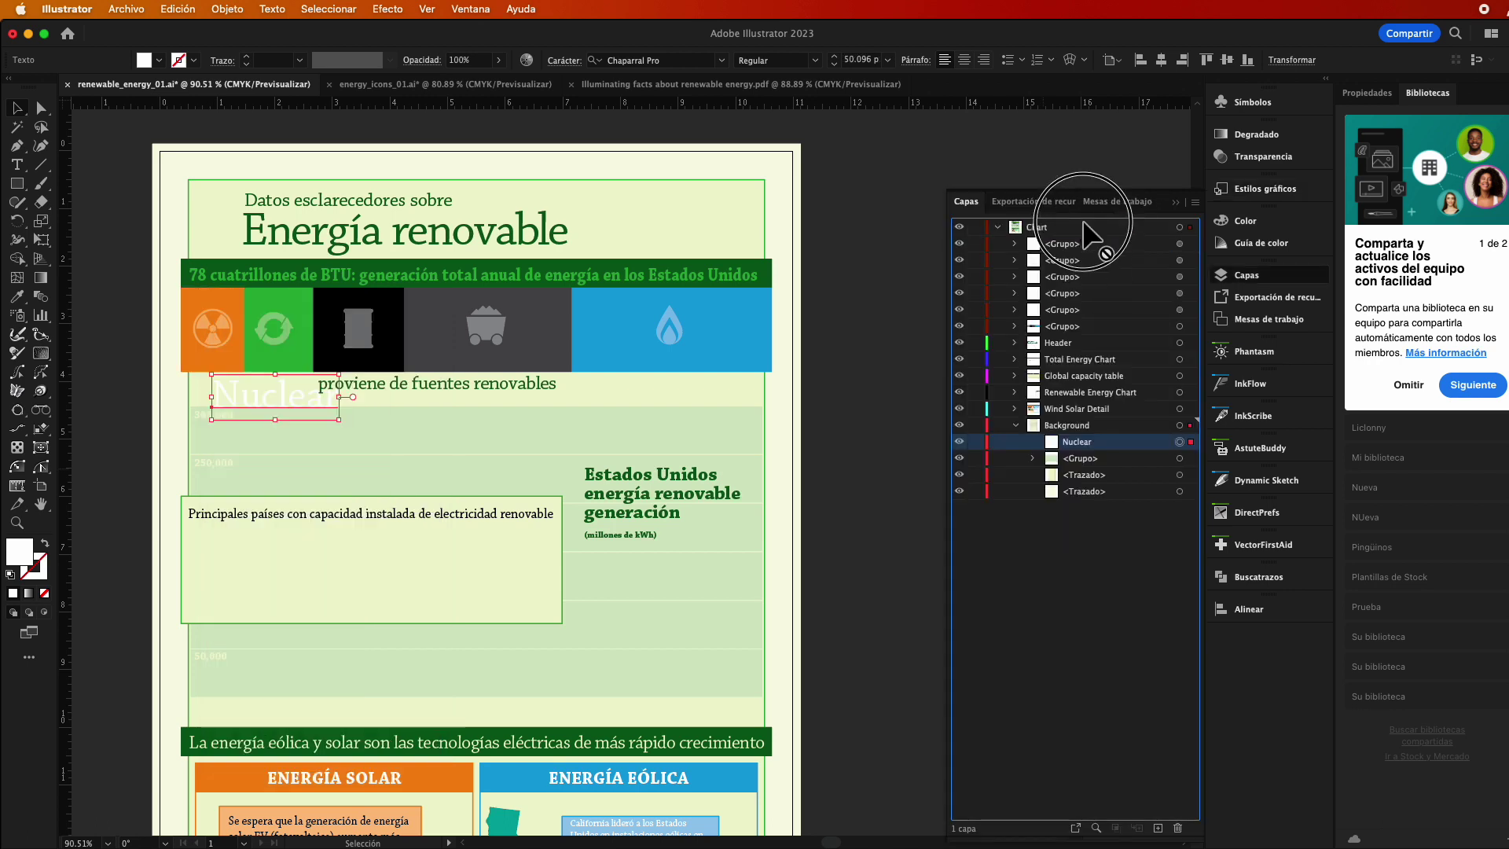
{"action": "left_click_drag", "start_coordinate": [1084, 228], "coordinate": [1083, 230]}
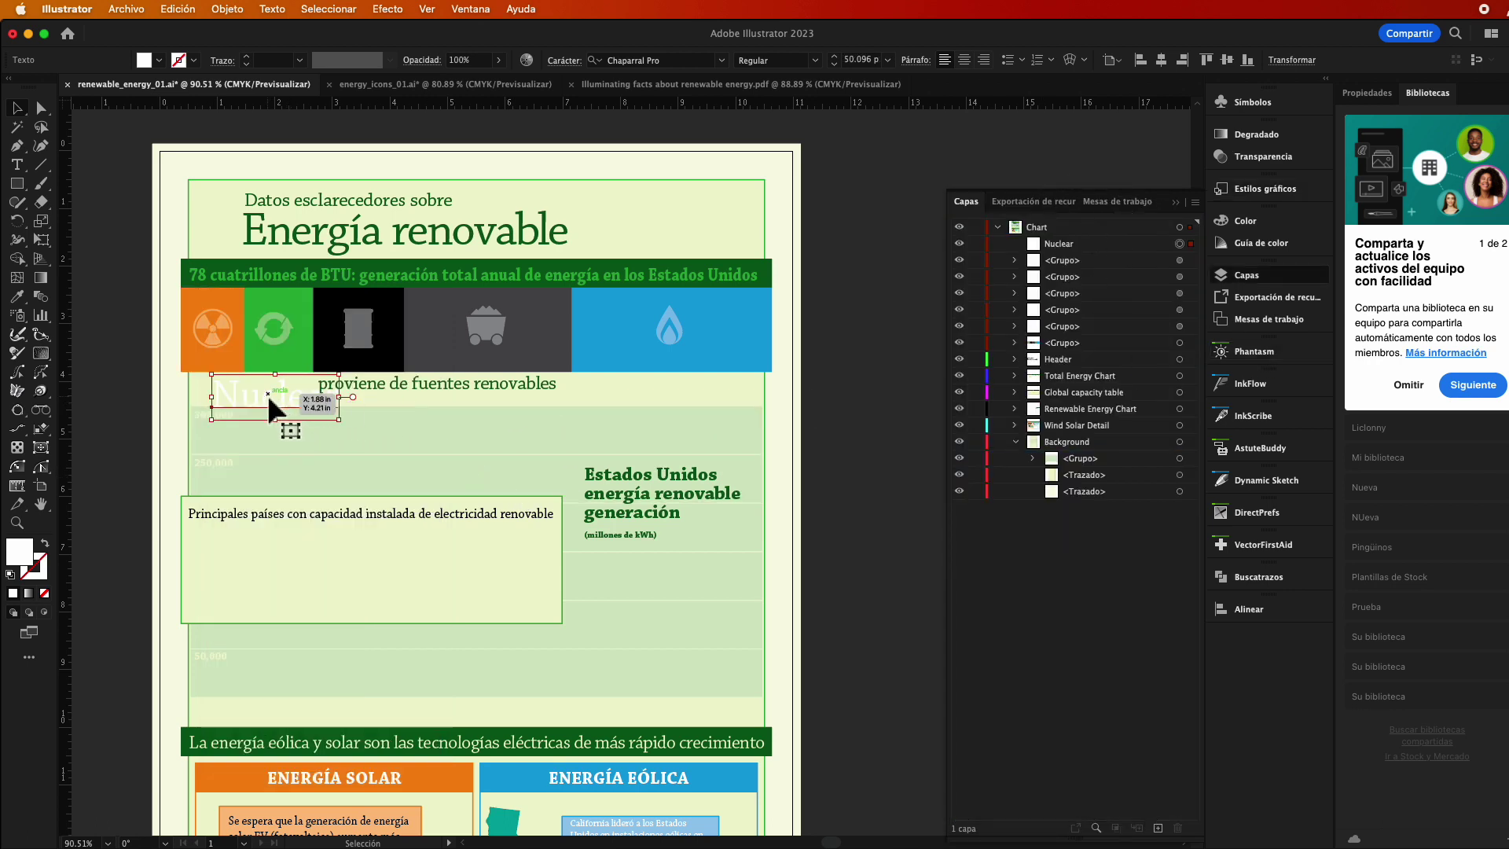
Place the Nuclear label on the orange panel and clear its override back to 12 pt
{"action": "left_click_drag", "start_coordinate": [267, 395], "coordinate": [245, 308]}
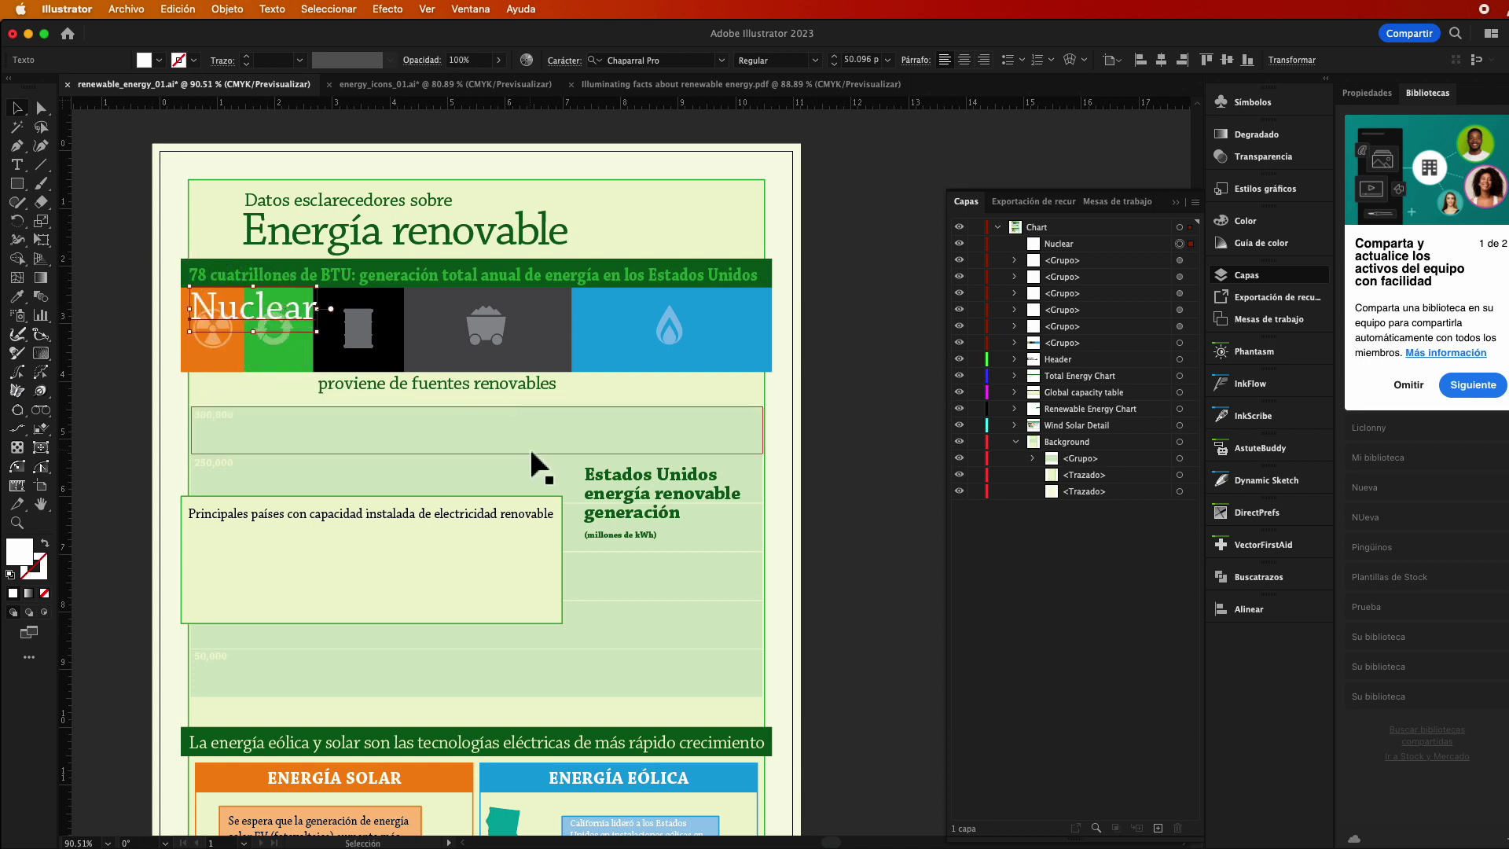
{"action": "left_click", "coordinate": [965, 212]}
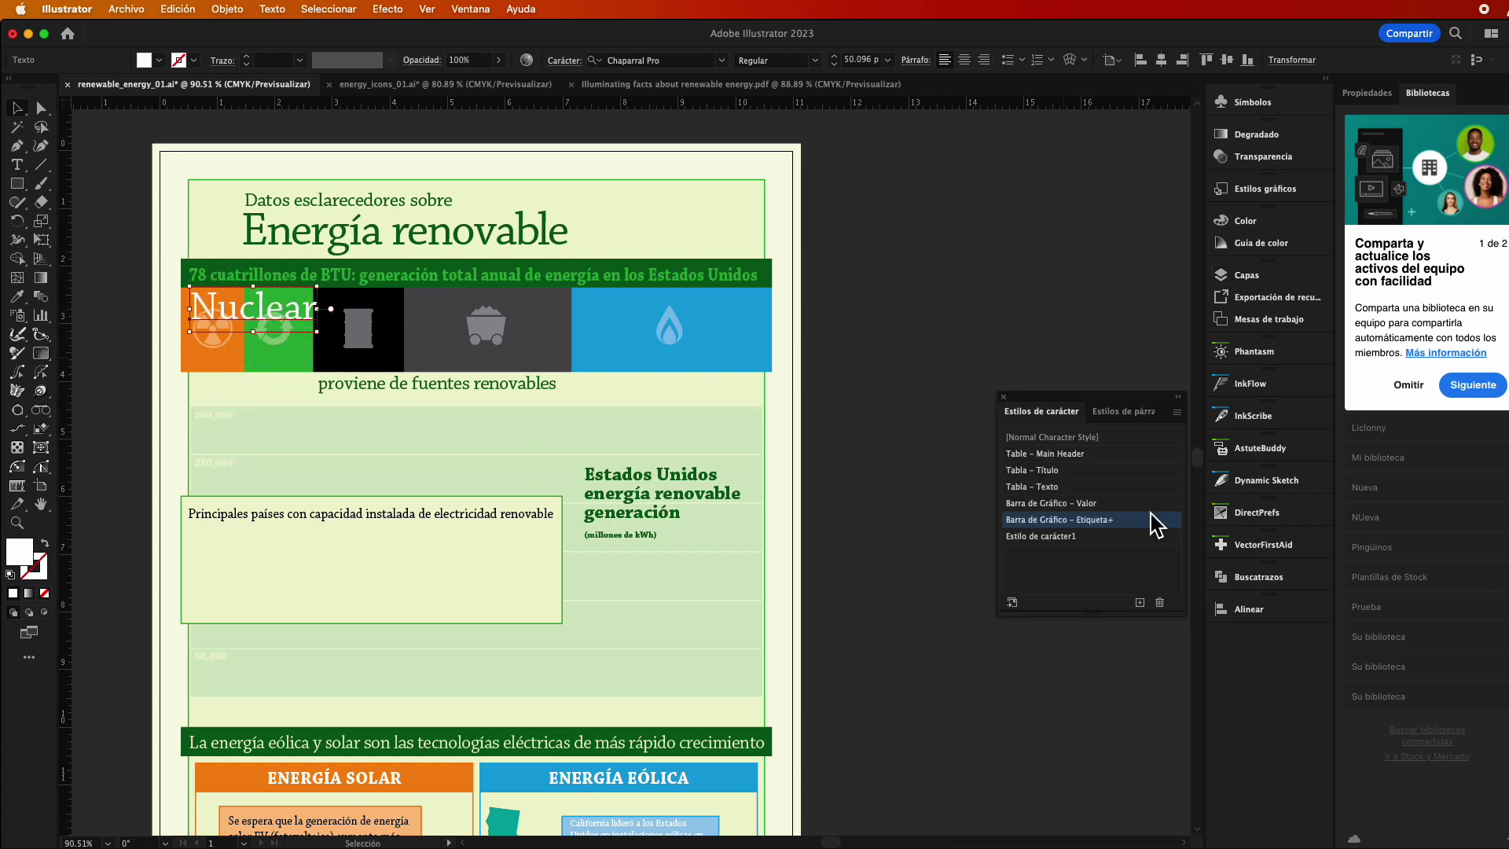
{"action": "left_click", "coordinate": [1057, 523], "text": "alt"}
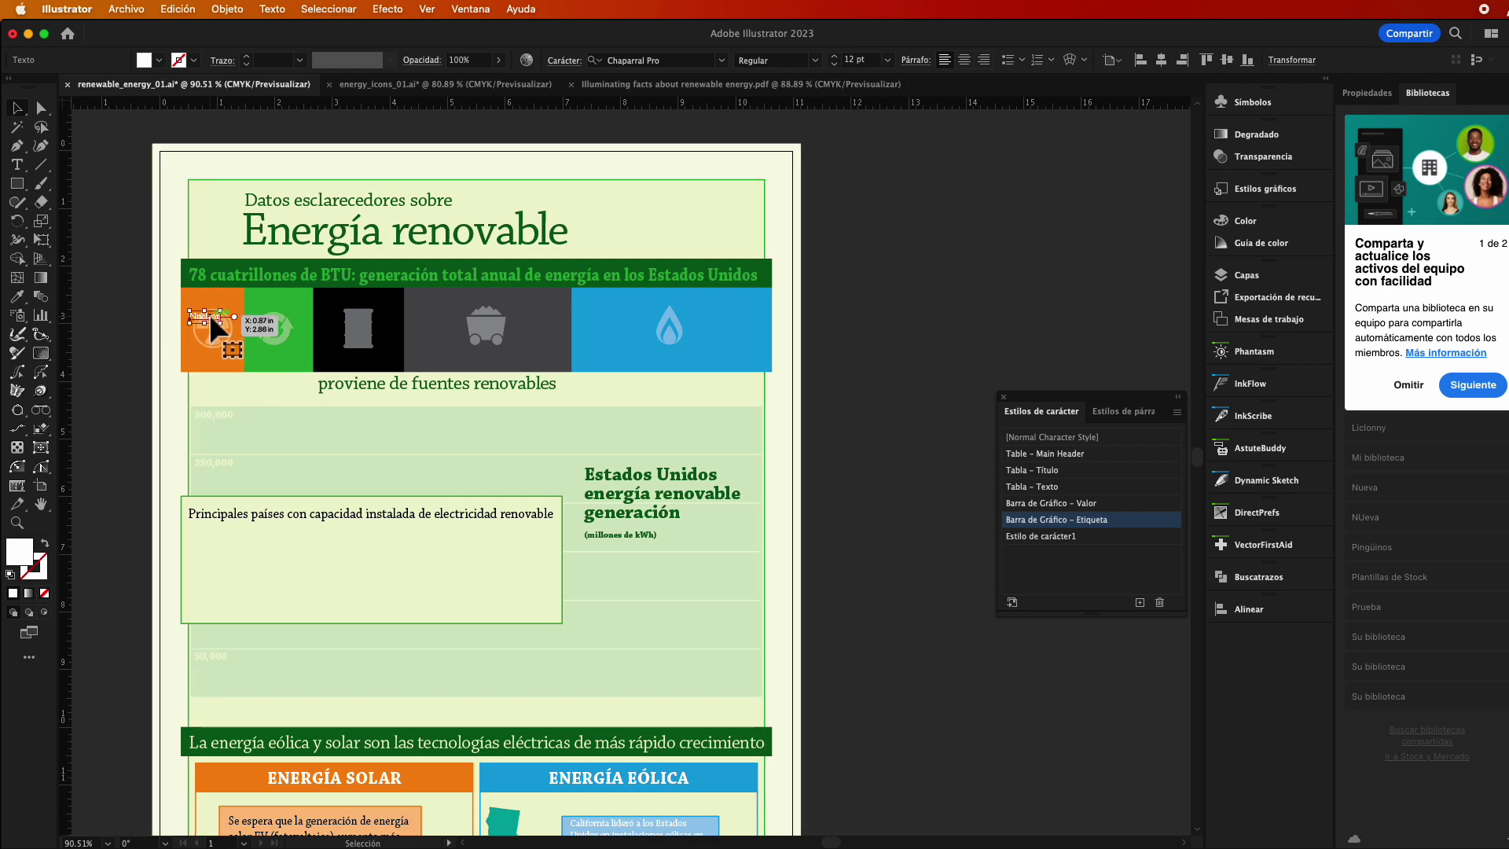
Set the Nuclear label at the orange tile's top and copy it to the green and black tiles
{"action": "scroll", "coordinate": [216, 340], "scroll_direction": "up", "scroll_amount": 1}
{"action": "scroll", "coordinate": [196, 334], "scroll_direction": "up", "scroll_amount": 2}
{"action": "scroll", "coordinate": [177, 326], "scroll_direction": "up", "scroll_amount": 1}
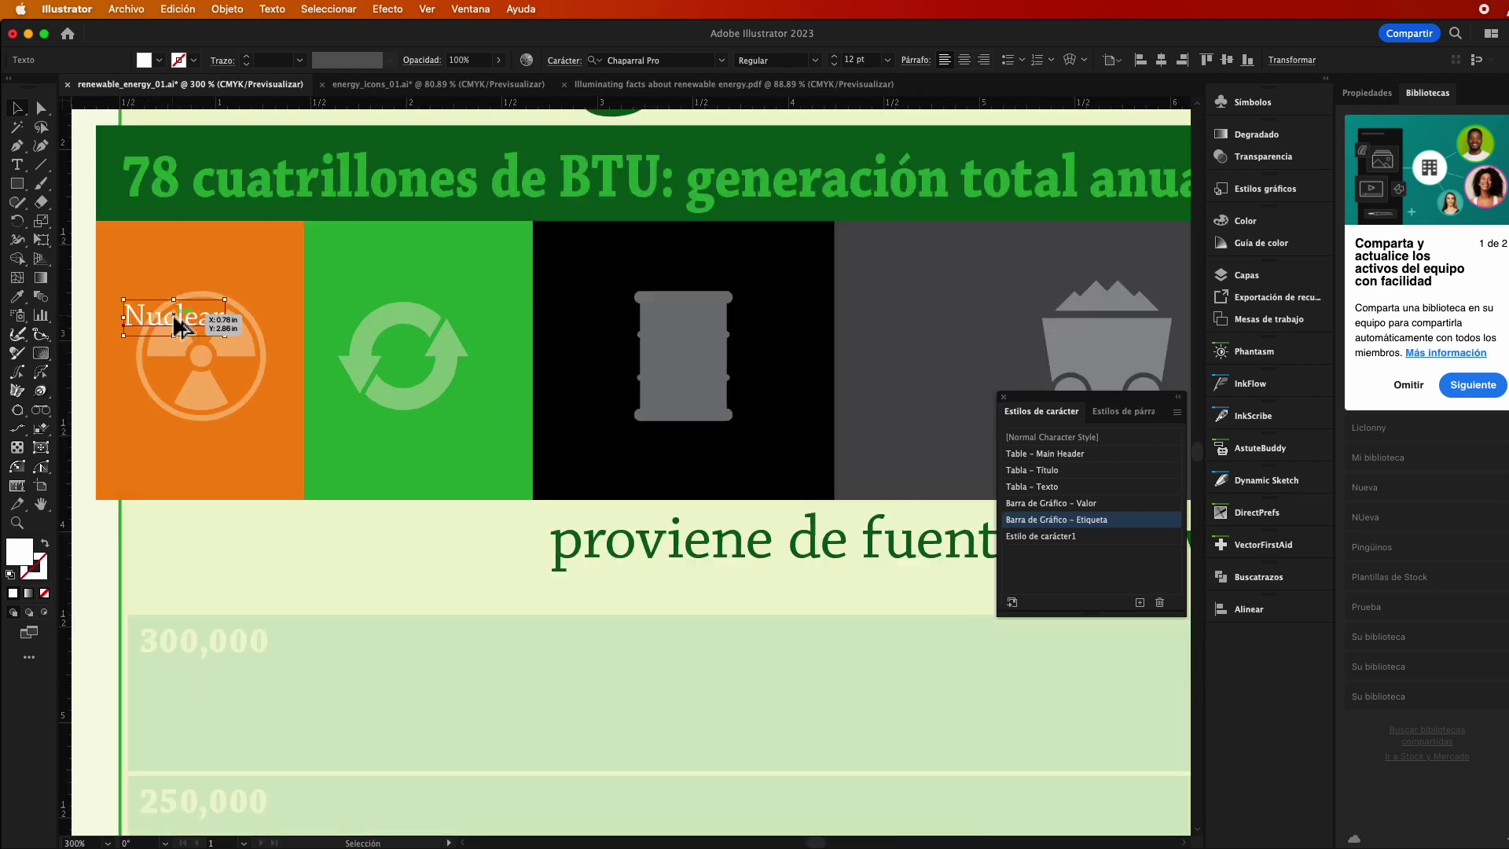
{"action": "scroll", "coordinate": [158, 323], "scroll_direction": "up", "scroll_amount": 2}
{"action": "left_click_drag", "start_coordinate": [147, 334], "coordinate": [193, 212]}
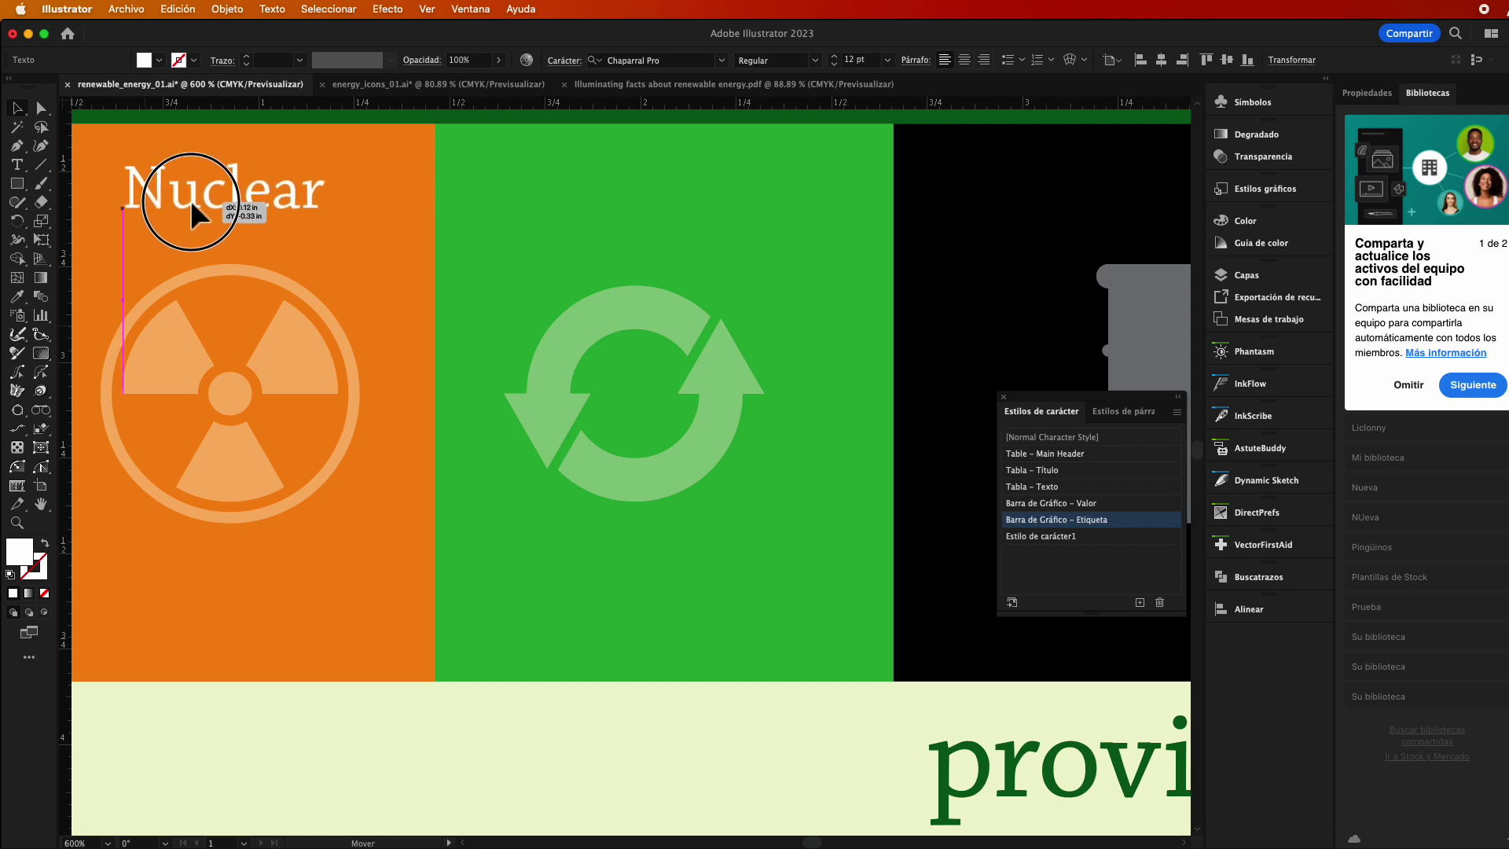
{"action": "scroll", "coordinate": [373, 613], "scroll_direction": "down", "scroll_amount": 2}
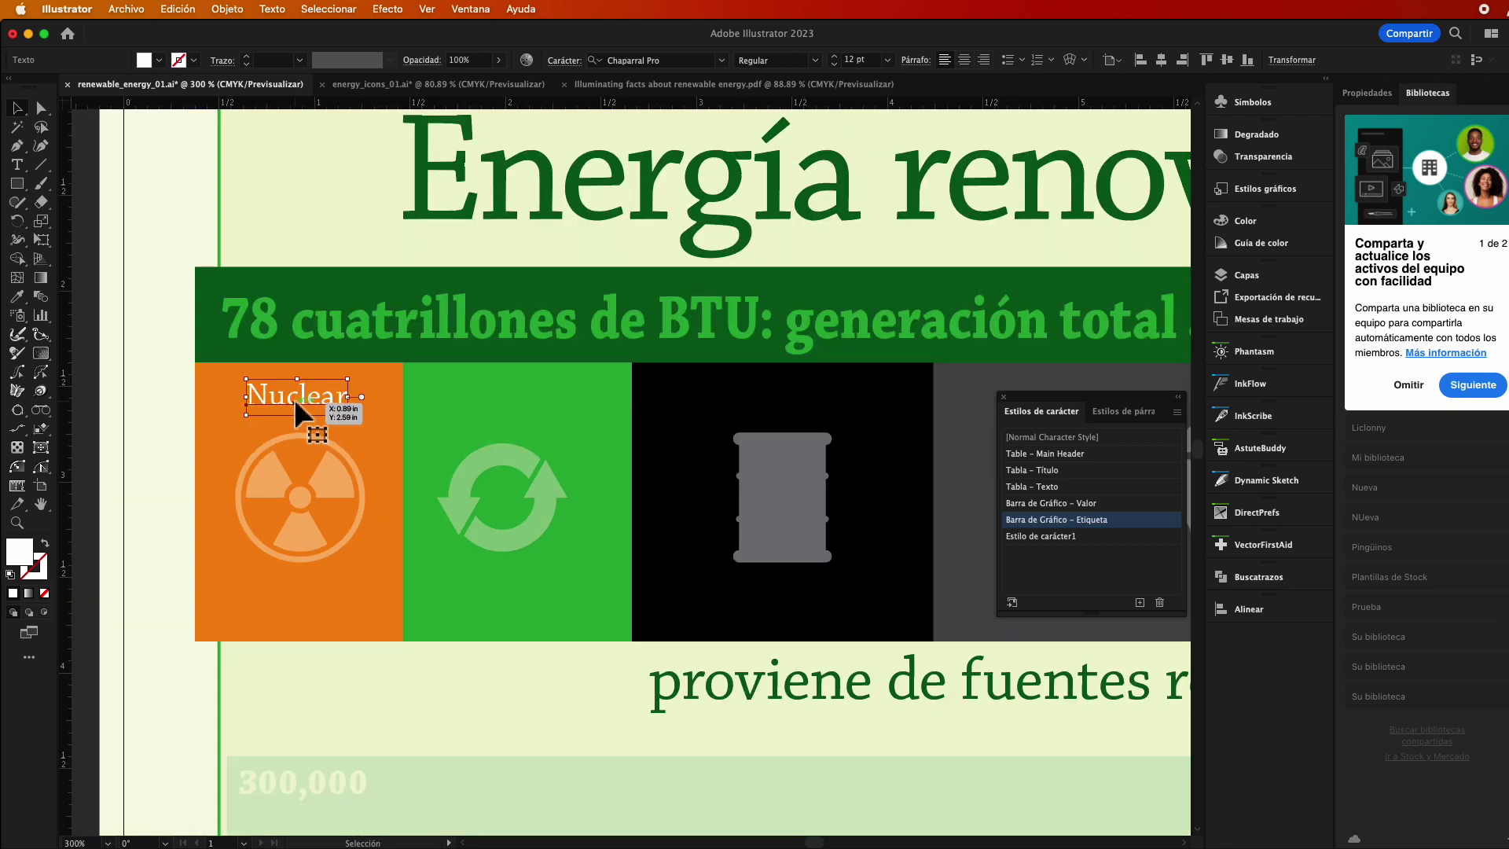
{"action": "left_click_drag", "start_coordinate": [297, 403], "coordinate": [293, 398]}
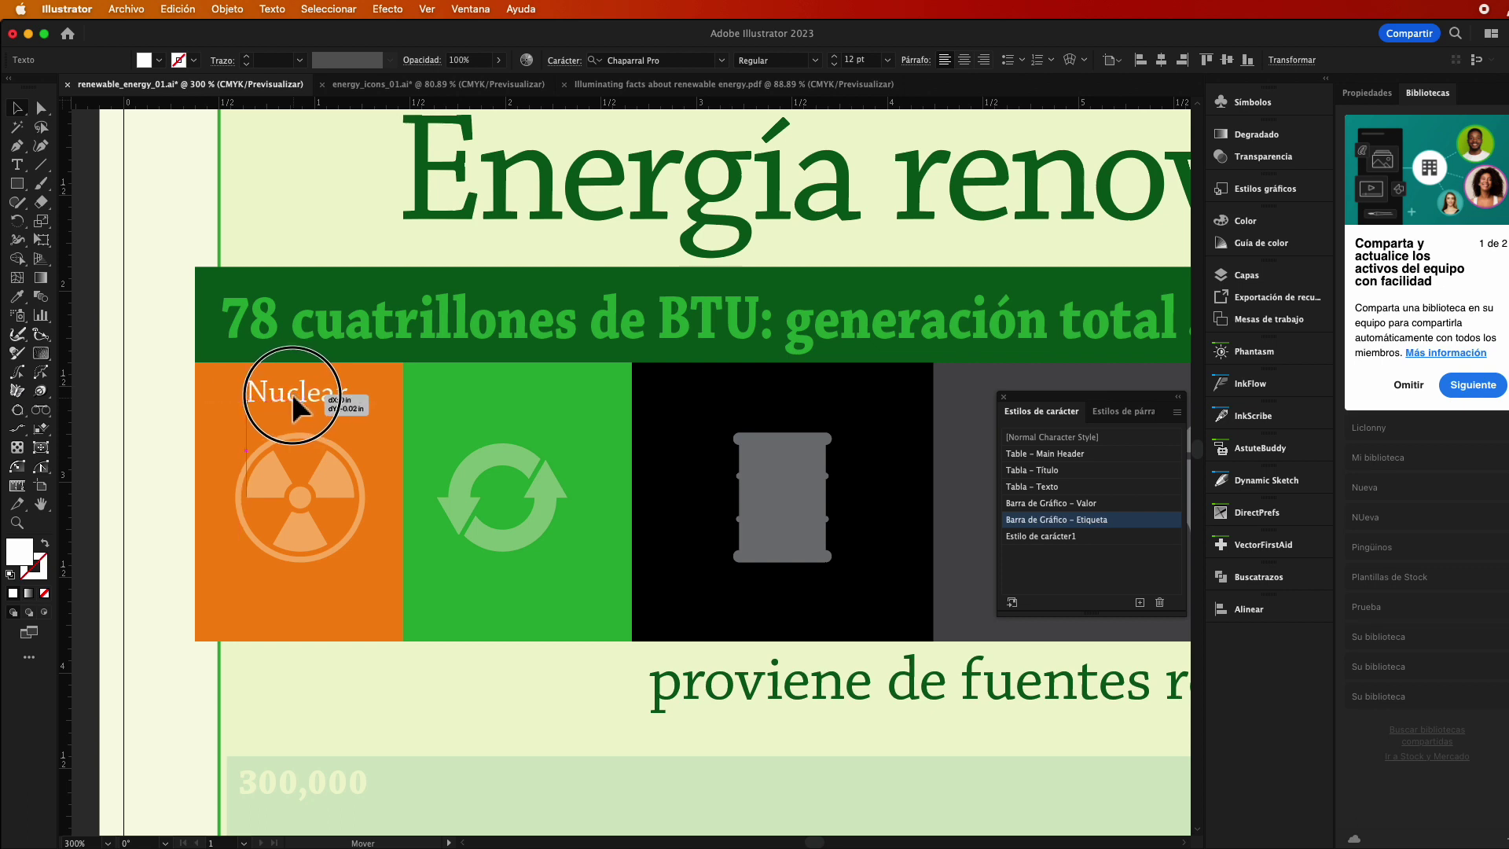
{"action": "left_click_drag", "start_coordinate": [293, 396], "coordinate": [774, 405]}
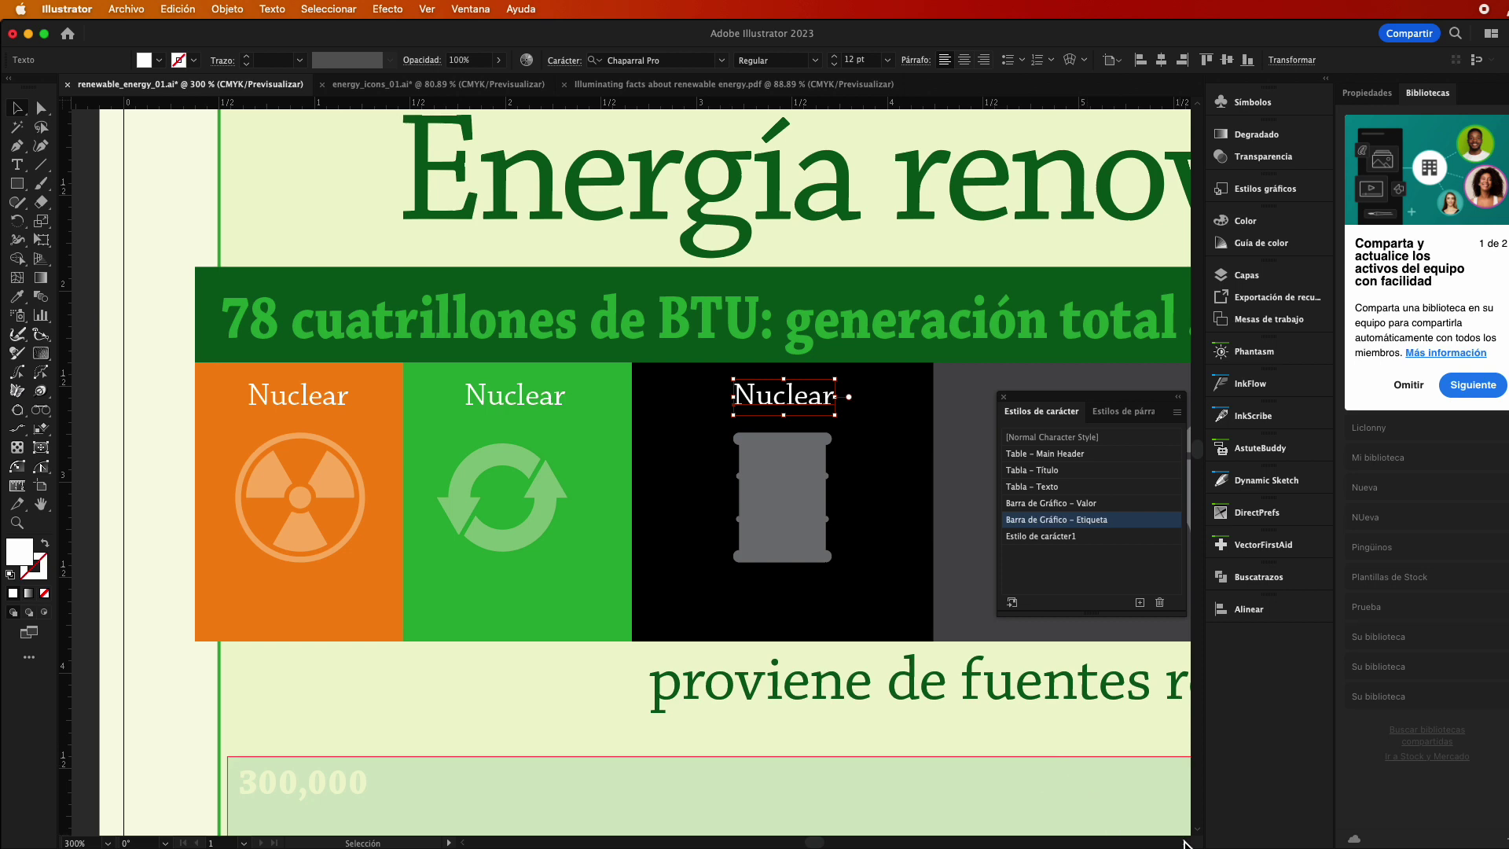
Place a copy of the Nuclear label above the cart icon on the grey tile
{"action": "scroll", "coordinate": [1184, 842], "scroll_direction": "right", "scroll_amount": 1}
{"action": "scroll", "coordinate": [1183, 843], "scroll_direction": "right", "scroll_amount": 2}
{"action": "scroll", "coordinate": [1184, 842], "scroll_direction": "right", "scroll_amount": 4}
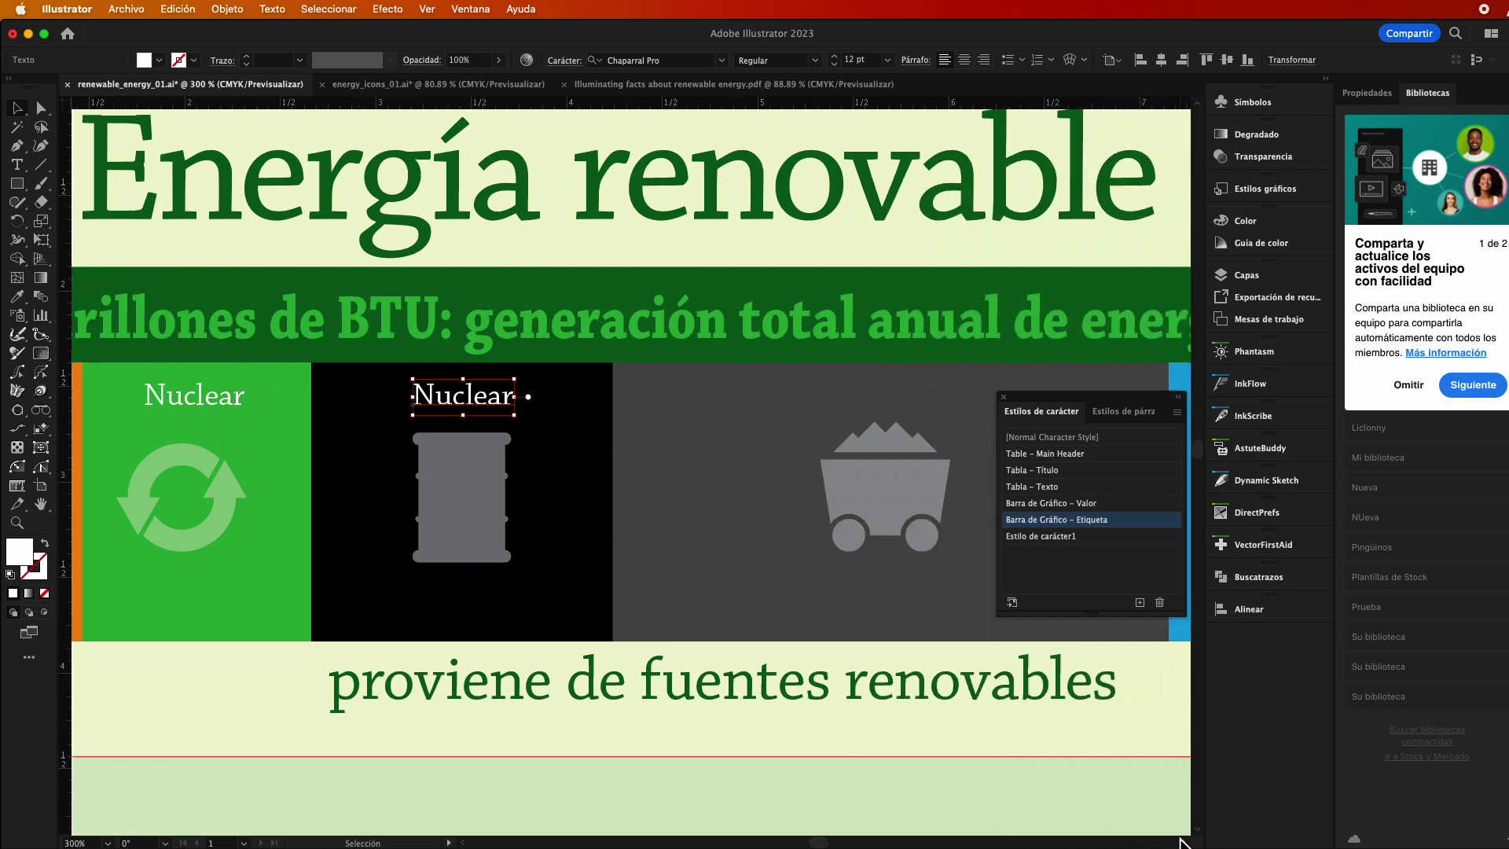
{"action": "scroll", "coordinate": [1183, 842], "scroll_direction": "right", "scroll_amount": 4}
{"action": "scroll", "coordinate": [1183, 843], "scroll_direction": "right", "scroll_amount": 2}
{"action": "left_click_drag", "start_coordinate": [169, 401], "coordinate": [583, 406]}
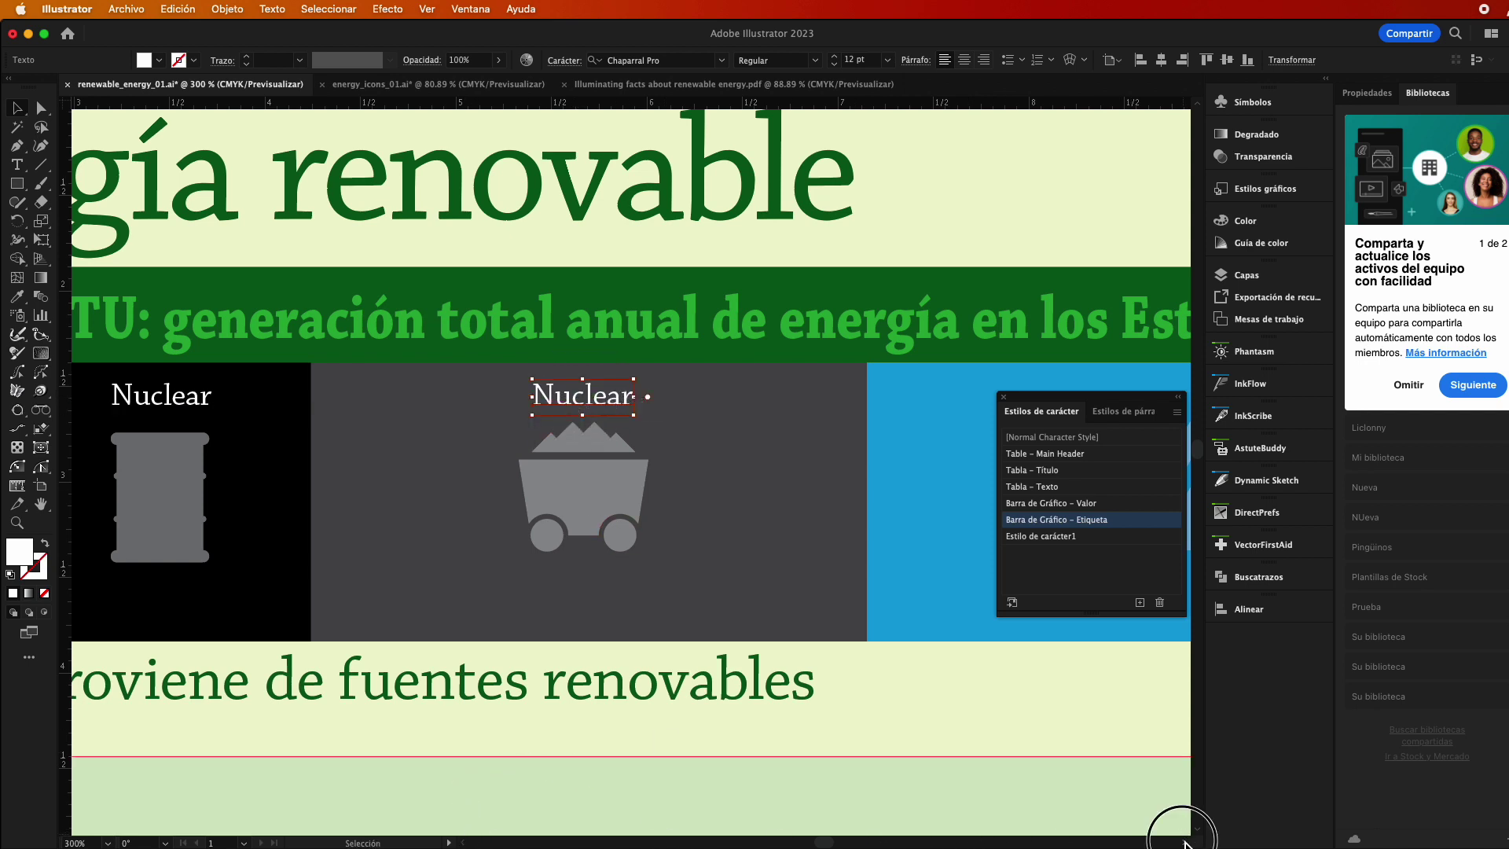
Copy the label above the flame icon on the blue tile, aligned with its neighbour
{"action": "scroll", "coordinate": [1184, 843], "scroll_direction": "right", "scroll_amount": 1}
{"action": "scroll", "coordinate": [1183, 842], "scroll_direction": "right", "scroll_amount": 3}
{"action": "scroll", "coordinate": [1184, 842], "scroll_direction": "right", "scroll_amount": 3}
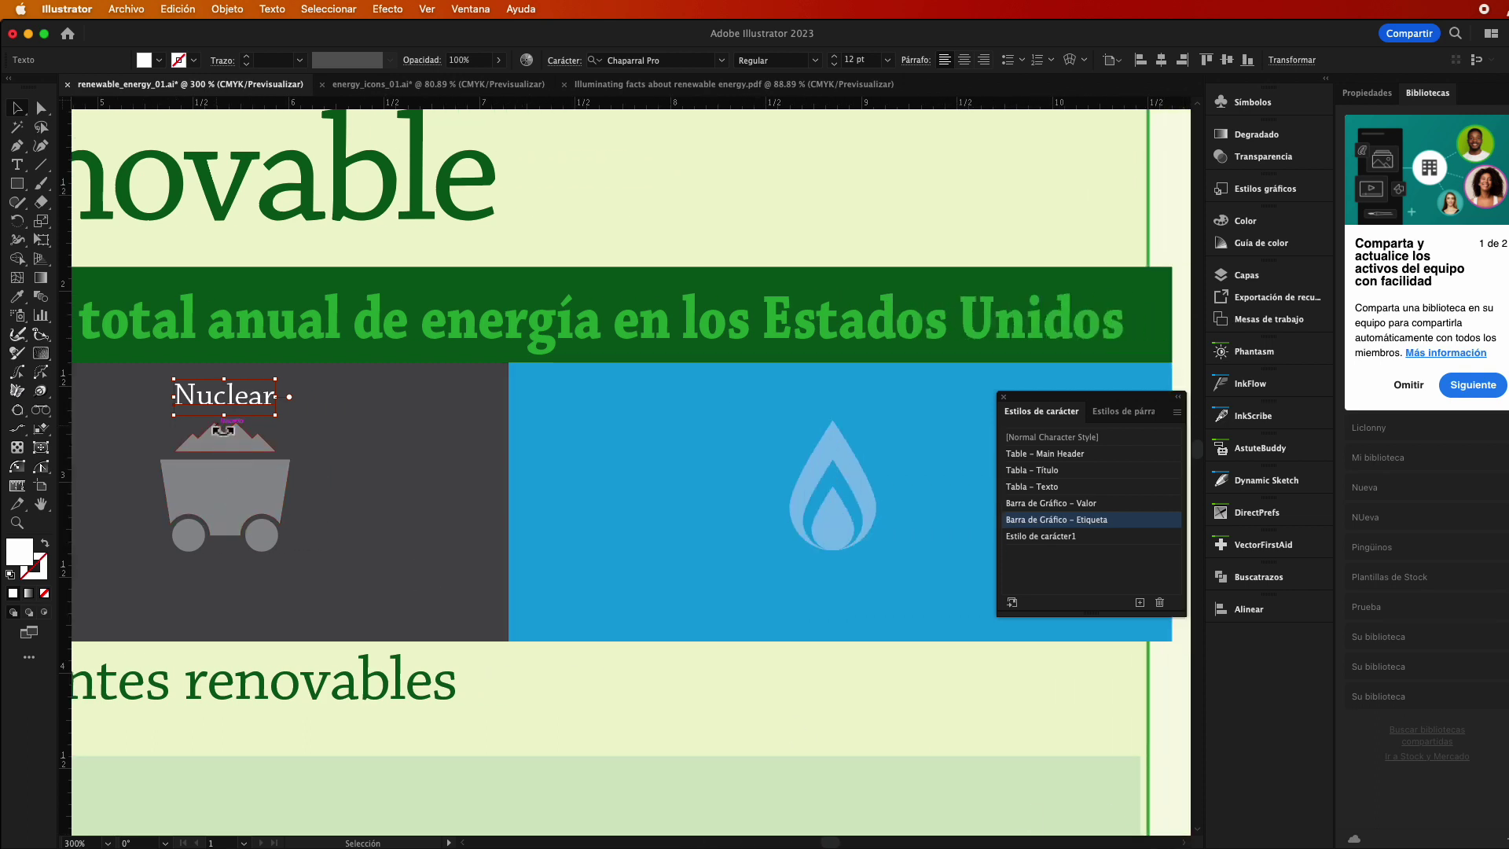
{"action": "left_click_drag", "start_coordinate": [217, 407], "coordinate": [835, 410]}
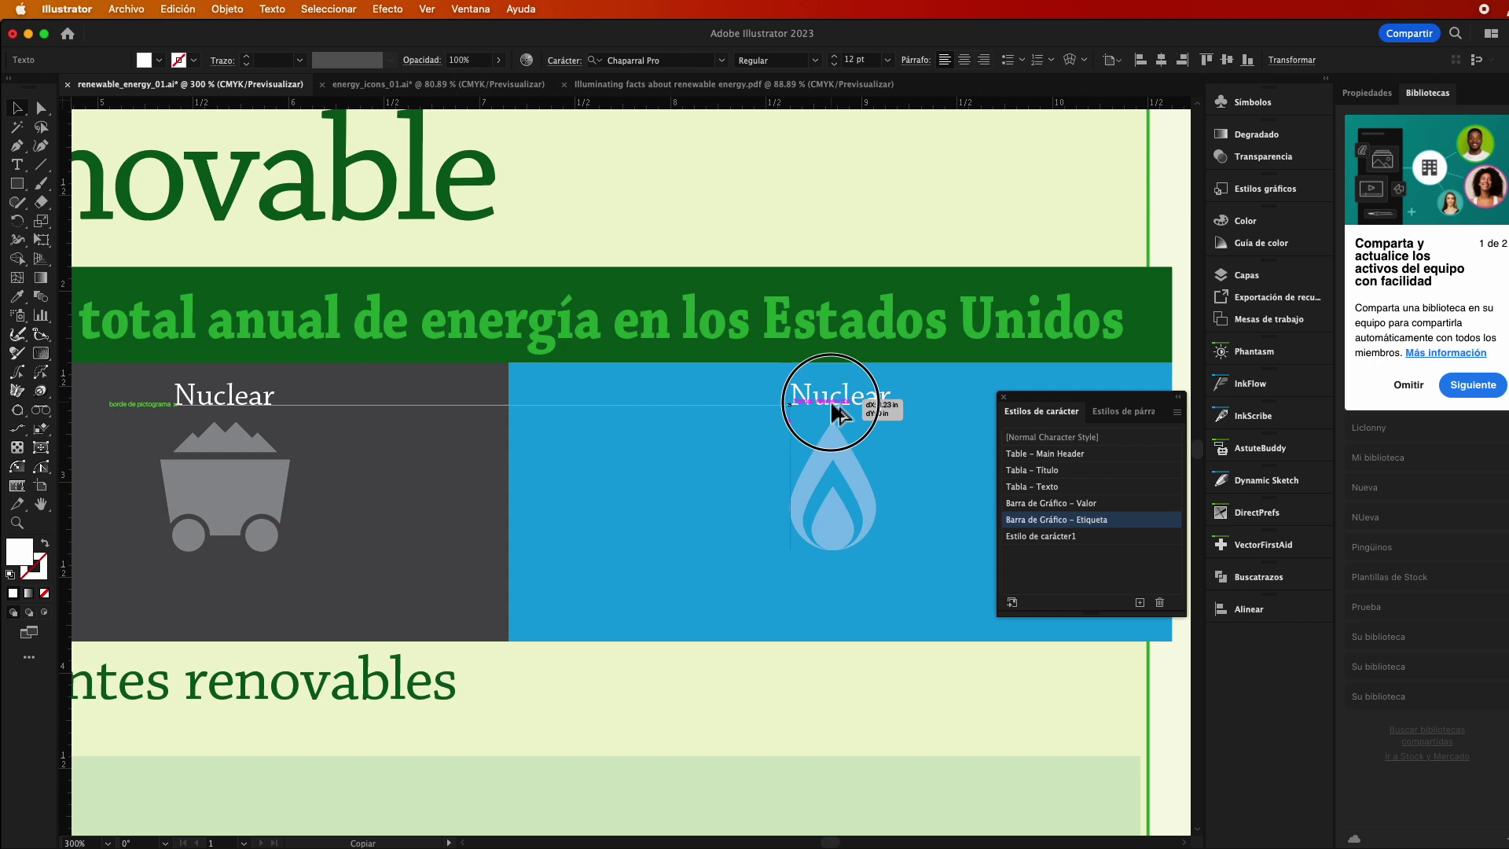
{"action": "left_click_drag", "start_coordinate": [835, 410], "coordinate": [833, 412]}
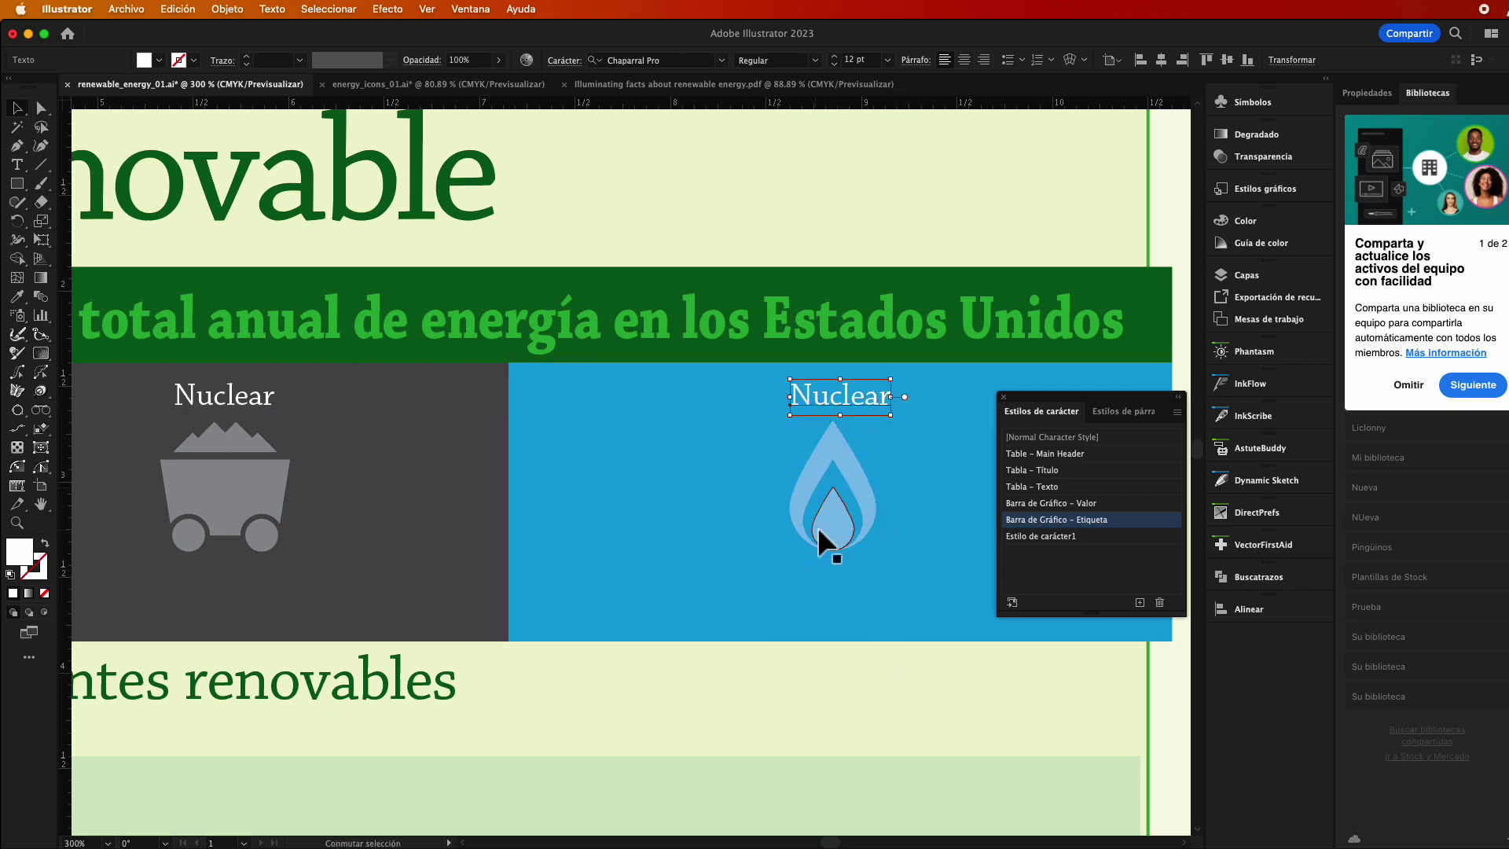
{"action": "left_click_drag", "start_coordinate": [835, 396], "coordinate": [840, 397]}
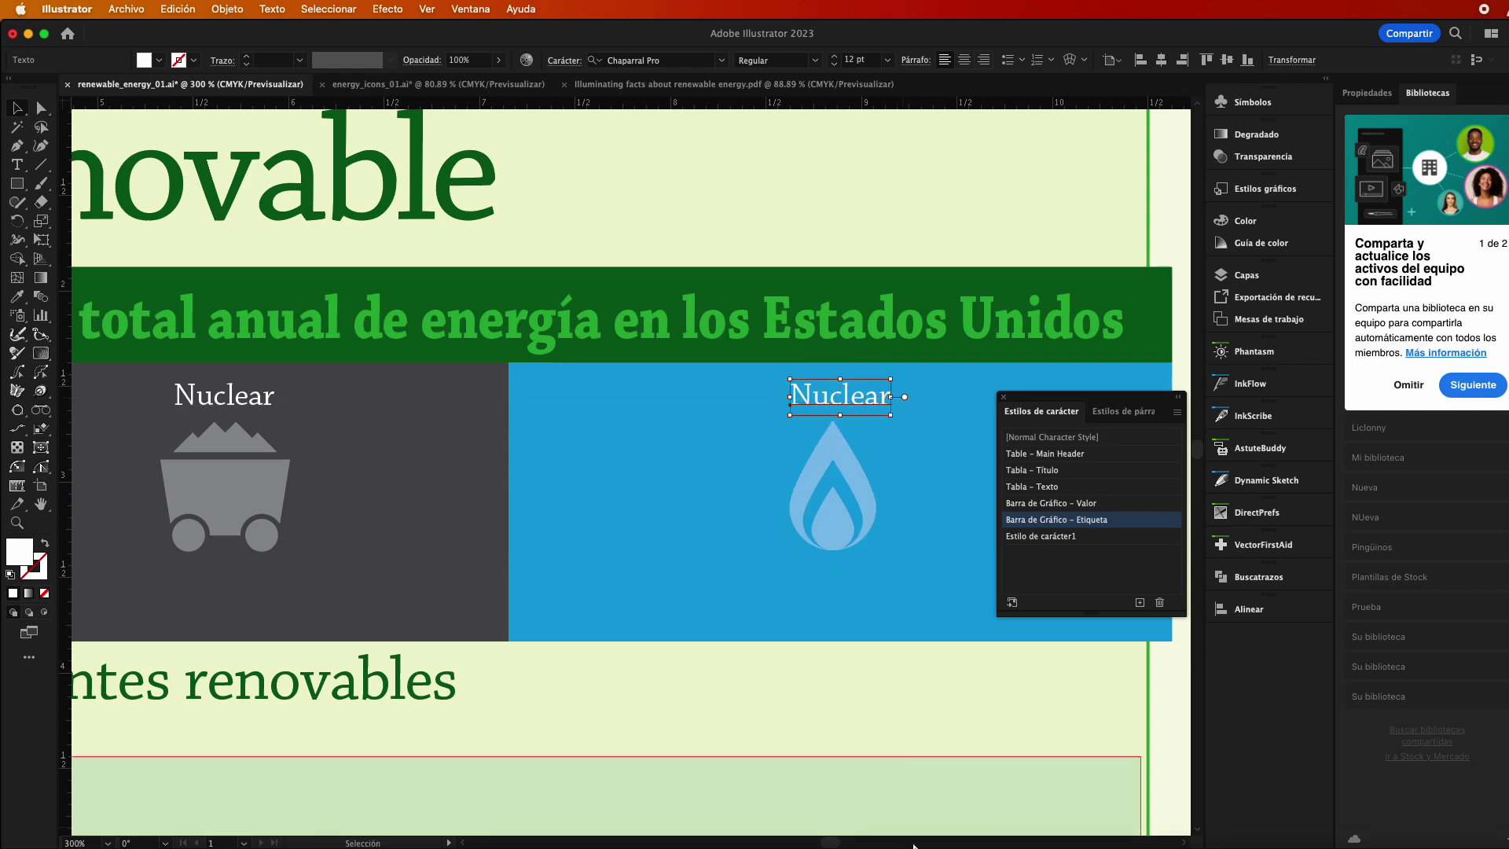
{"action": "left_click_drag", "start_coordinate": [839, 844], "coordinate": [815, 844]}
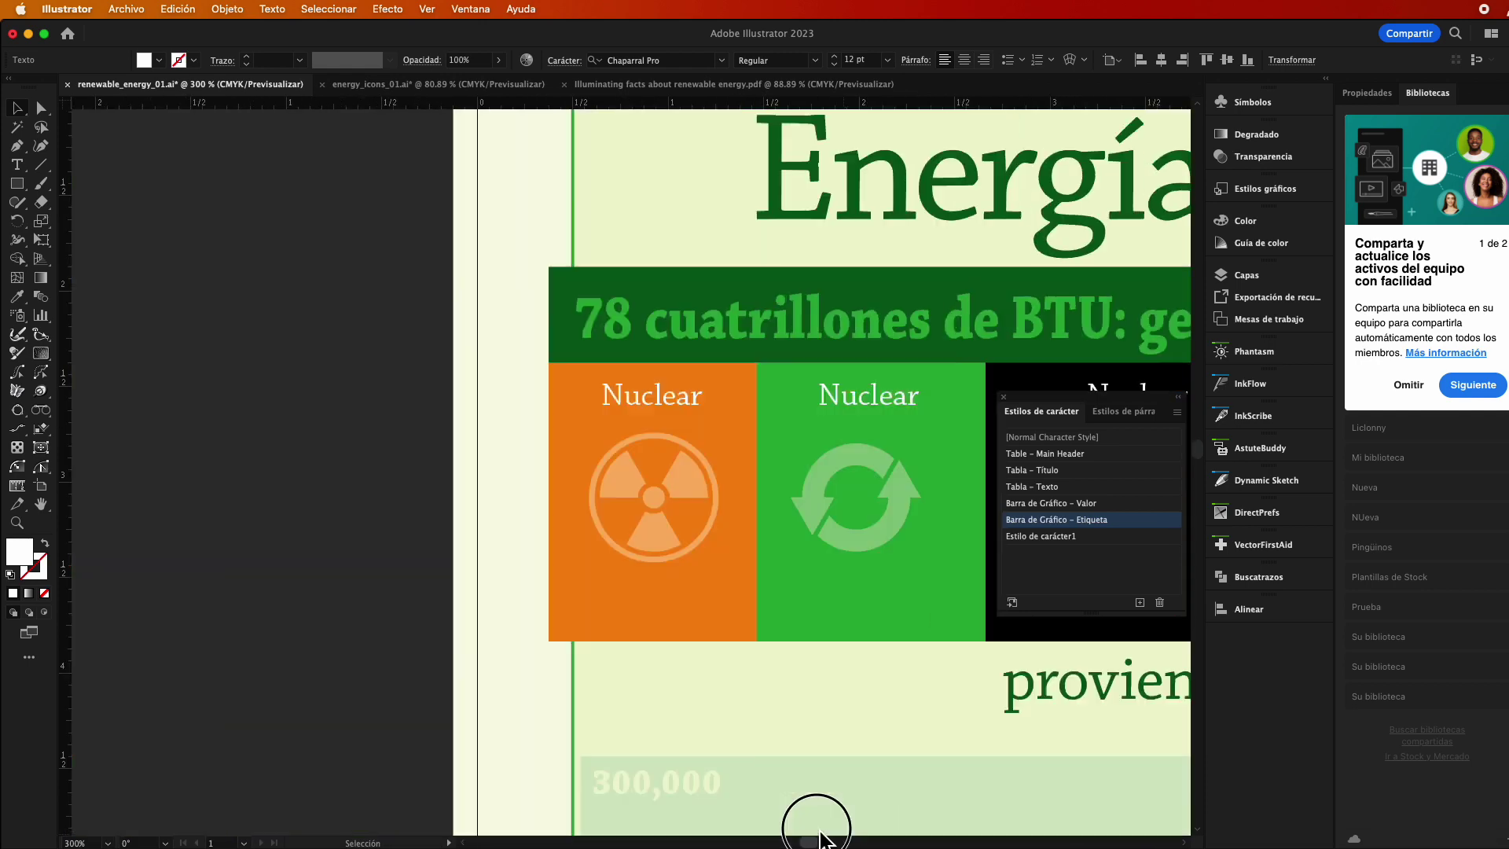
Retype the green tile's label as Renovable and shift it over the icon
{"action": "double_click", "coordinate": [803, 397]}
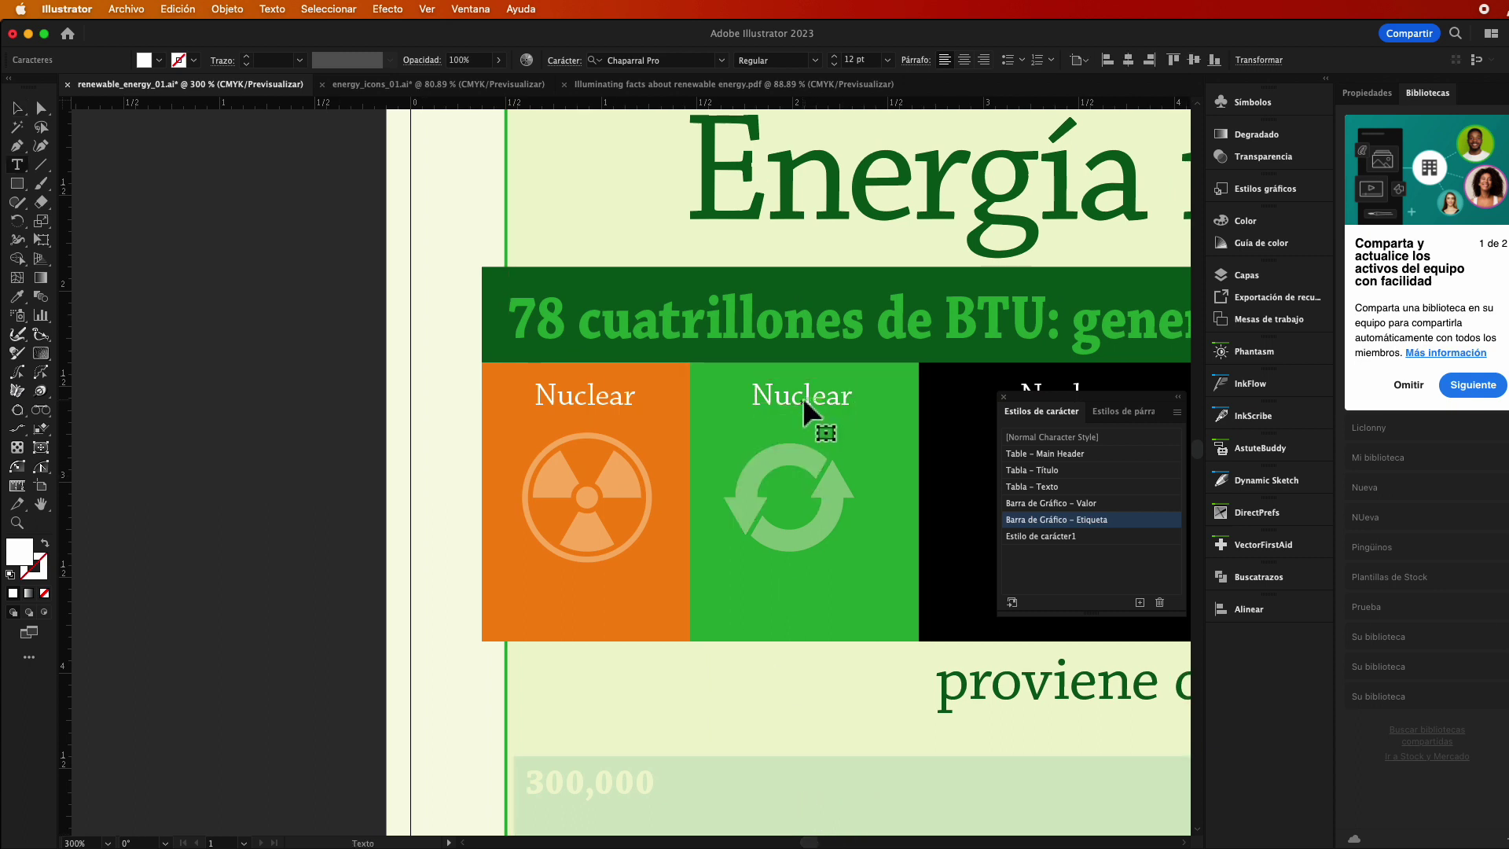
{"action": "double_click", "coordinate": [804, 398]}
{"action": "key", "text": "BackSpace"}
{"action": "type", "text": "able"}
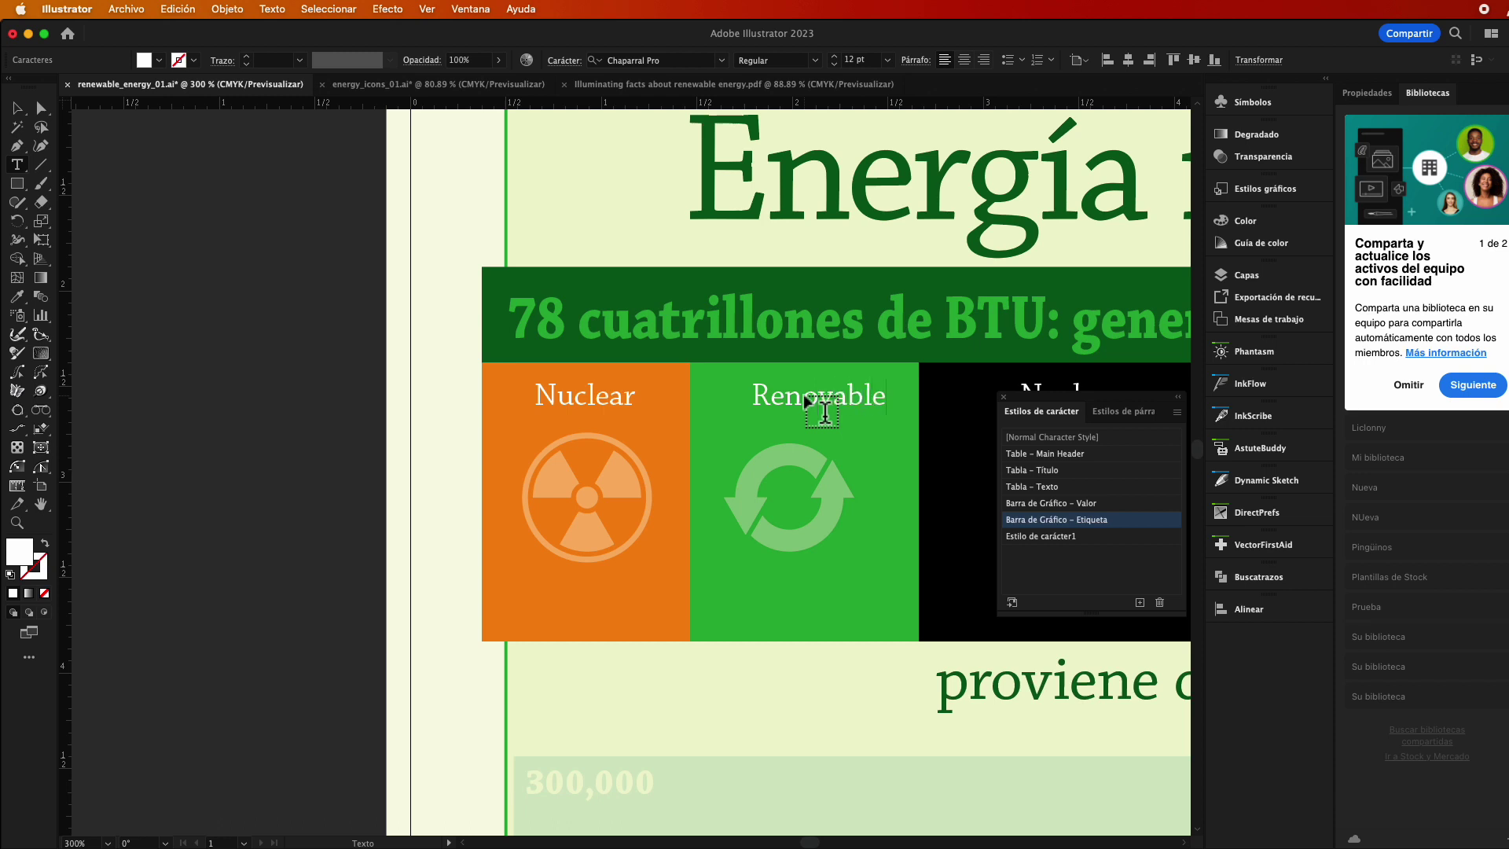
{"action": "left_click", "coordinate": [17, 108]}
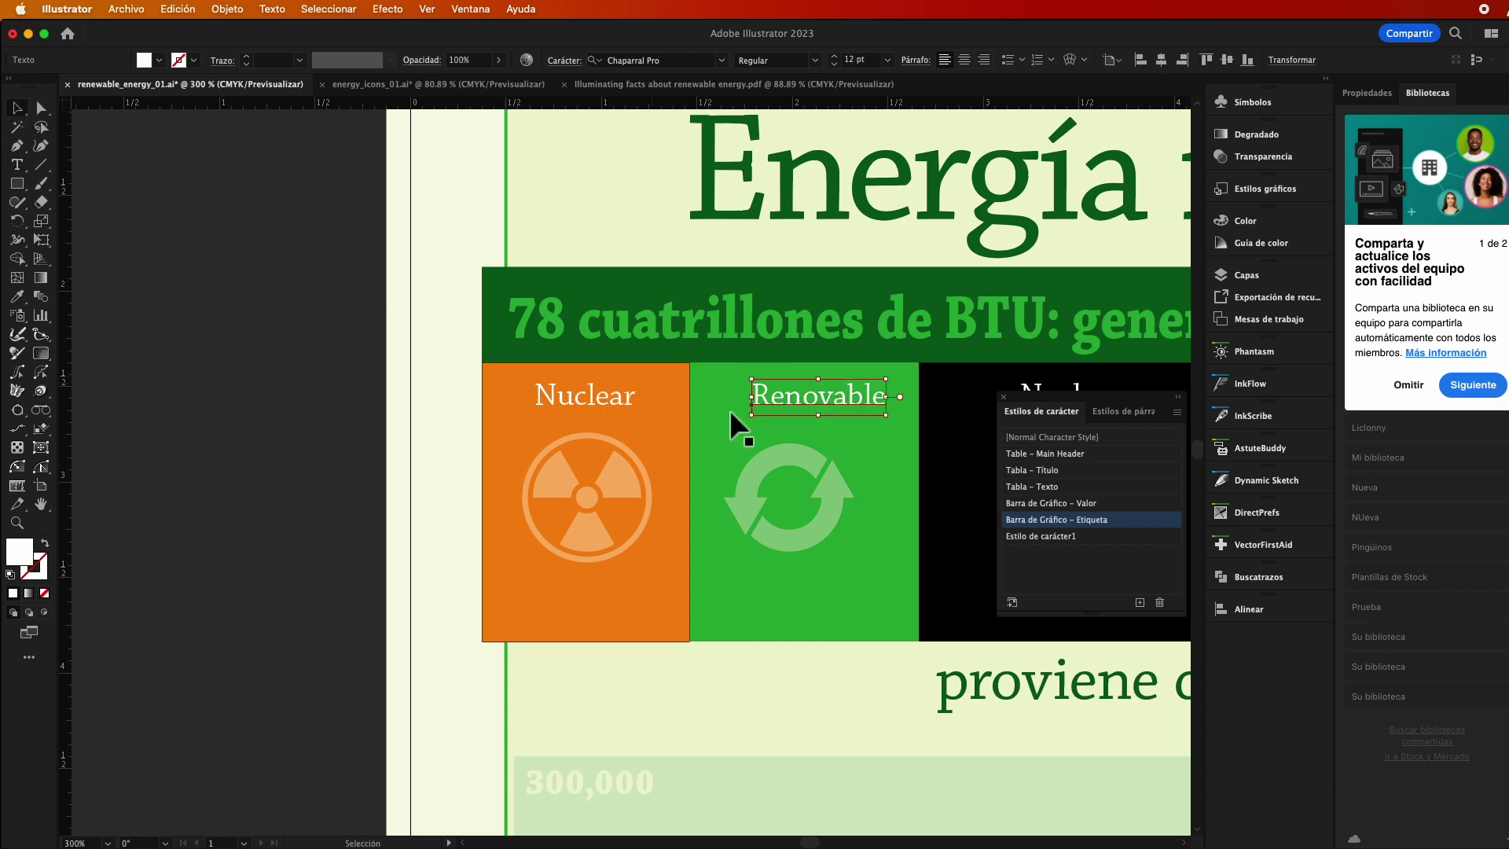
{"action": "left_click_drag", "start_coordinate": [819, 399], "coordinate": [798, 397]}
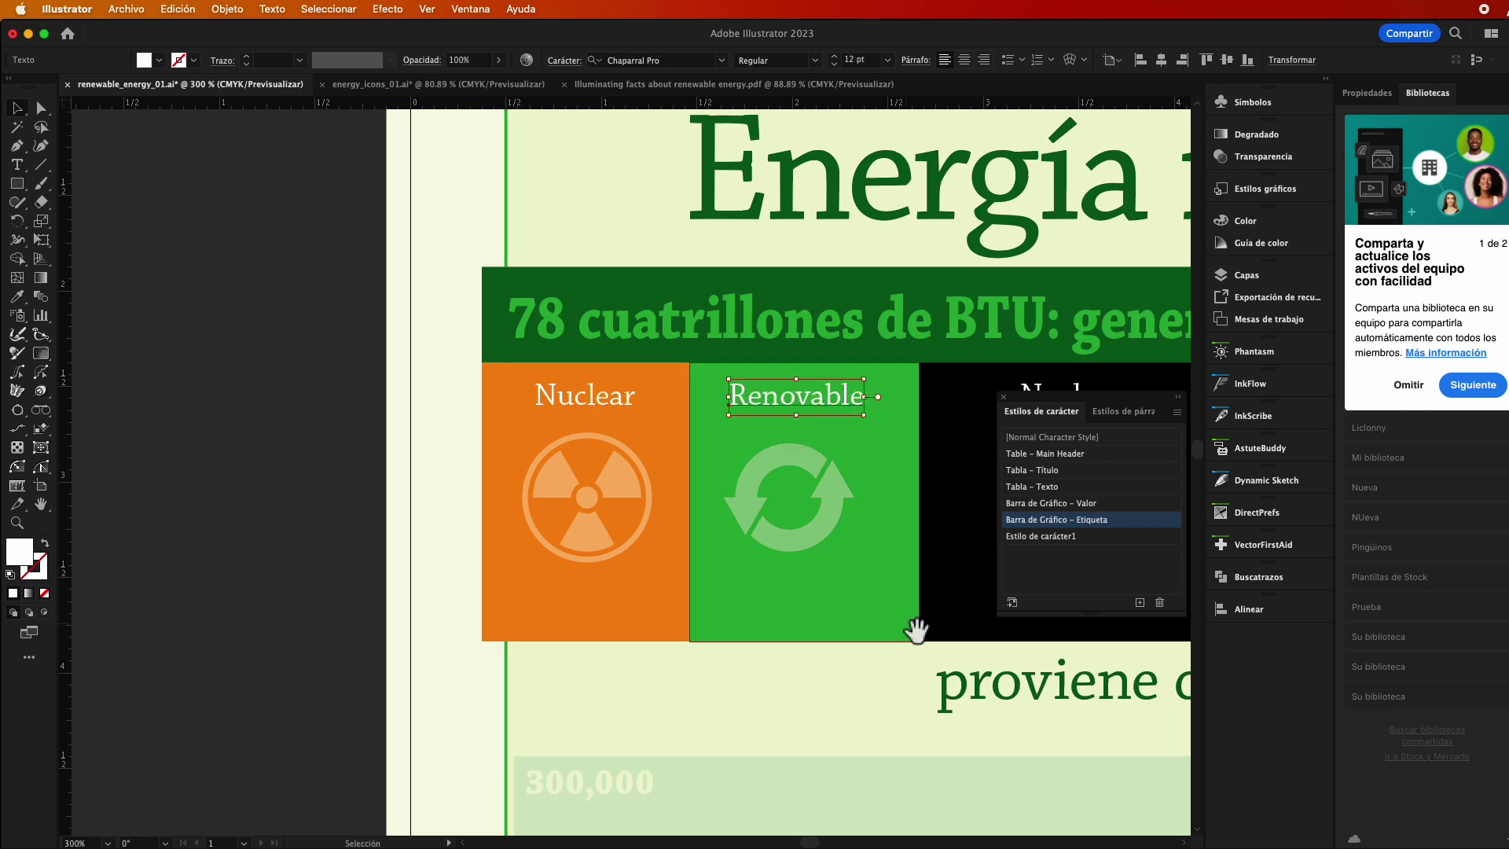
Retype the label above the barrel as Petróleo
{"action": "mouse_move", "coordinate": [916, 629]}
{"action": "left_mouse_down"}
{"action": "mouse_move", "coordinate": [330, 589]}
{"action": "mouse_move", "coordinate": [346, 600]}
{"action": "left_mouse_up"}
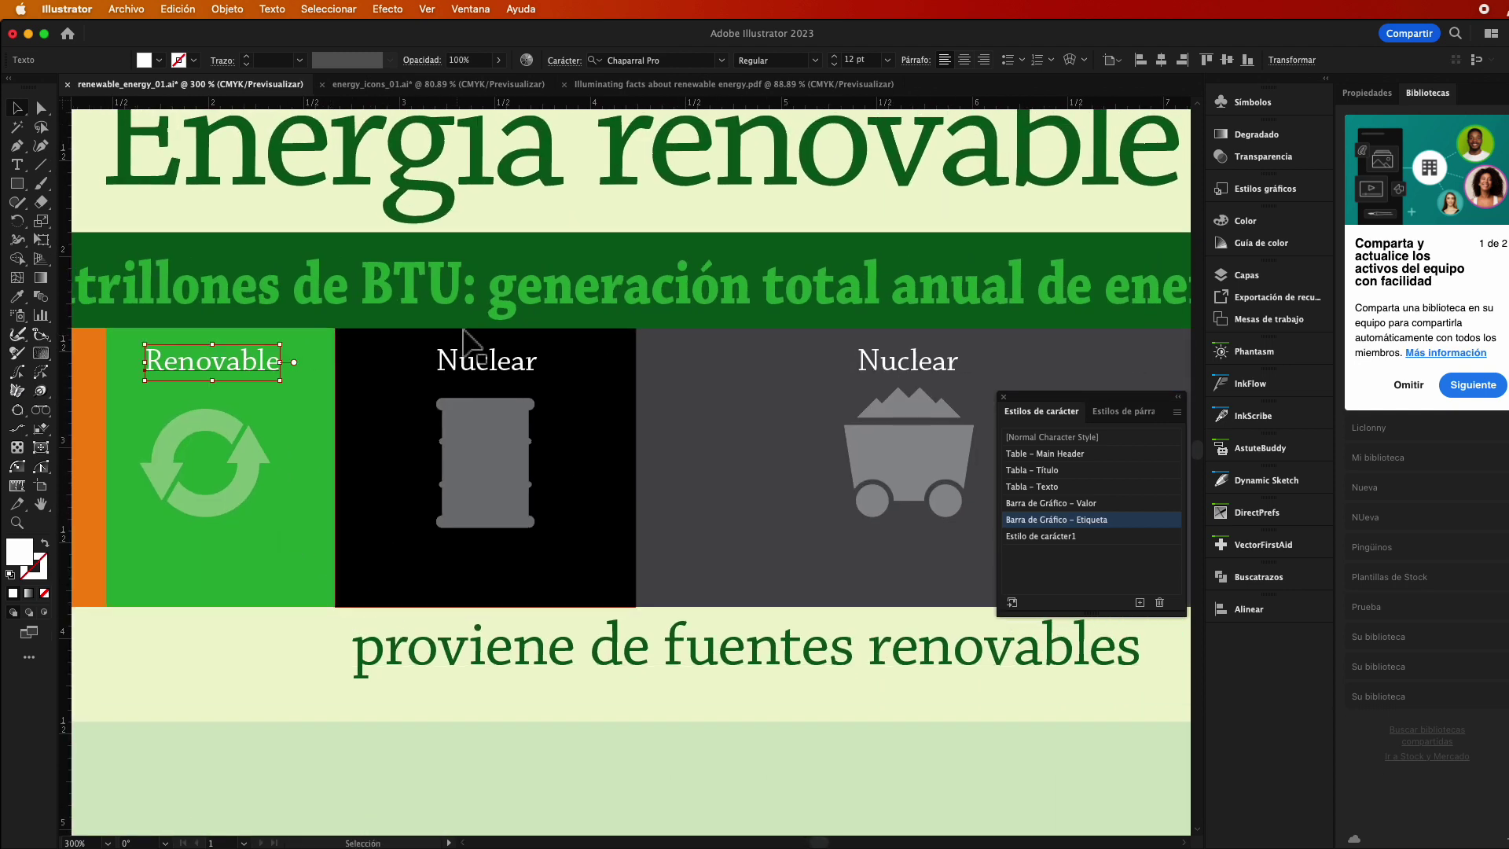
{"action": "key", "text": "t"}
{"action": "double_click", "coordinate": [487, 364]}
{"action": "type", "text": "Petróleo"}
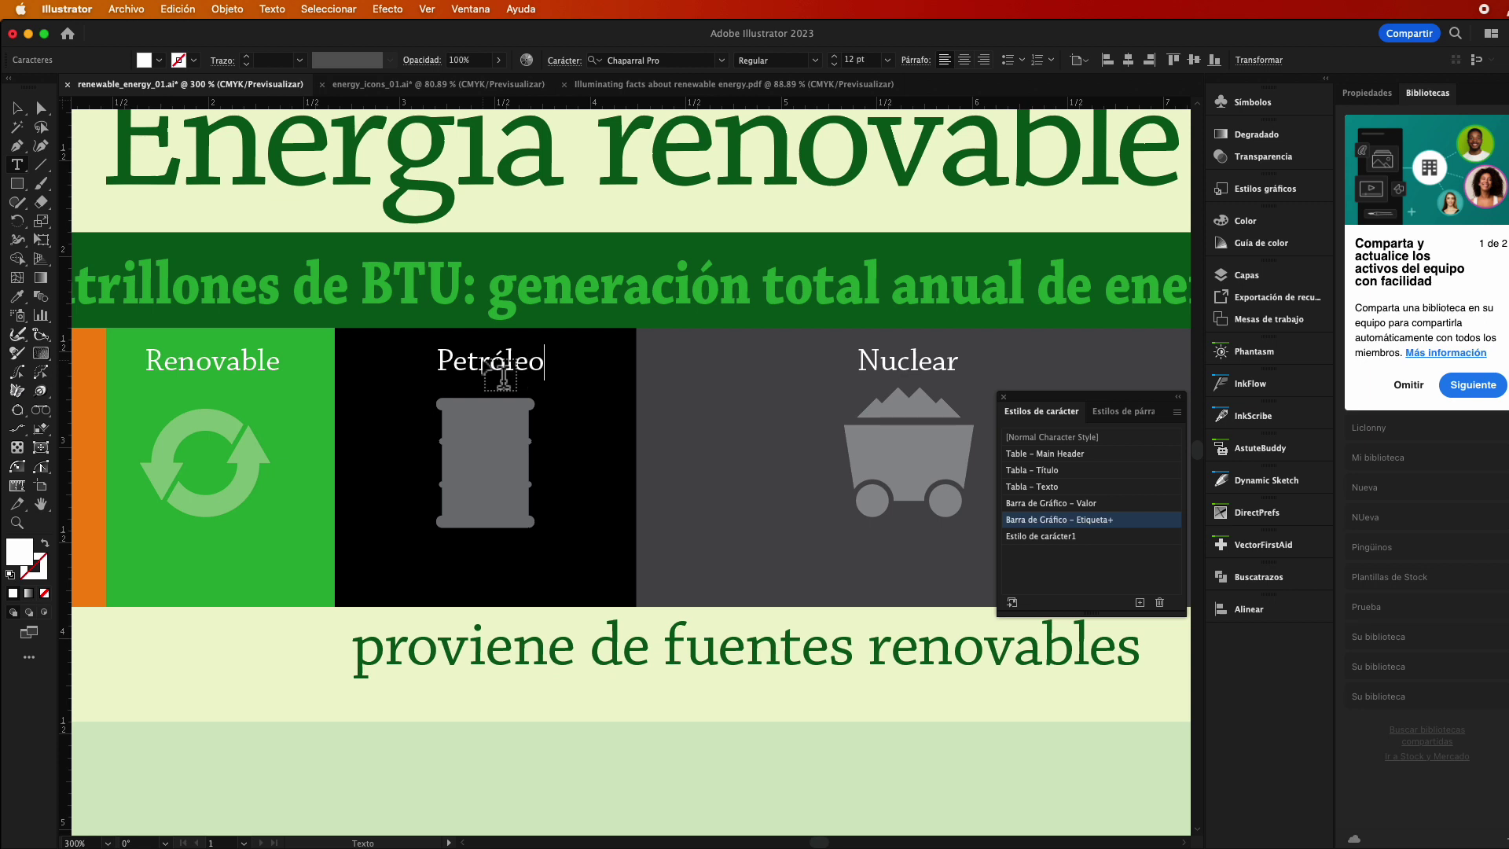
{"action": "key", "text": "Escape"}
Retype the label above the cart icon as Carbón
{"action": "left_click", "coordinate": [908, 368]}
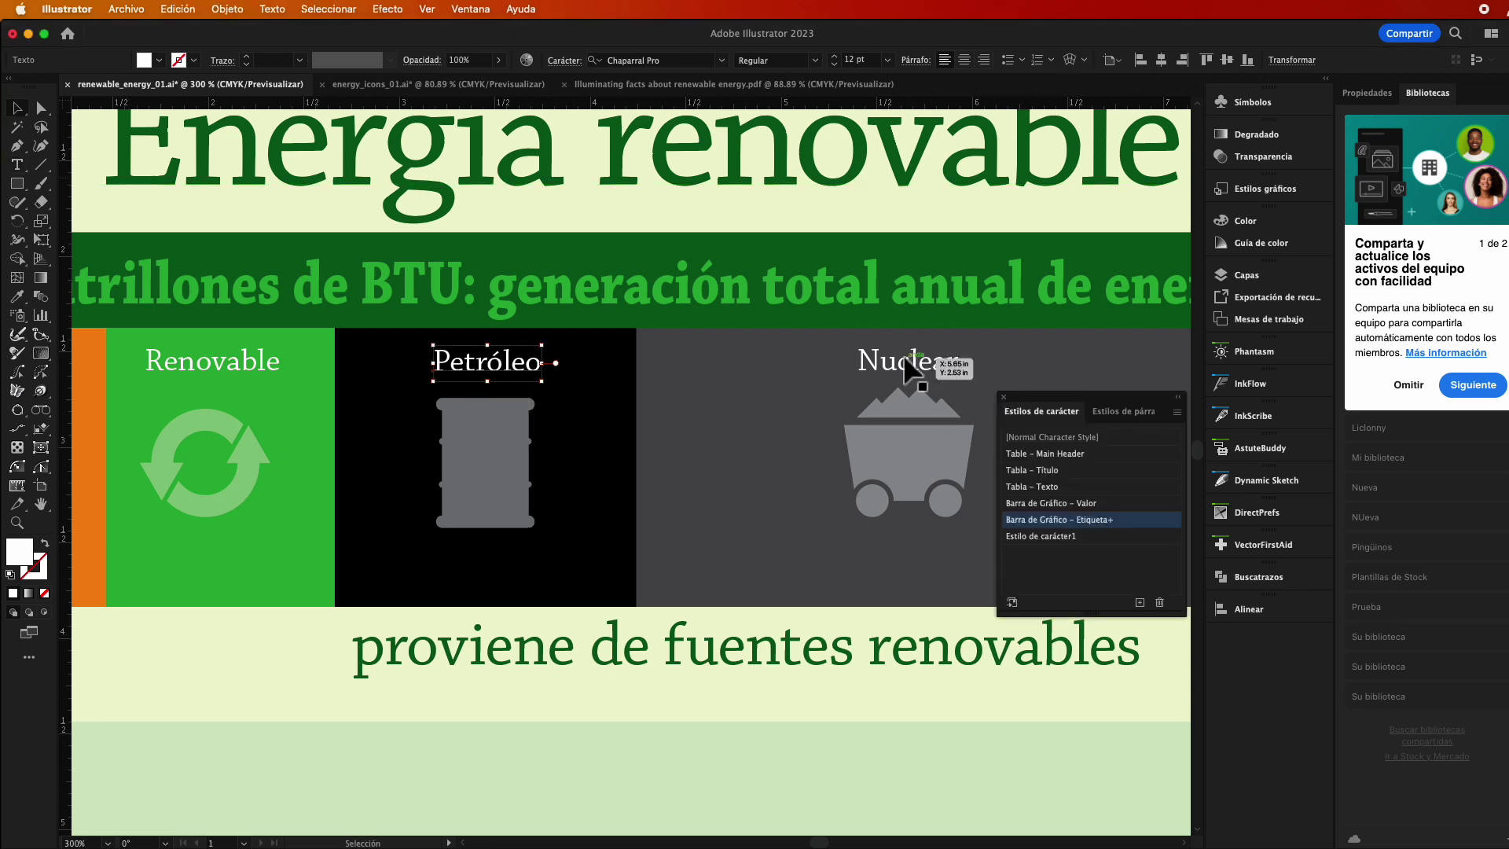
{"action": "double_click", "coordinate": [904, 364]}
{"action": "type", "text": "Carbón"}
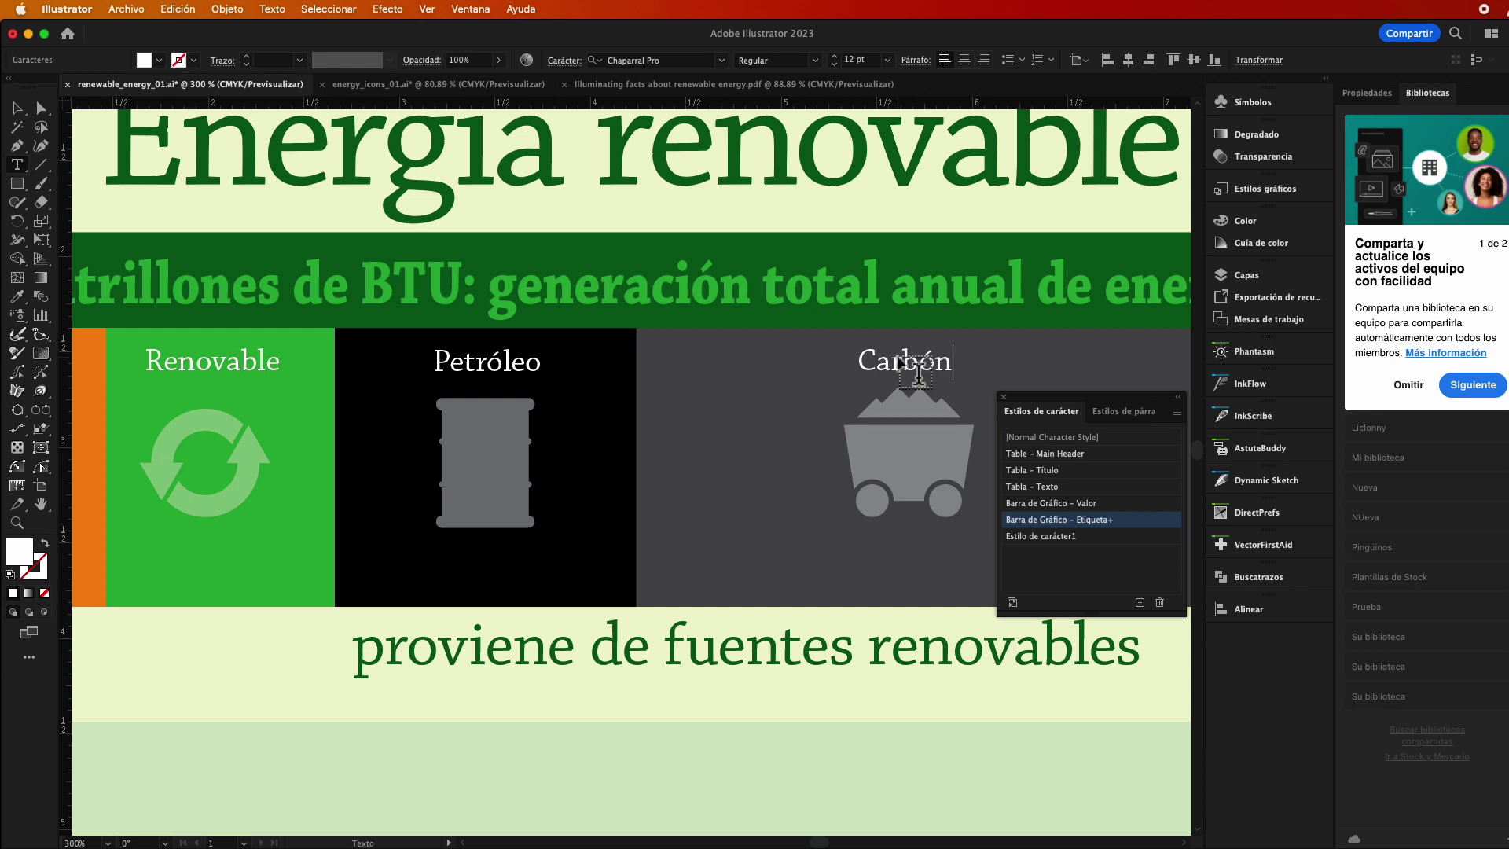
{"action": "left_click", "coordinate": [17, 108]}
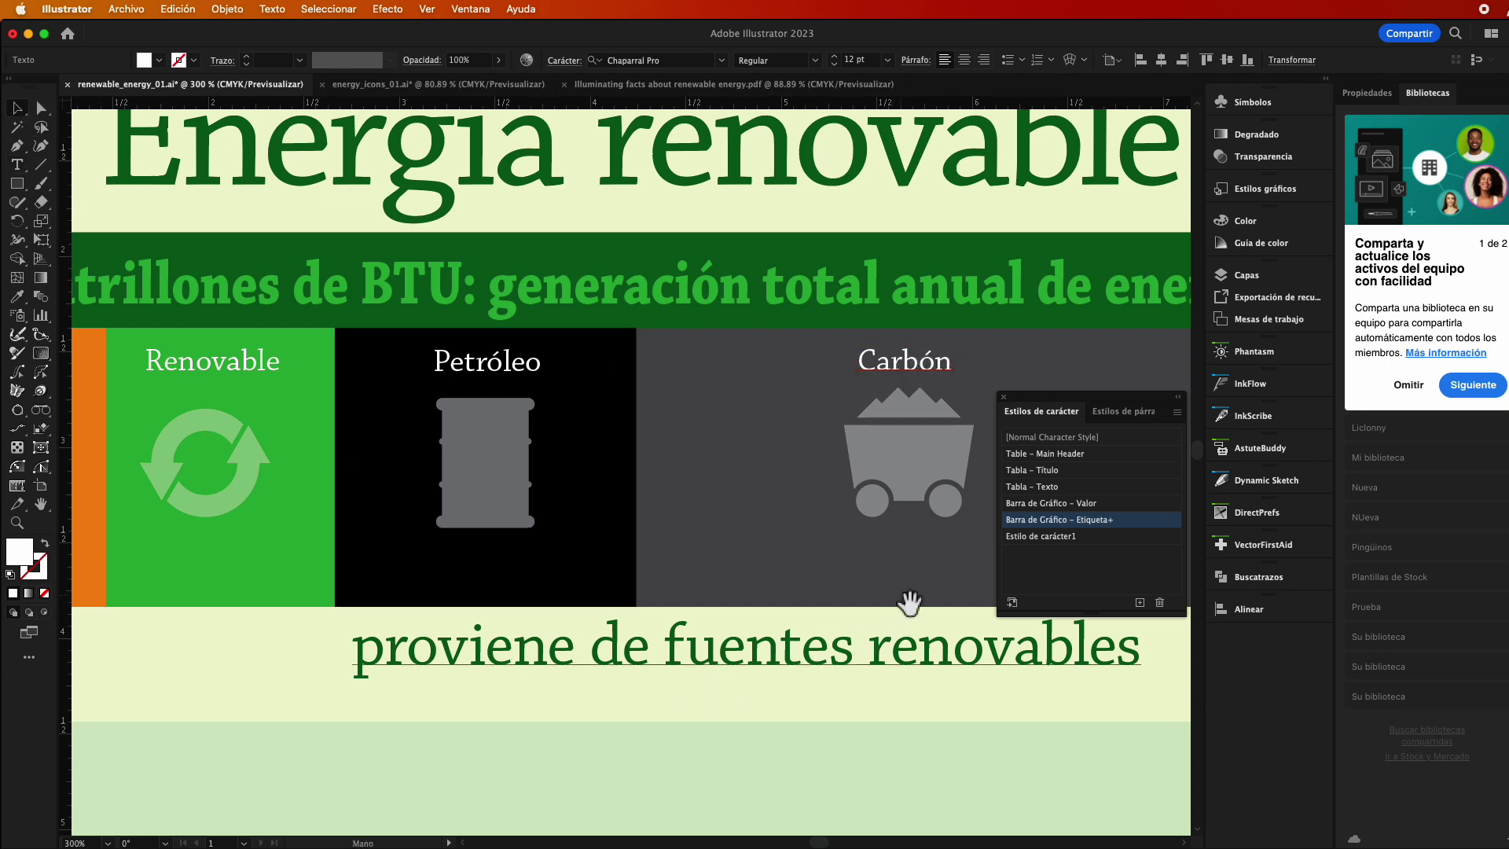
Rename the blue tile's label Gas Natural and nudge it left over the flame
{"action": "left_click_drag", "start_coordinate": [909, 602], "coordinate": [127, 615]}
{"action": "double_click", "coordinate": [737, 381]}
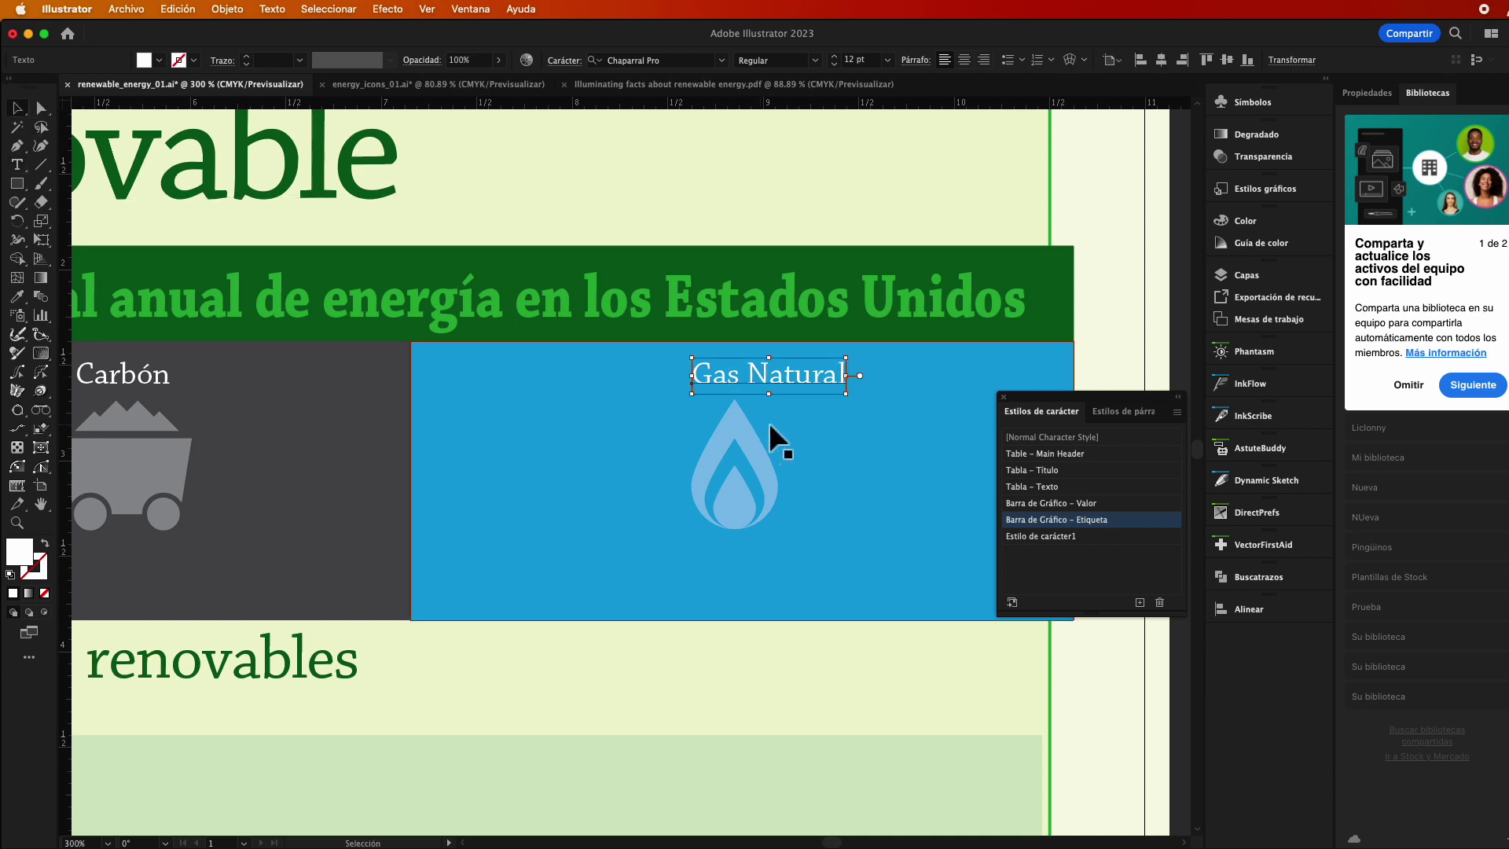
{"action": "mouse_move", "coordinate": [780, 385]}
{"action": "left_mouse_down"}
{"action": "mouse_move", "coordinate": [743, 385]}
{"action": "mouse_move", "coordinate": [751, 376]}
{"action": "left_mouse_up"}
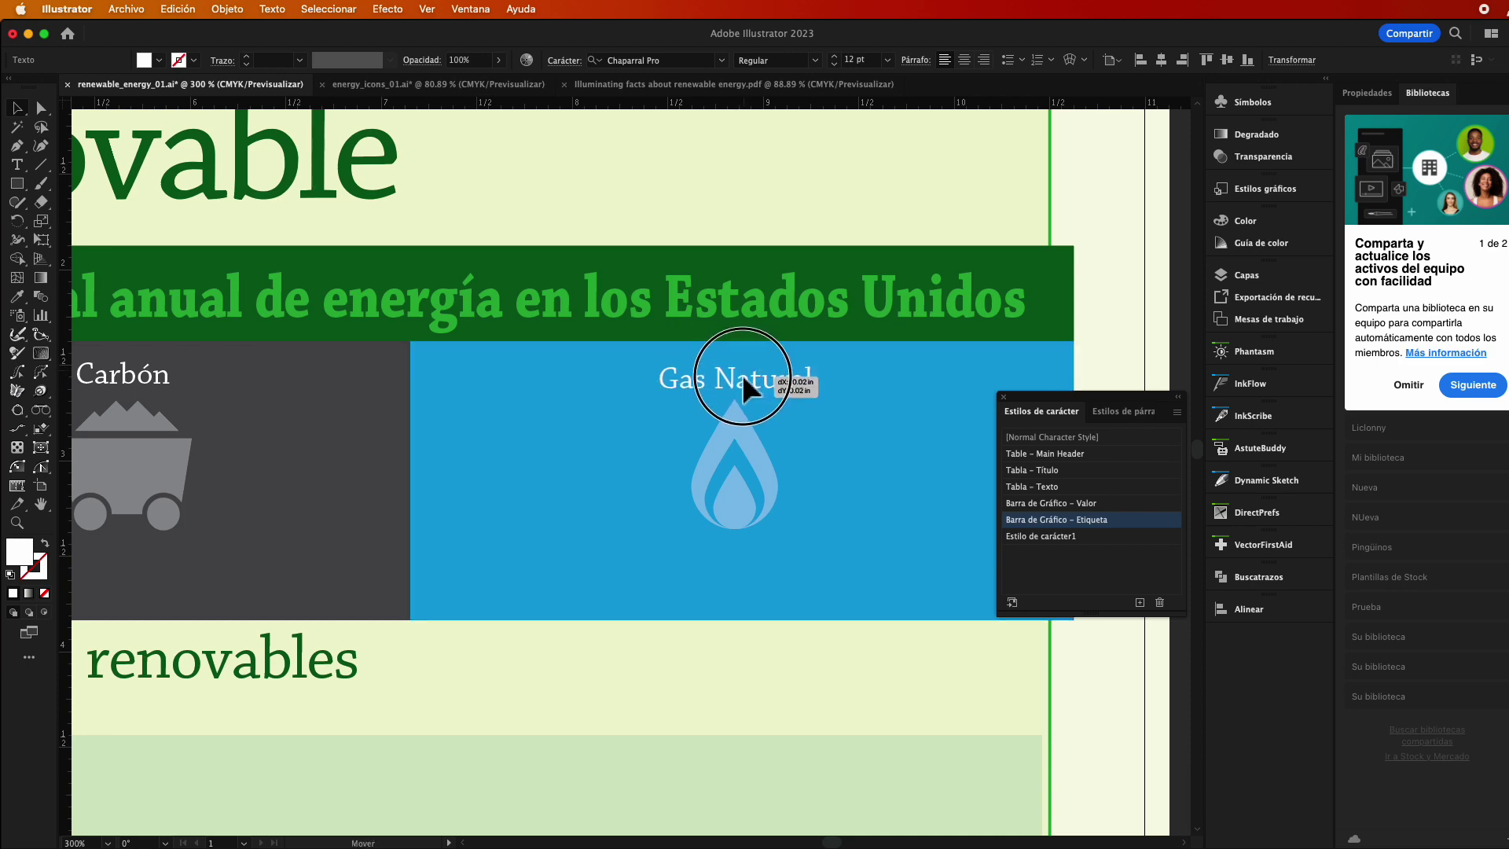
{"action": "key", "text": "Left"}
{"action": "scroll", "coordinate": [818, 498], "scroll_direction": "down", "scroll_amount": 3}
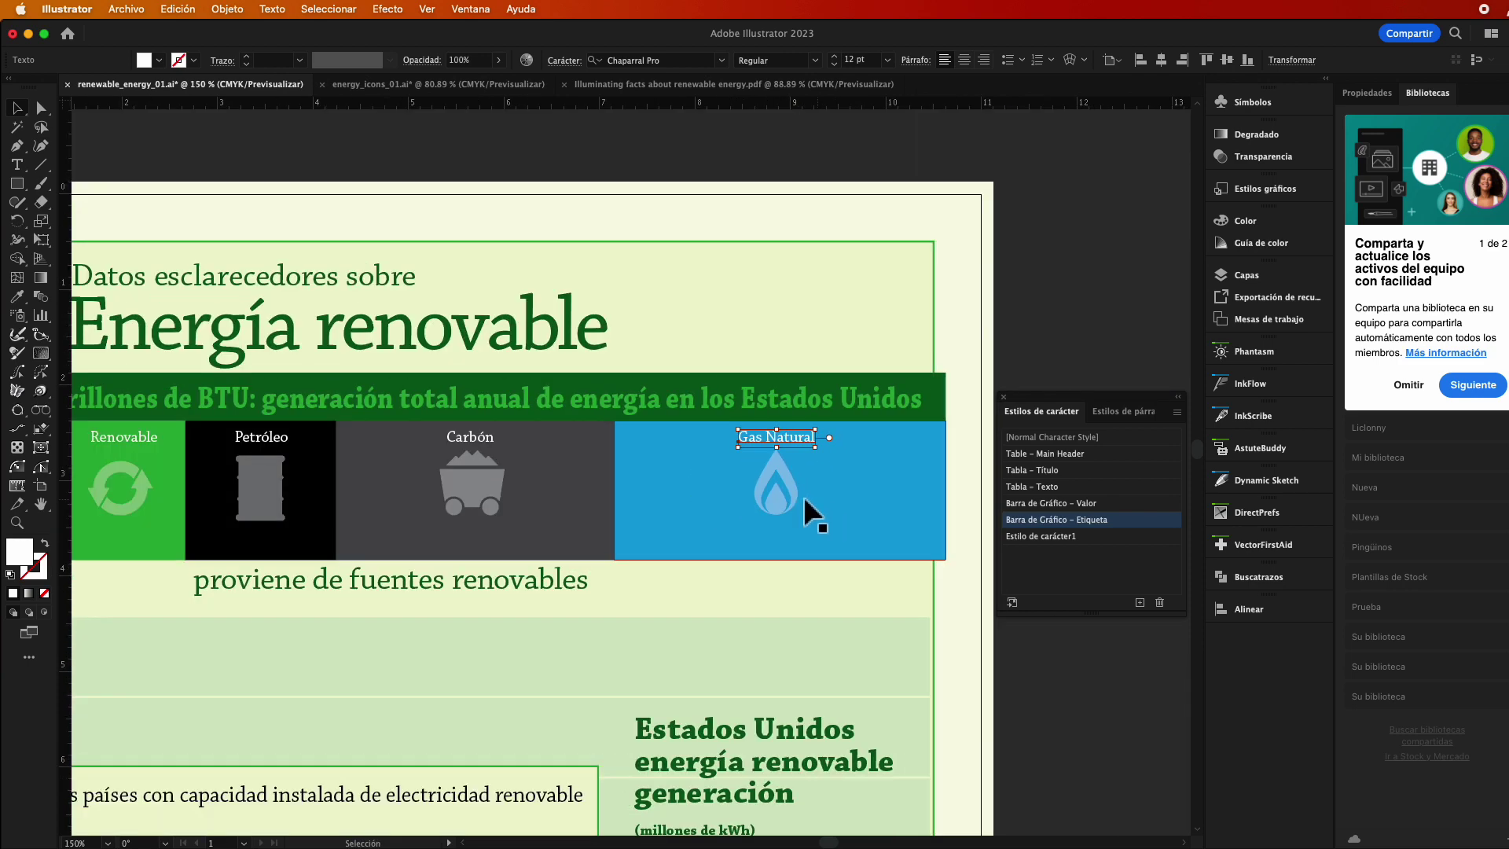
Select all five tile labels and centre-align their text
{"action": "left_click", "coordinate": [470, 437], "text": "shift"}
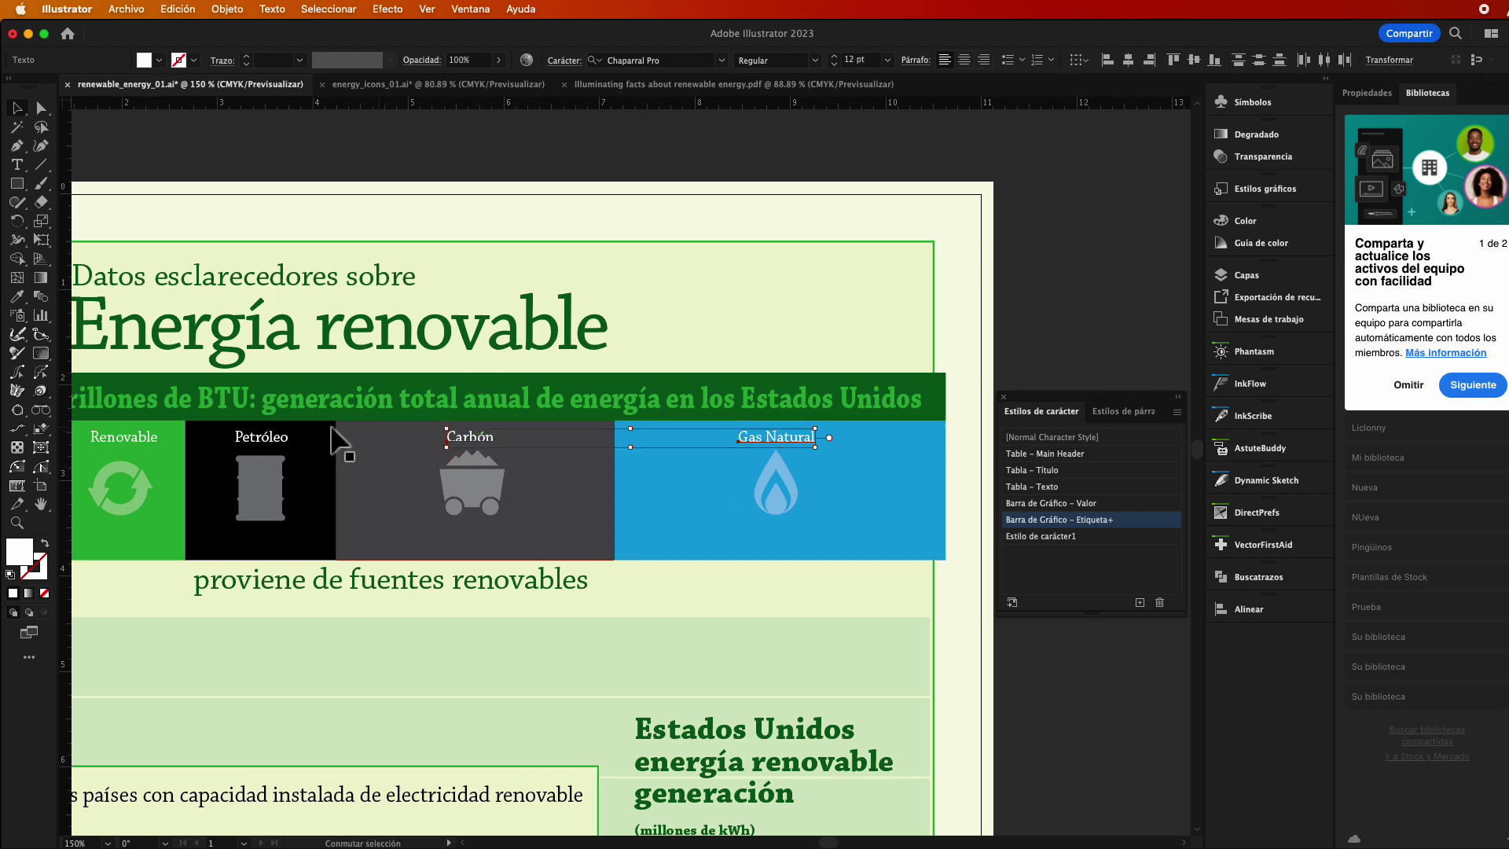
{"action": "left_click", "coordinate": [261, 437], "text": "shift"}
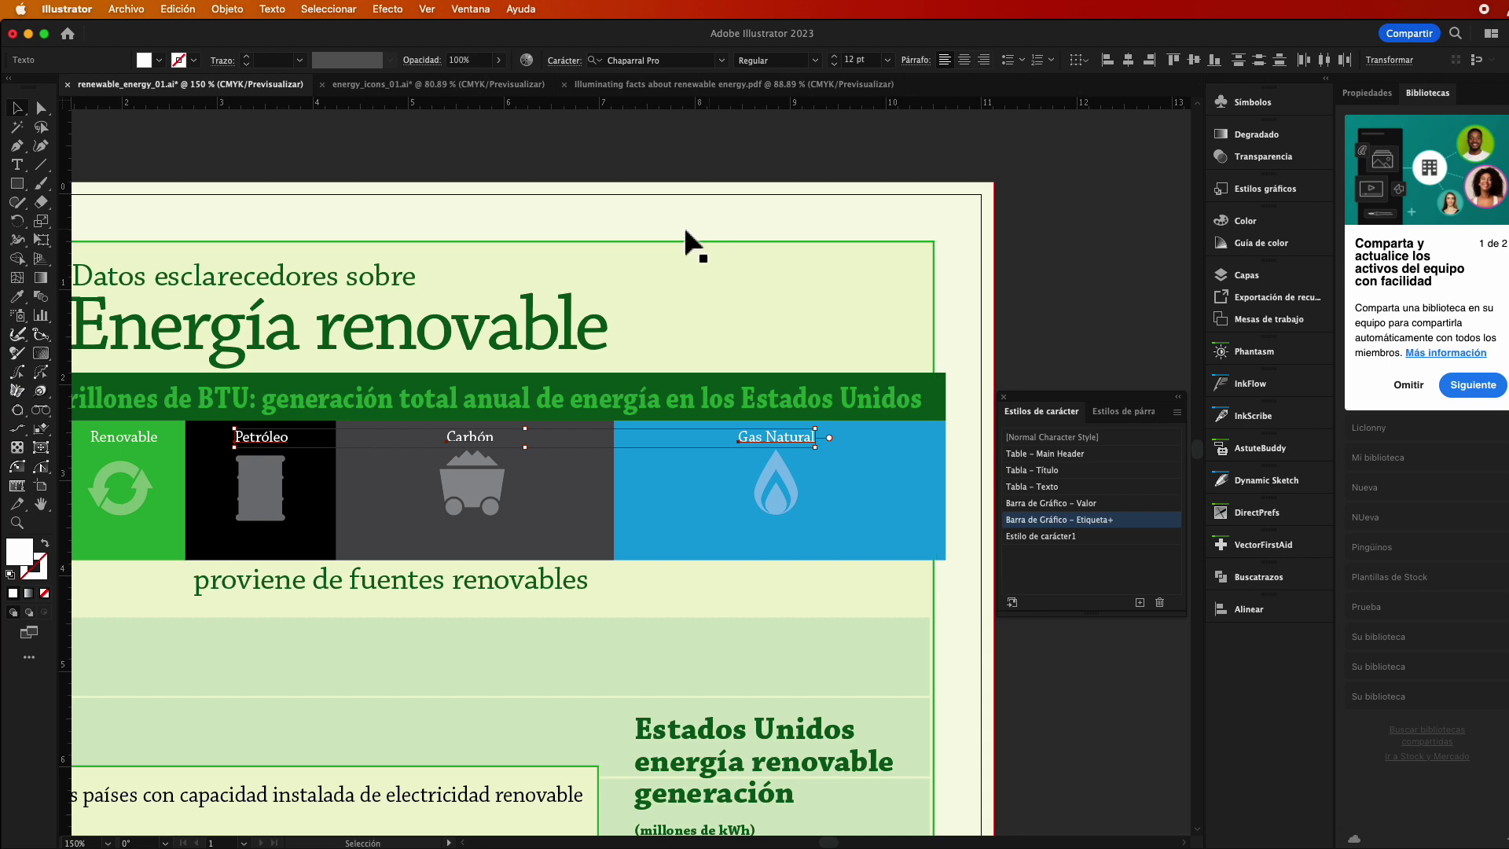
{"action": "left_click", "coordinate": [135, 433], "text": "shift"}
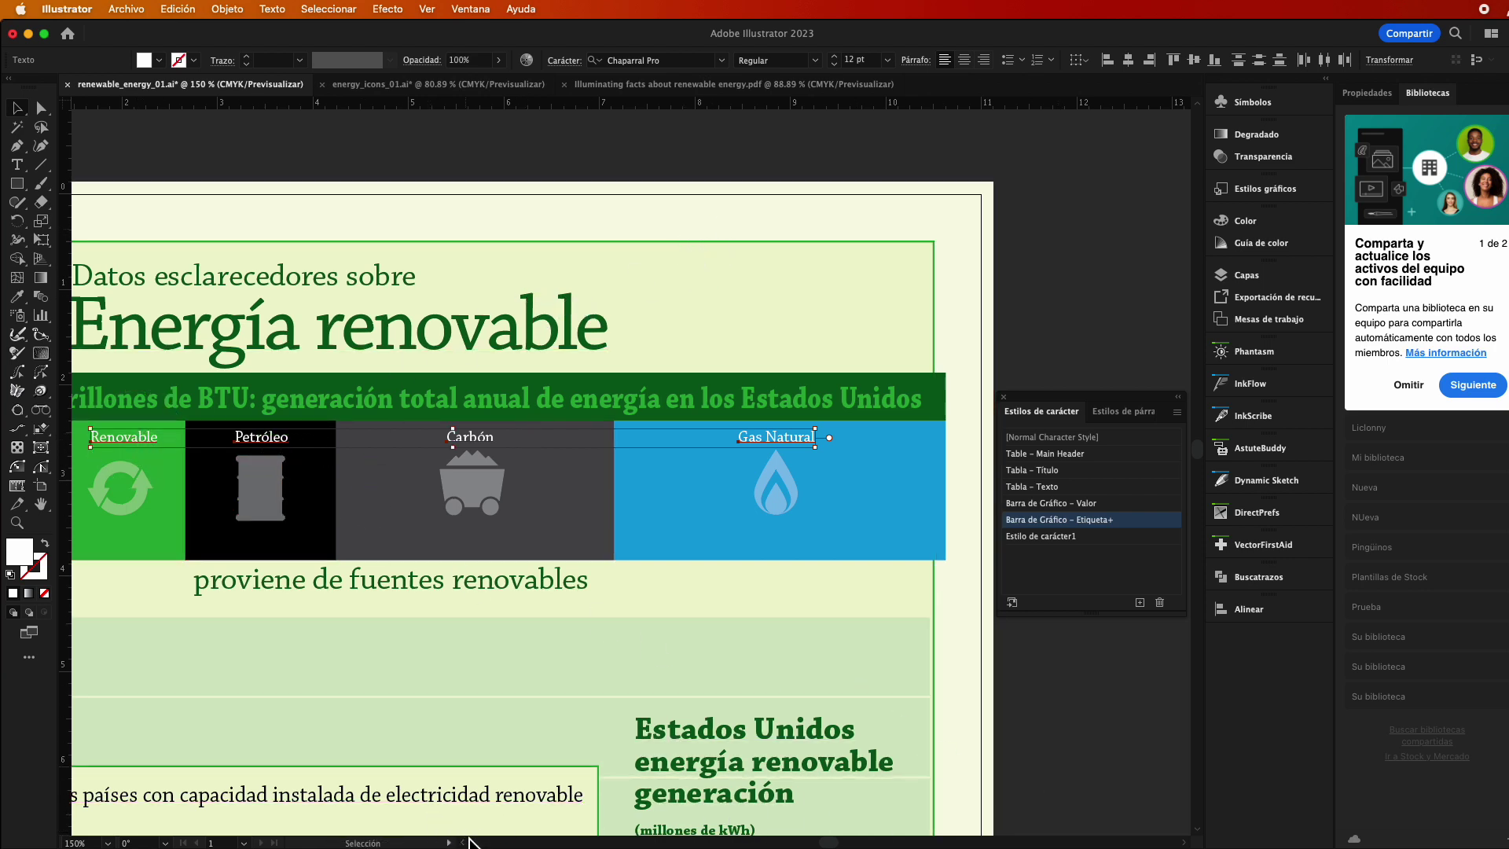
{"action": "scroll", "coordinate": [440, 786], "scroll_direction": "left", "scroll_amount": 5}
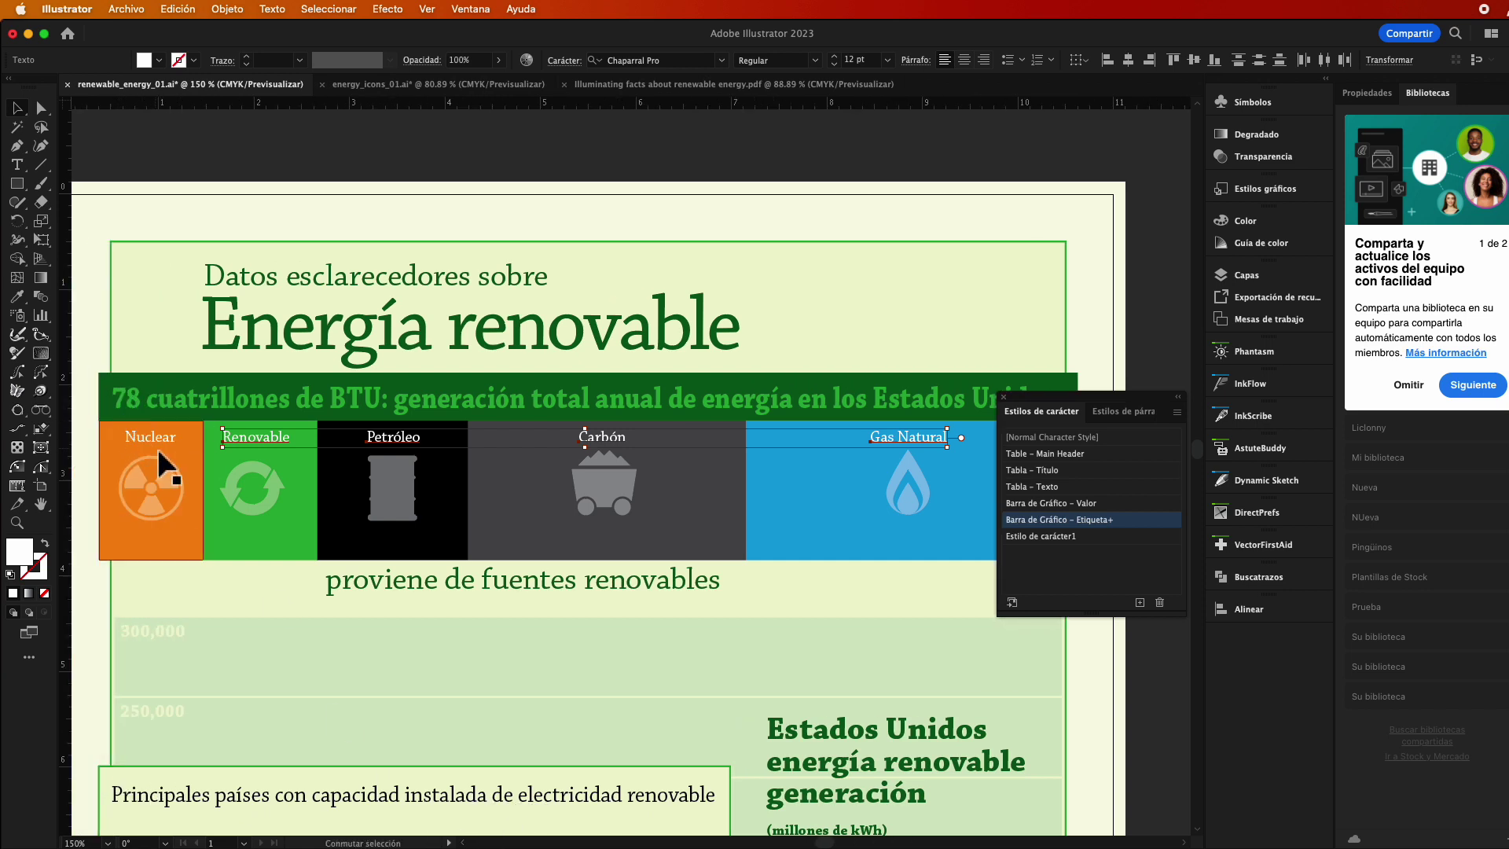
{"action": "left_click", "coordinate": [159, 444], "text": "shift"}
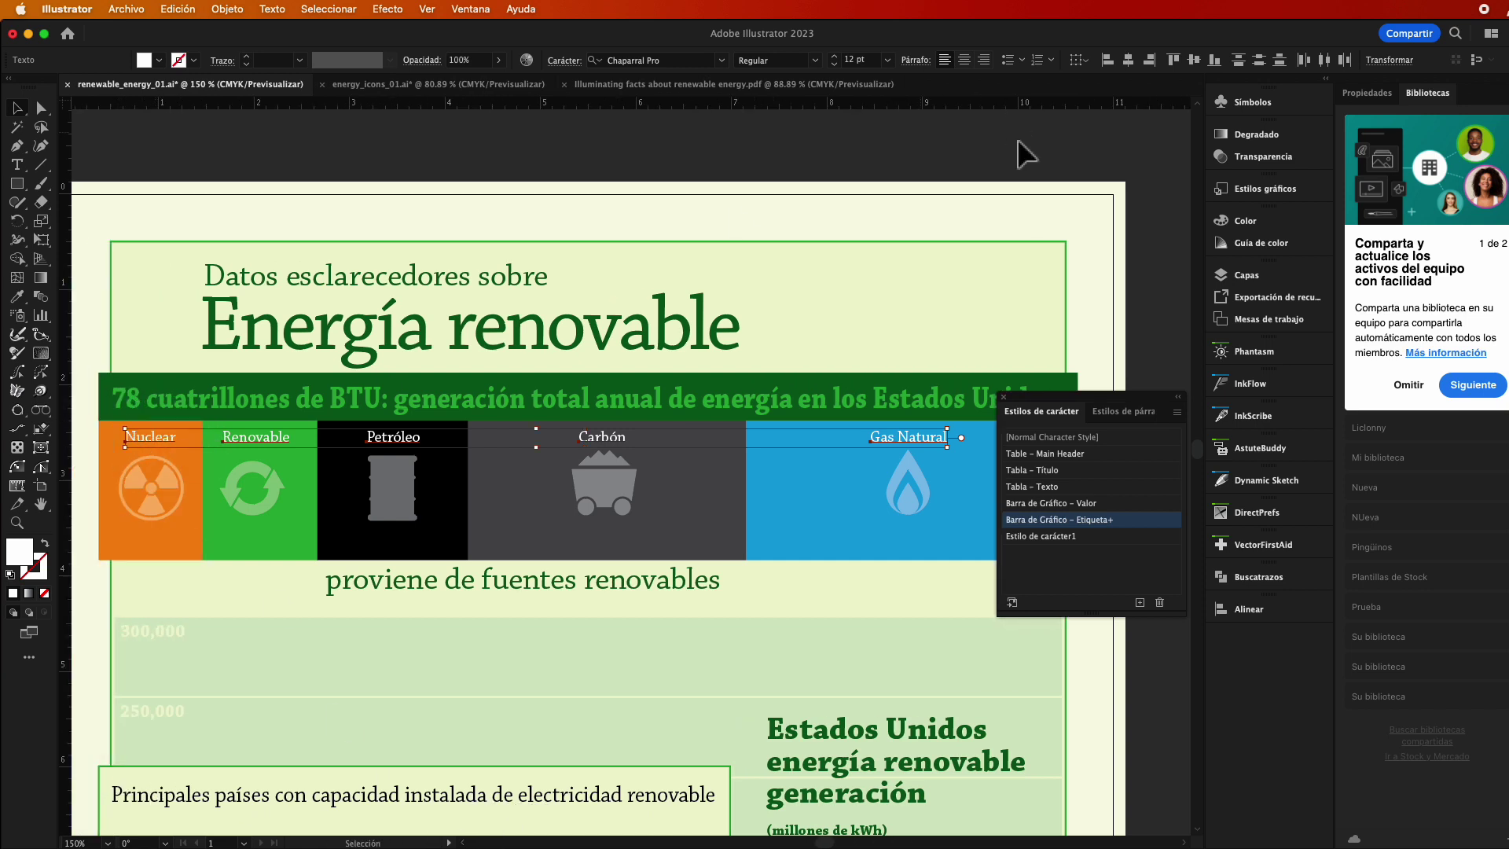
{"action": "left_click", "coordinate": [965, 60]}
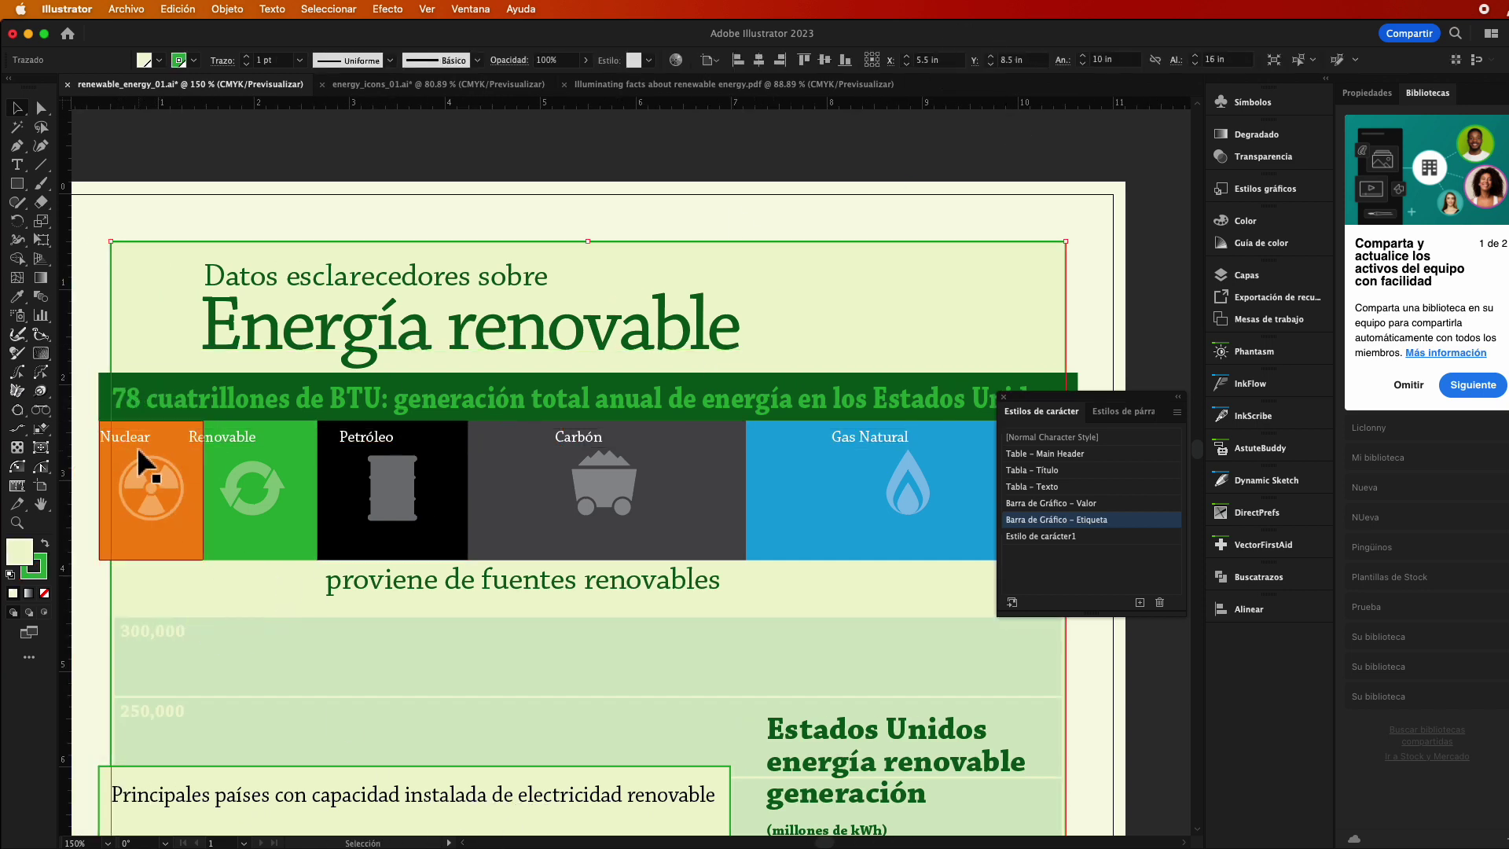
Centre the Renovable, Petróleo, Carbón and Gas Natural labels within their coloured cells
{"action": "left_click_drag", "start_coordinate": [135, 446], "coordinate": [260, 440]}
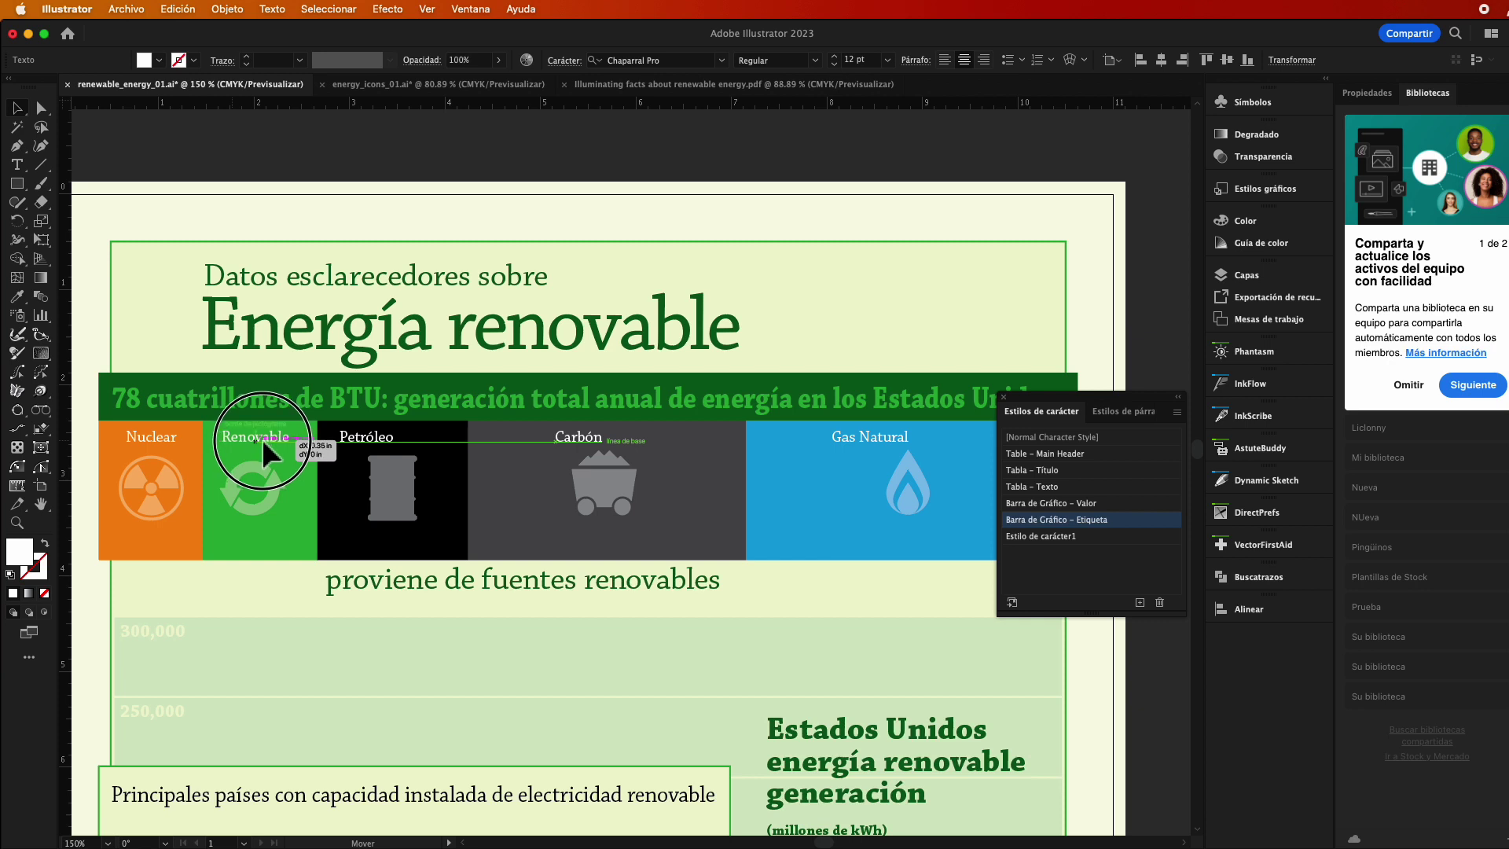
{"action": "left_click_drag", "start_coordinate": [262, 442], "coordinate": [390, 443]}
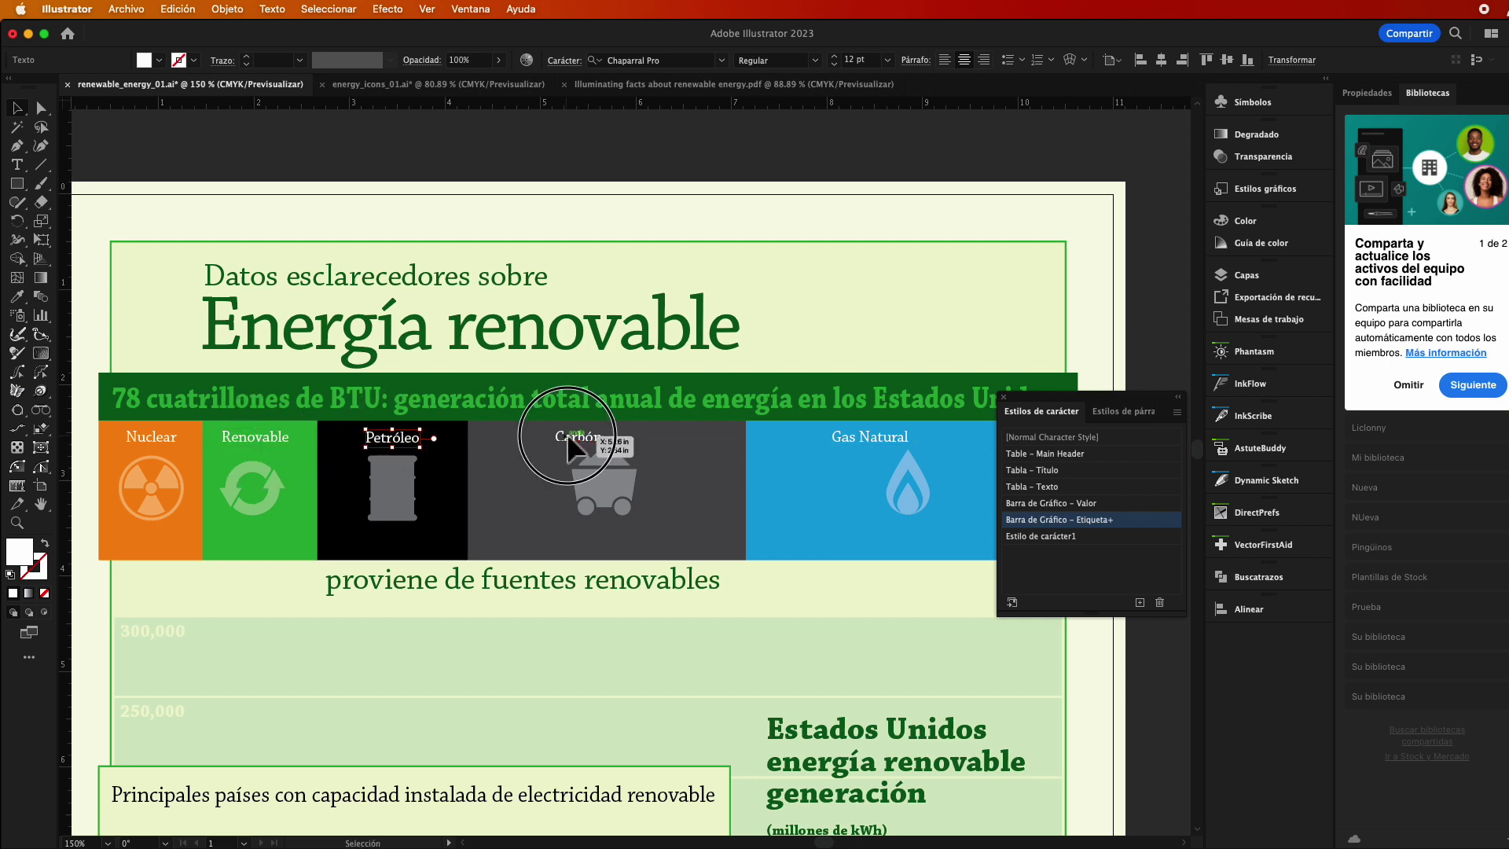
{"action": "left_click_drag", "start_coordinate": [565, 440], "coordinate": [594, 432]}
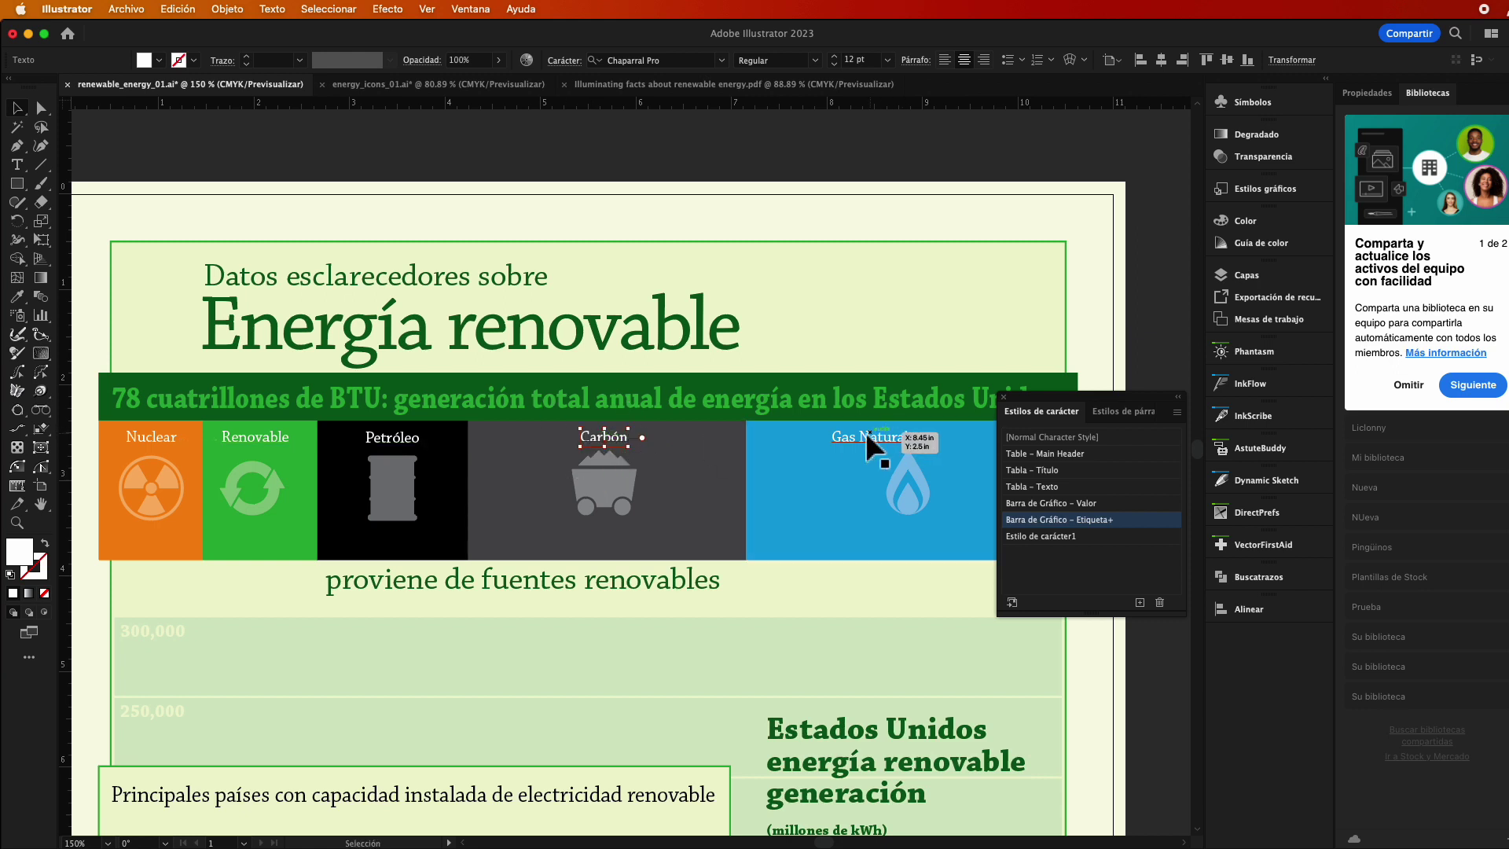
{"action": "left_click_drag", "start_coordinate": [865, 432], "coordinate": [905, 434]}
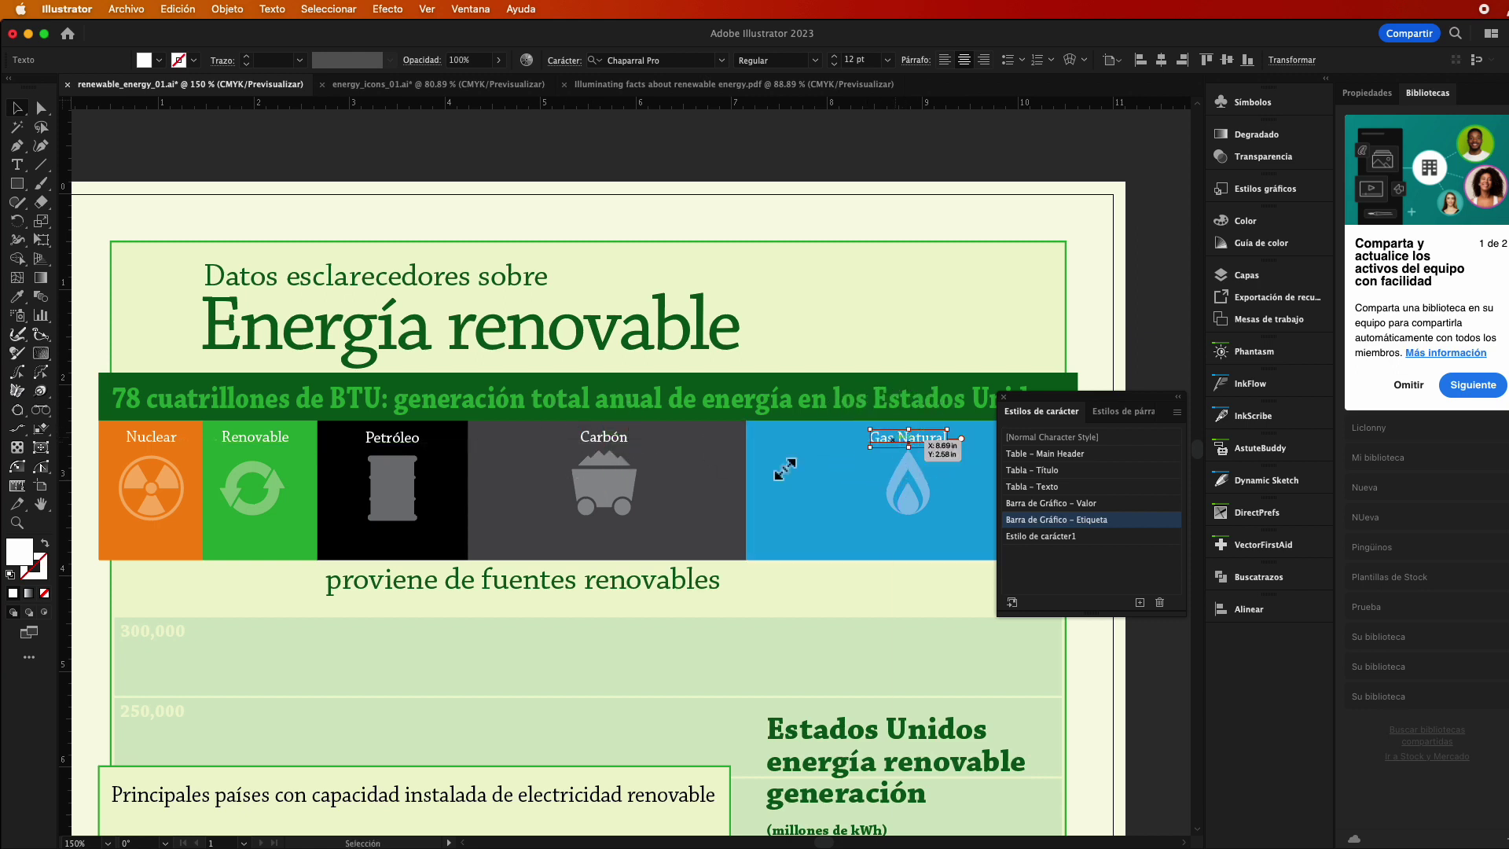
Select all five labels and Alt-drag a copy of the row to the cells' bottom
{"action": "left_click", "coordinate": [603, 437], "text": "shift"}
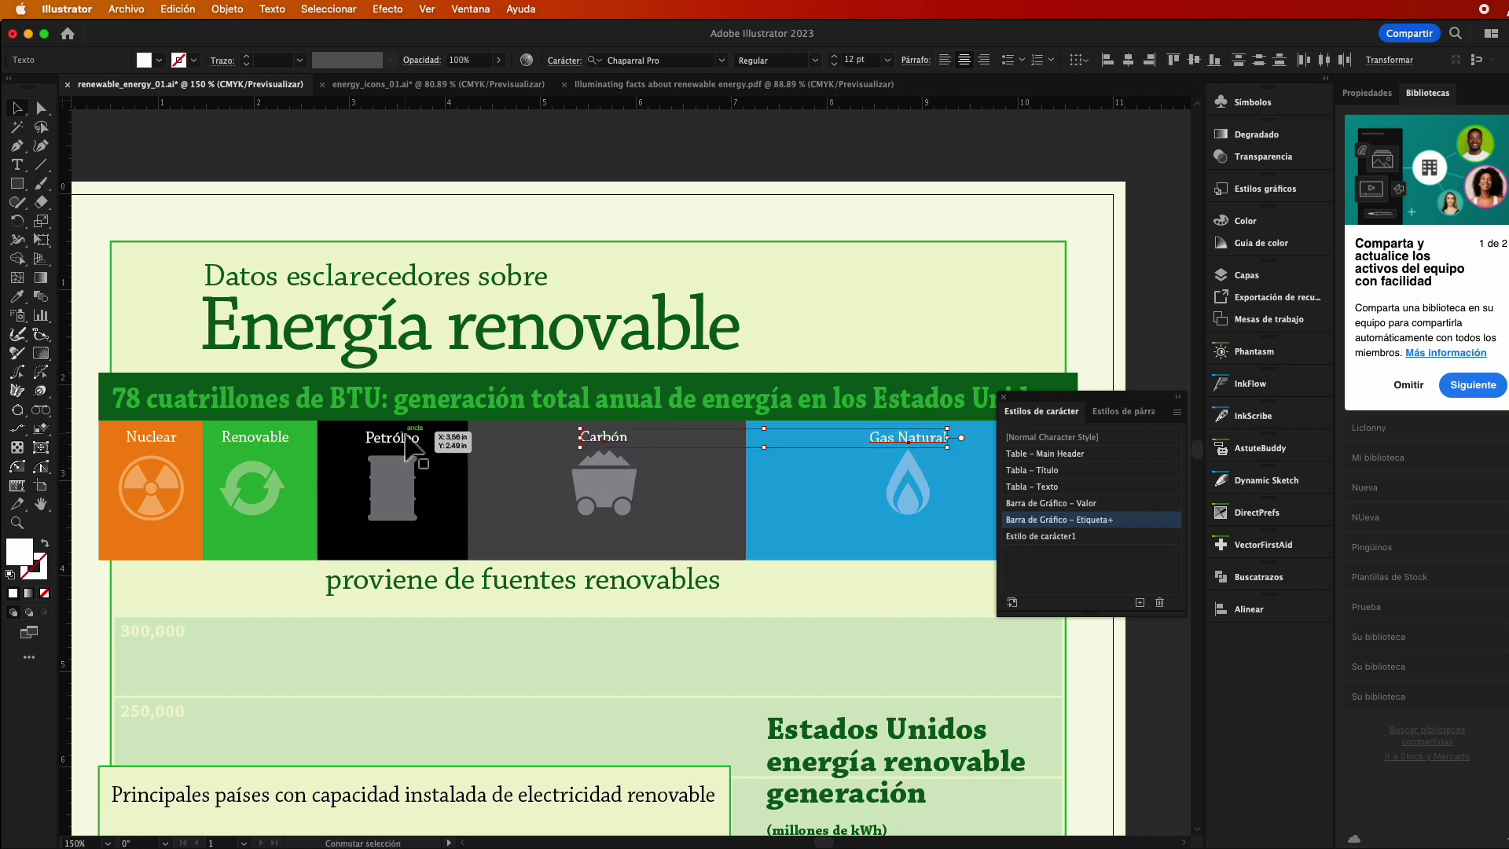
{"action": "left_click", "coordinate": [392, 437], "text": "shift"}
{"action": "left_click", "coordinate": [258, 437], "text": "shift"}
{"action": "left_click", "coordinate": [164, 433], "text": "shift"}
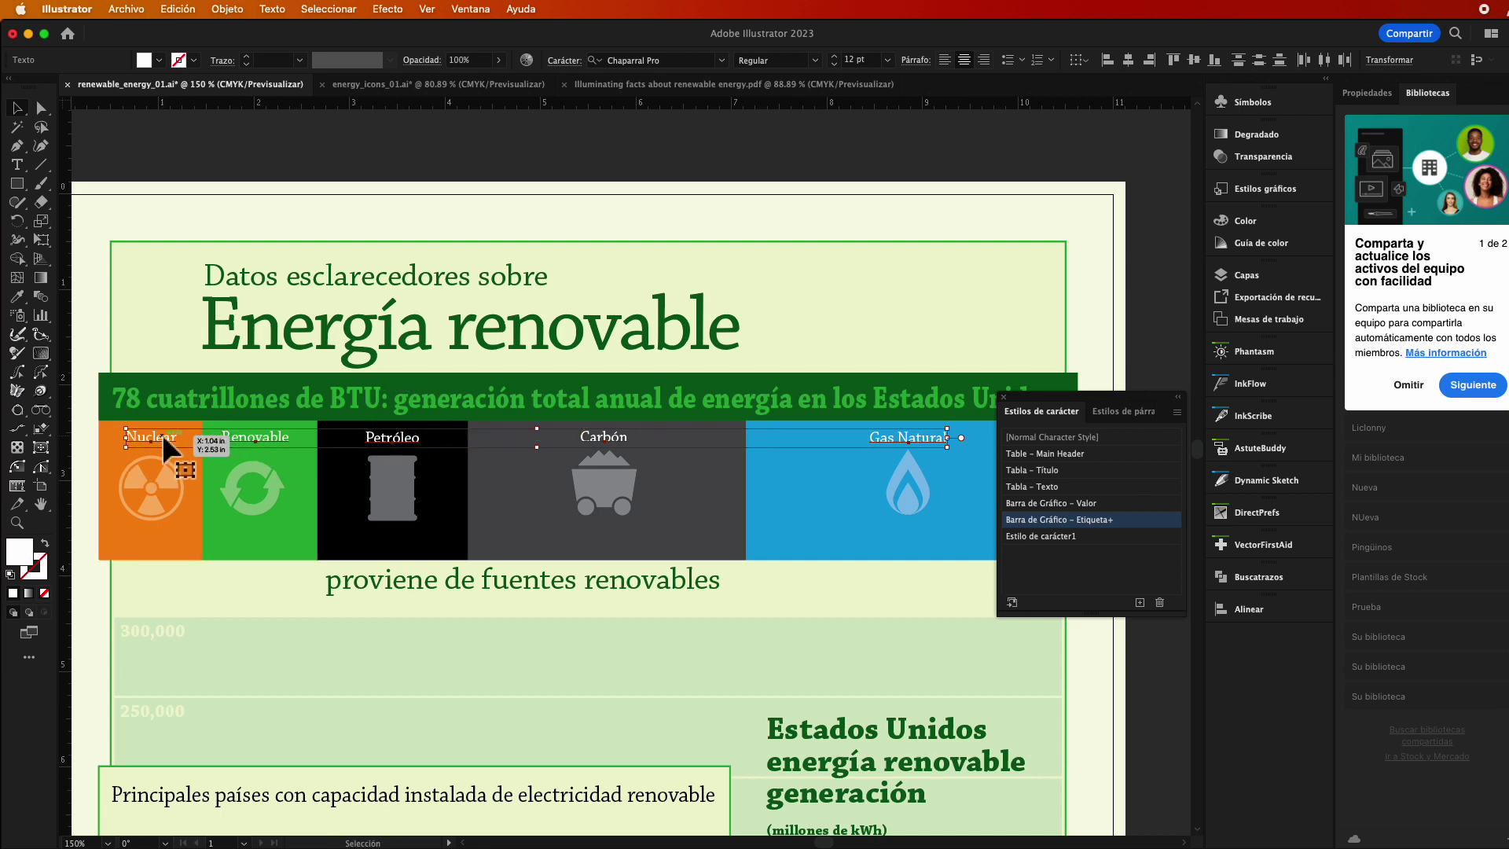
{"action": "left_click_drag", "start_coordinate": [163, 434], "coordinate": [165, 550]}
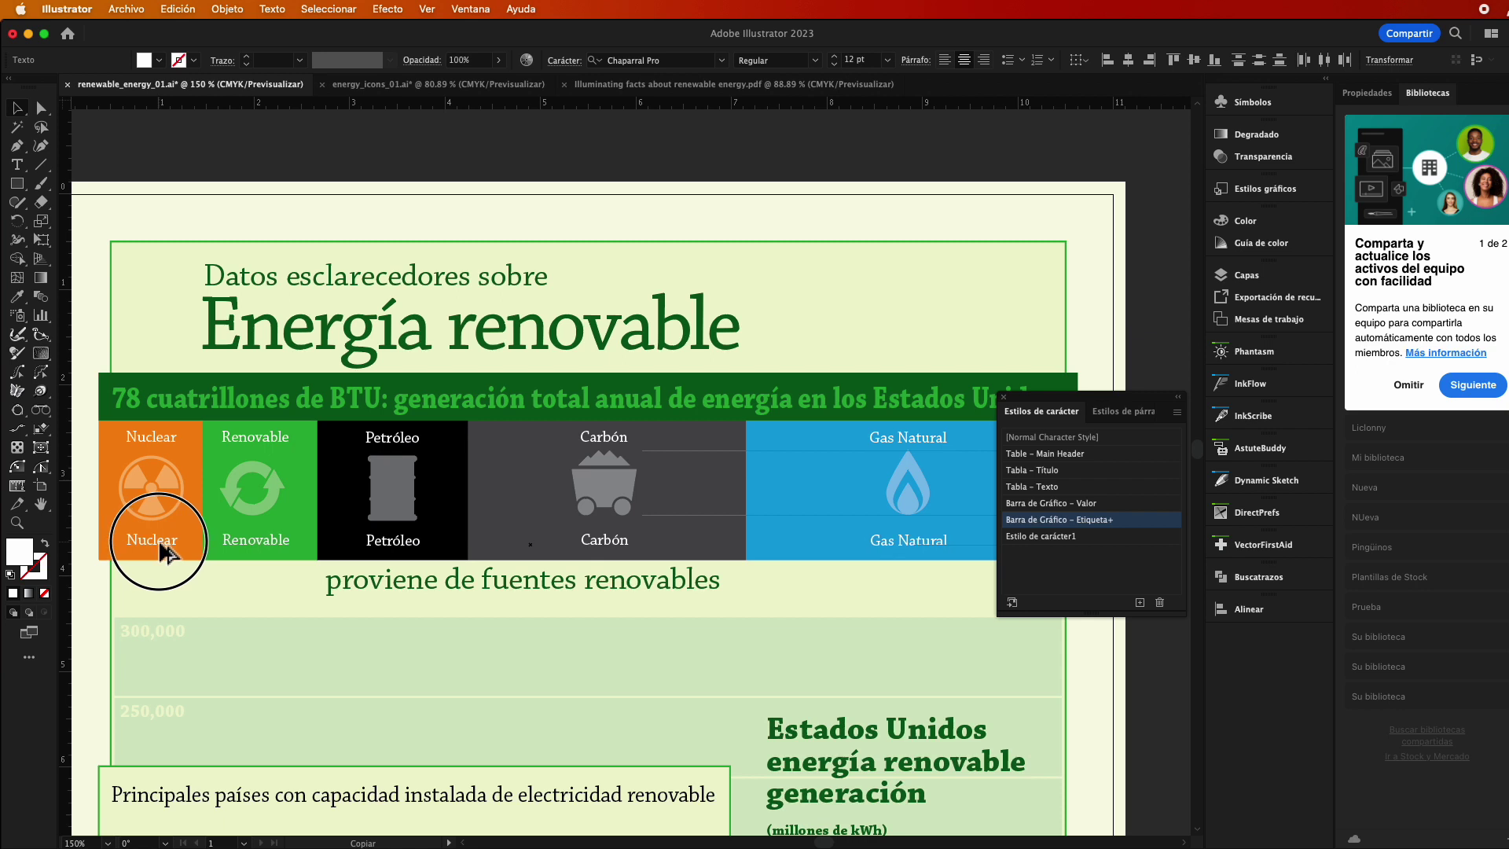
Nudge the copied bottom label row into place and compare with the English reference
{"action": "key", "text": "Left"}
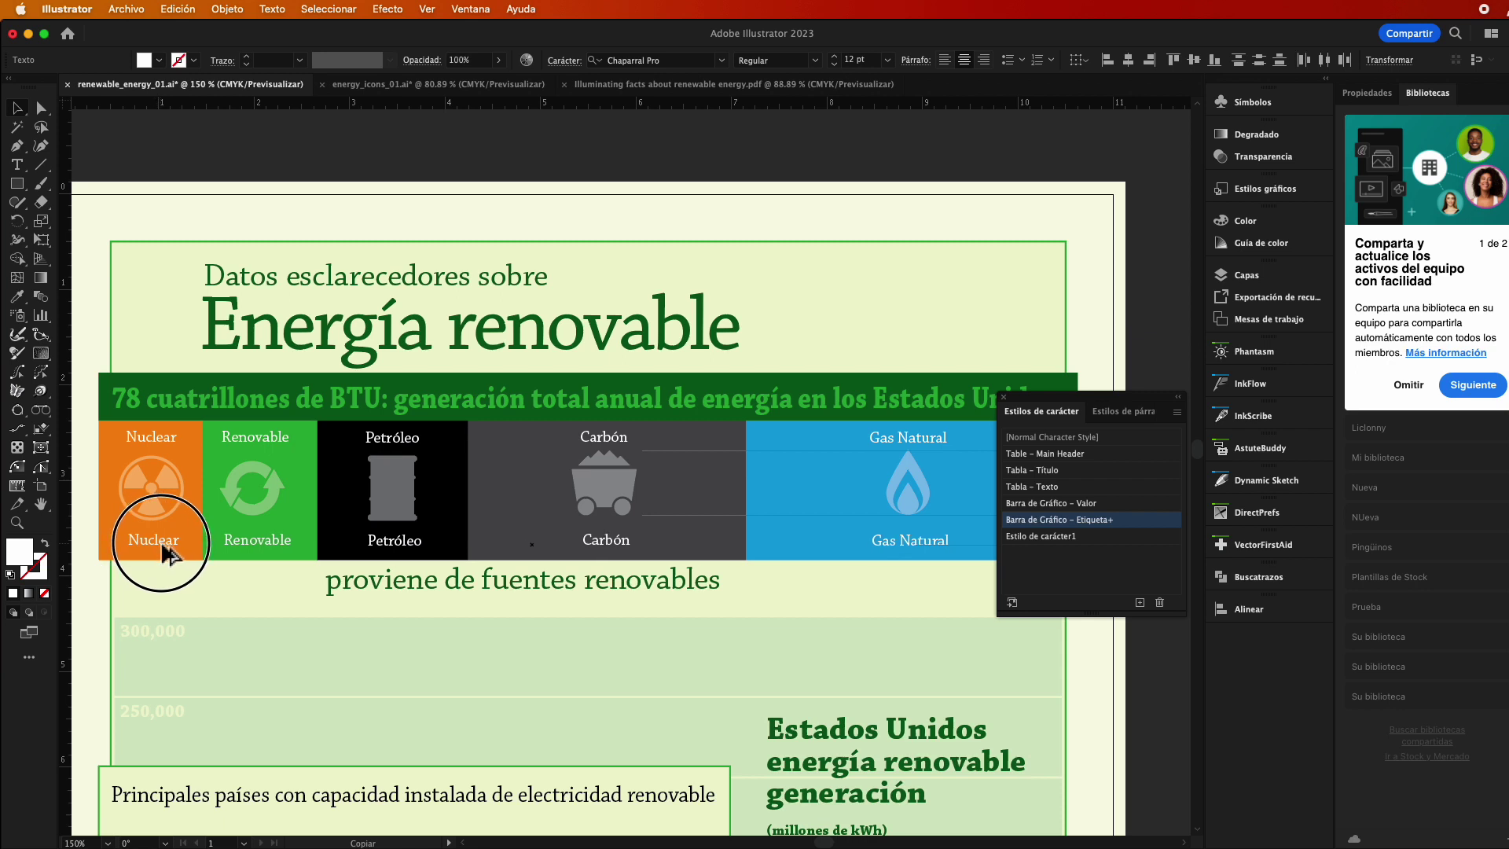
{"action": "left_click_drag", "start_coordinate": [161, 554], "coordinate": [167, 554]}
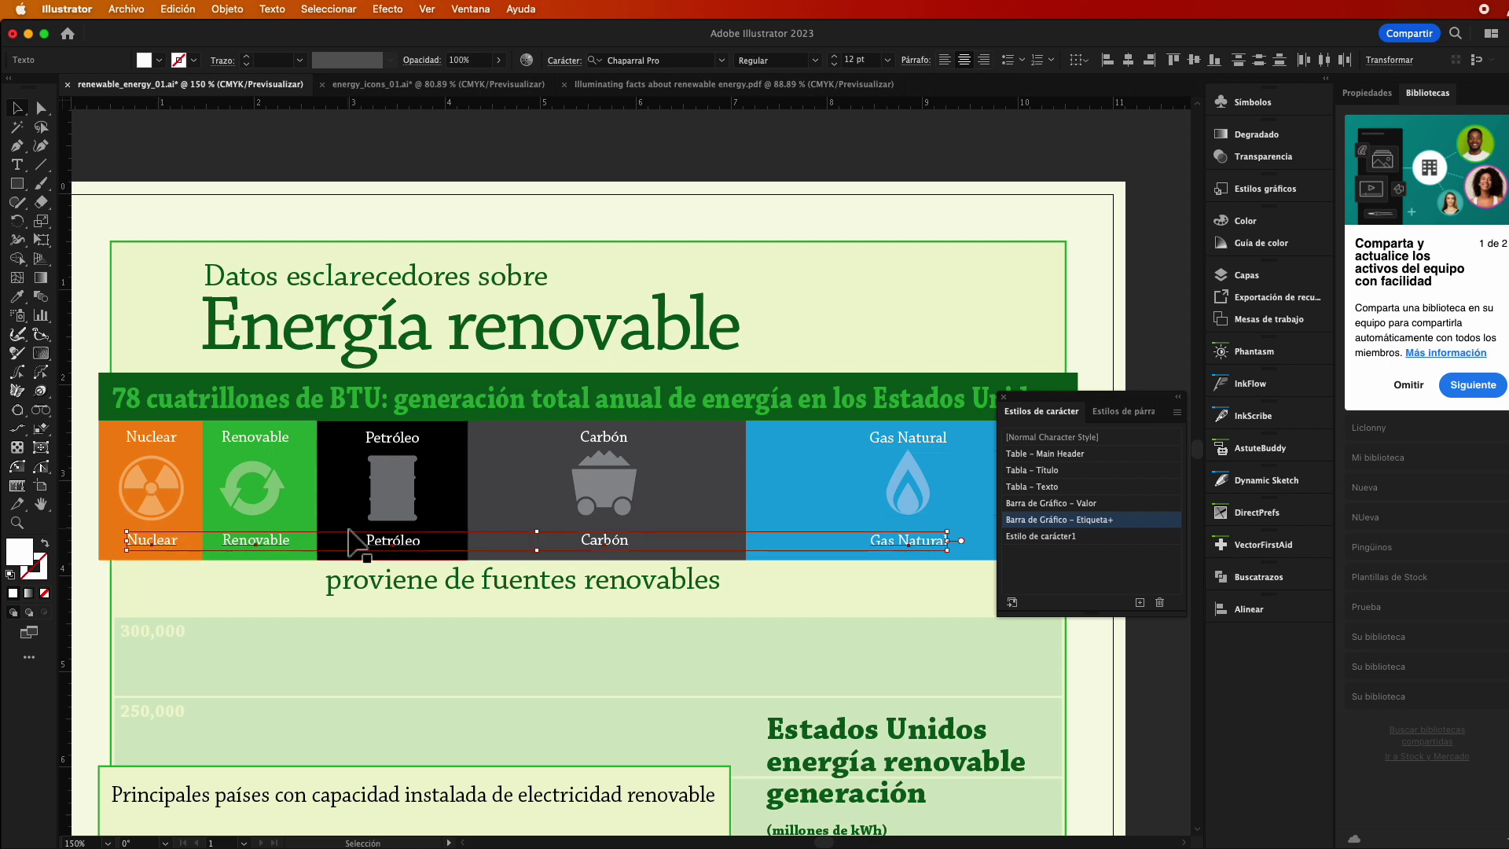
{"action": "left_click", "coordinate": [629, 85]}
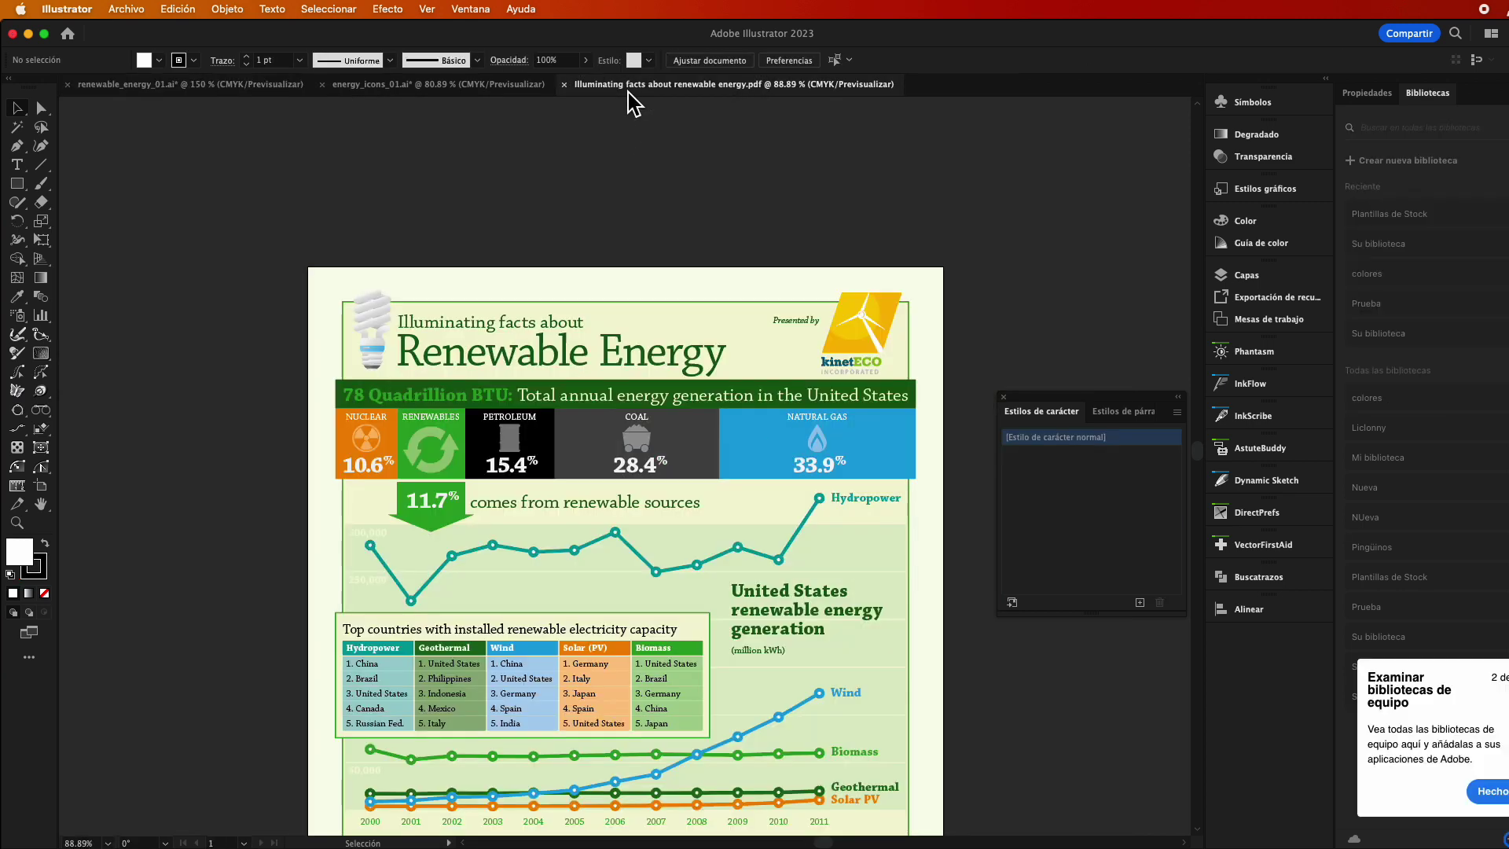
{"action": "left_click", "coordinate": [152, 84]}
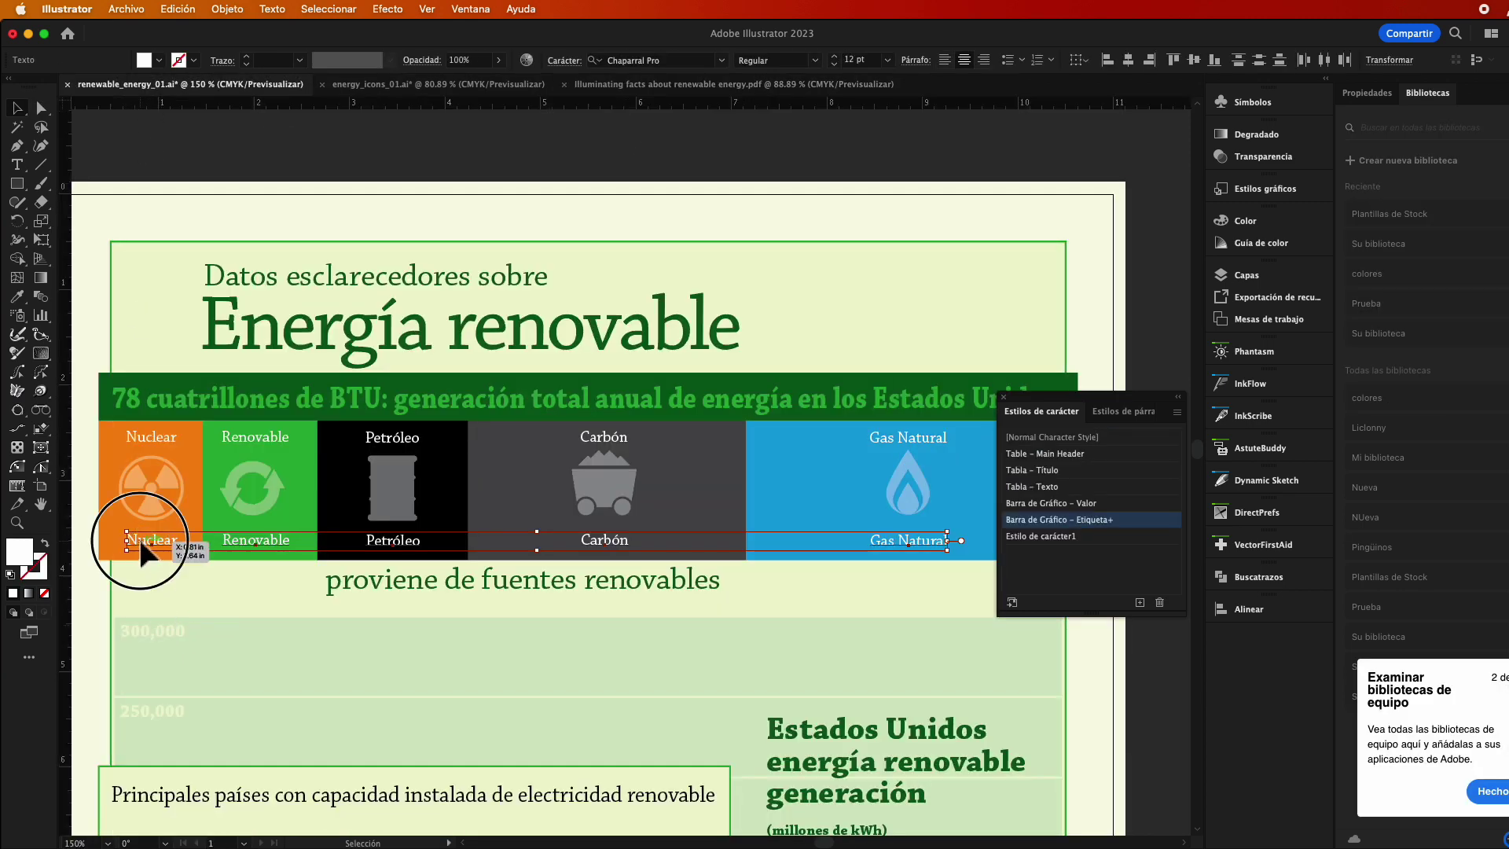
Change the lower Nuclear label to 10.6% with a superscript percent sign, and copy it
{"action": "double_click", "coordinate": [141, 543]}
{"action": "type", "text": "10."}
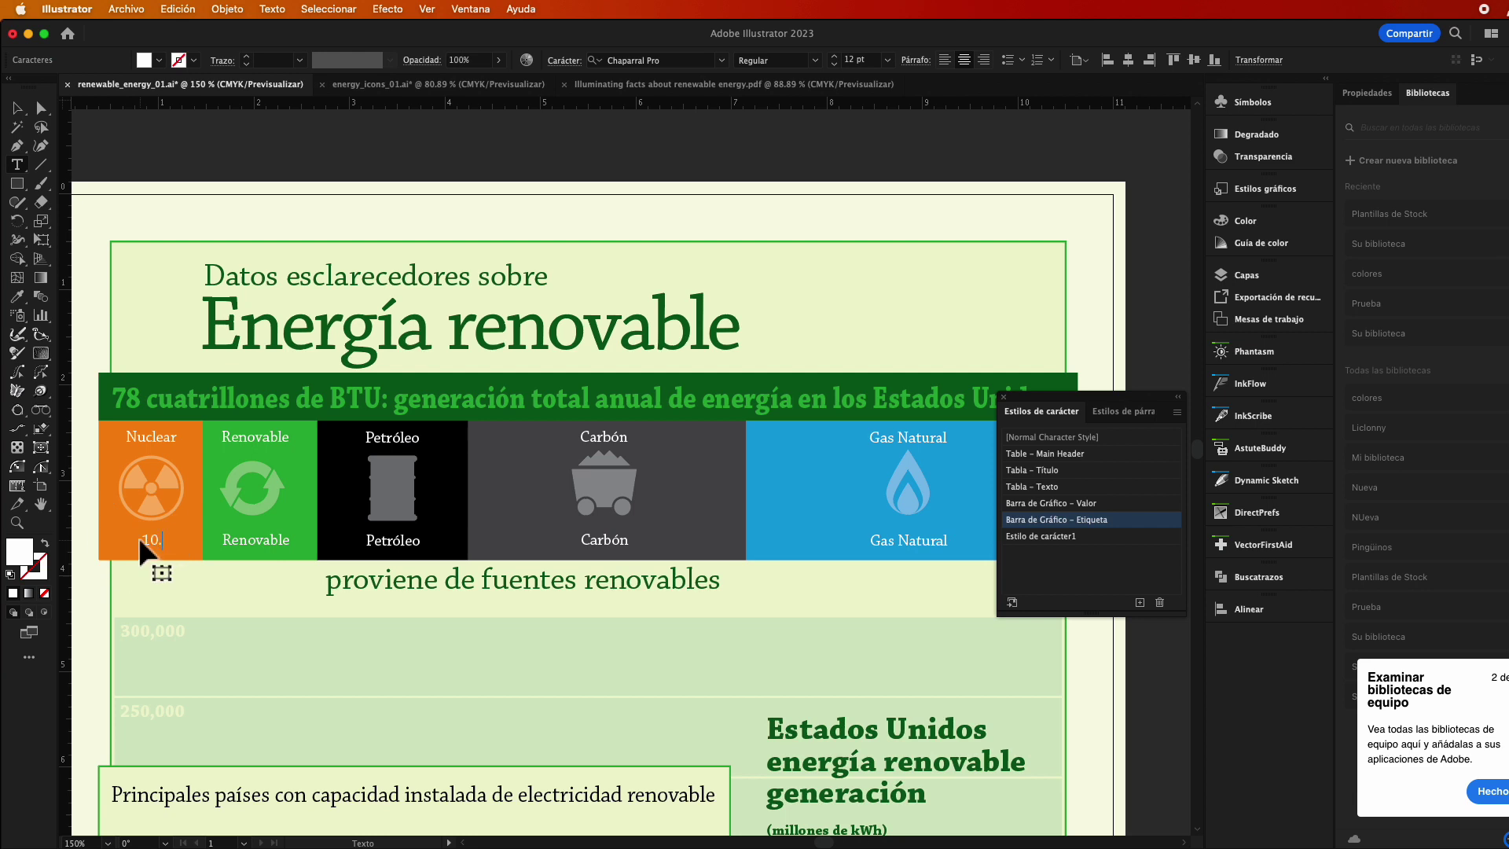
{"action": "type", "text": "6%"}
{"action": "left_click_drag", "start_coordinate": [173, 543], "coordinate": [160, 542]}
{"action": "left_click", "coordinate": [563, 62]}
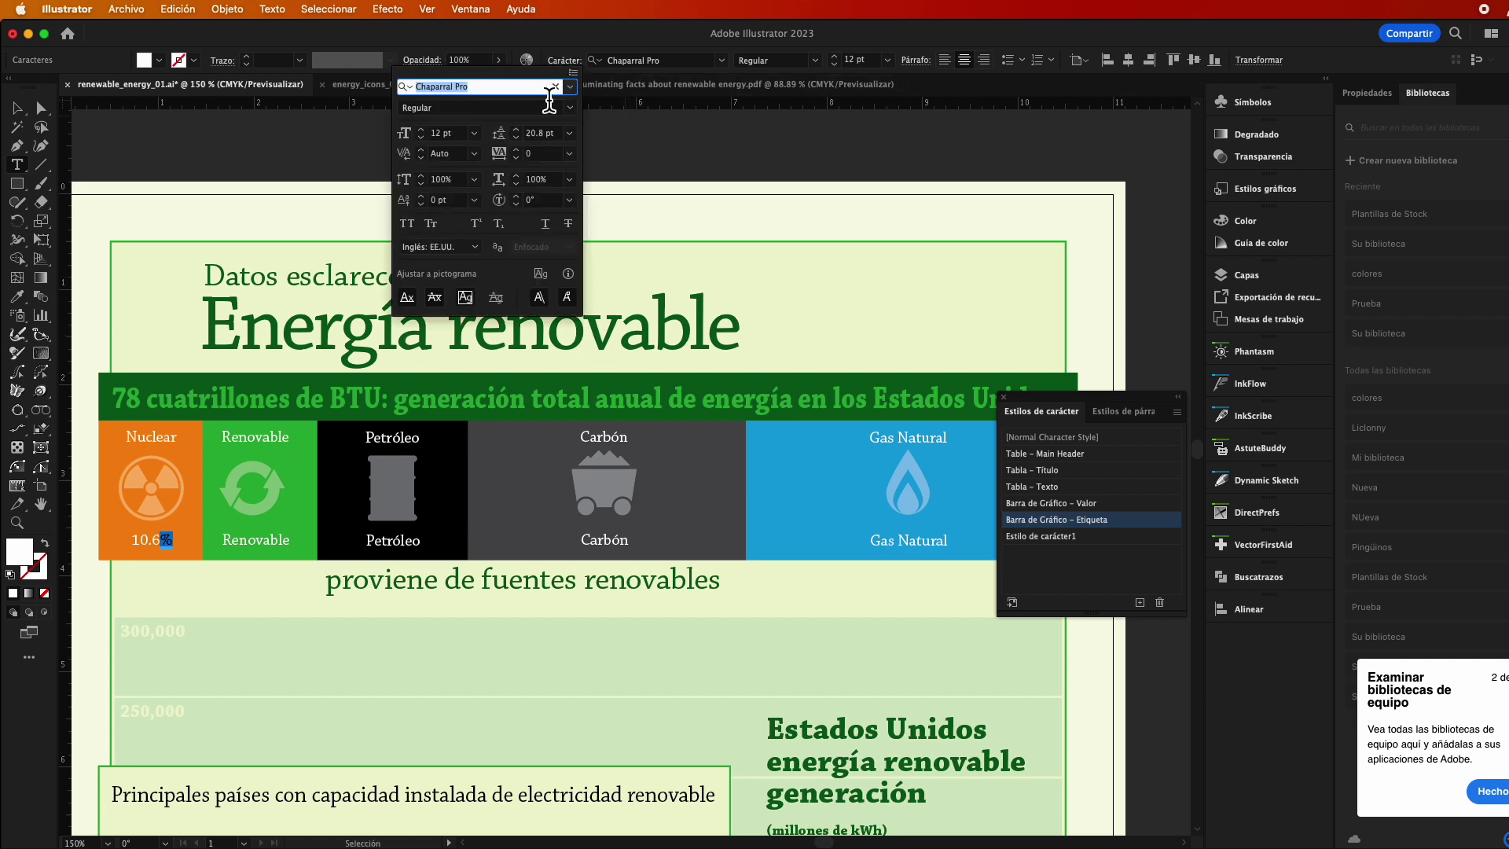
{"action": "left_click", "coordinate": [476, 224]}
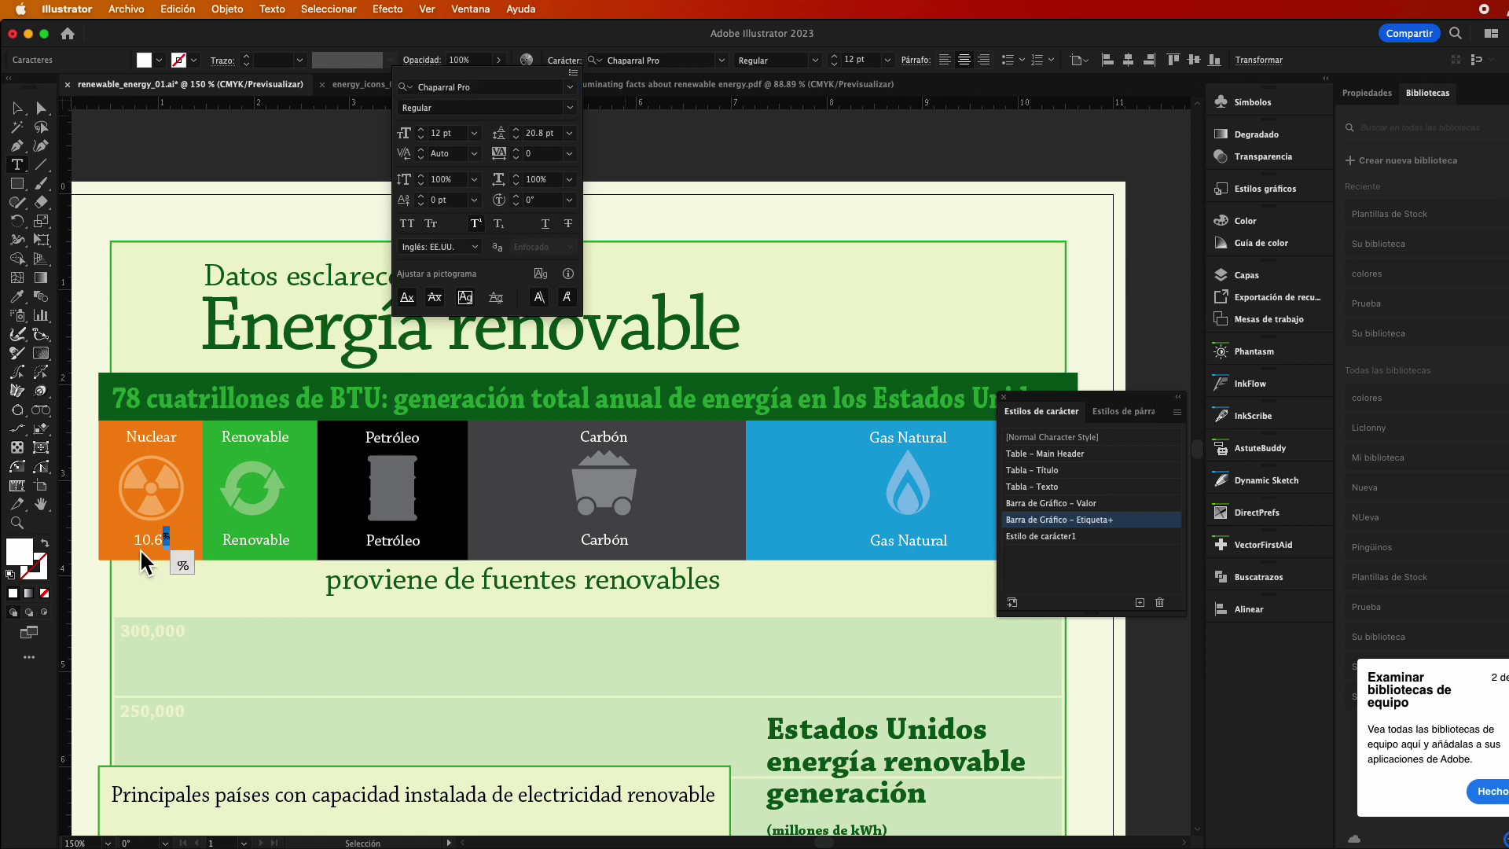
{"action": "key", "text": "Escape"}
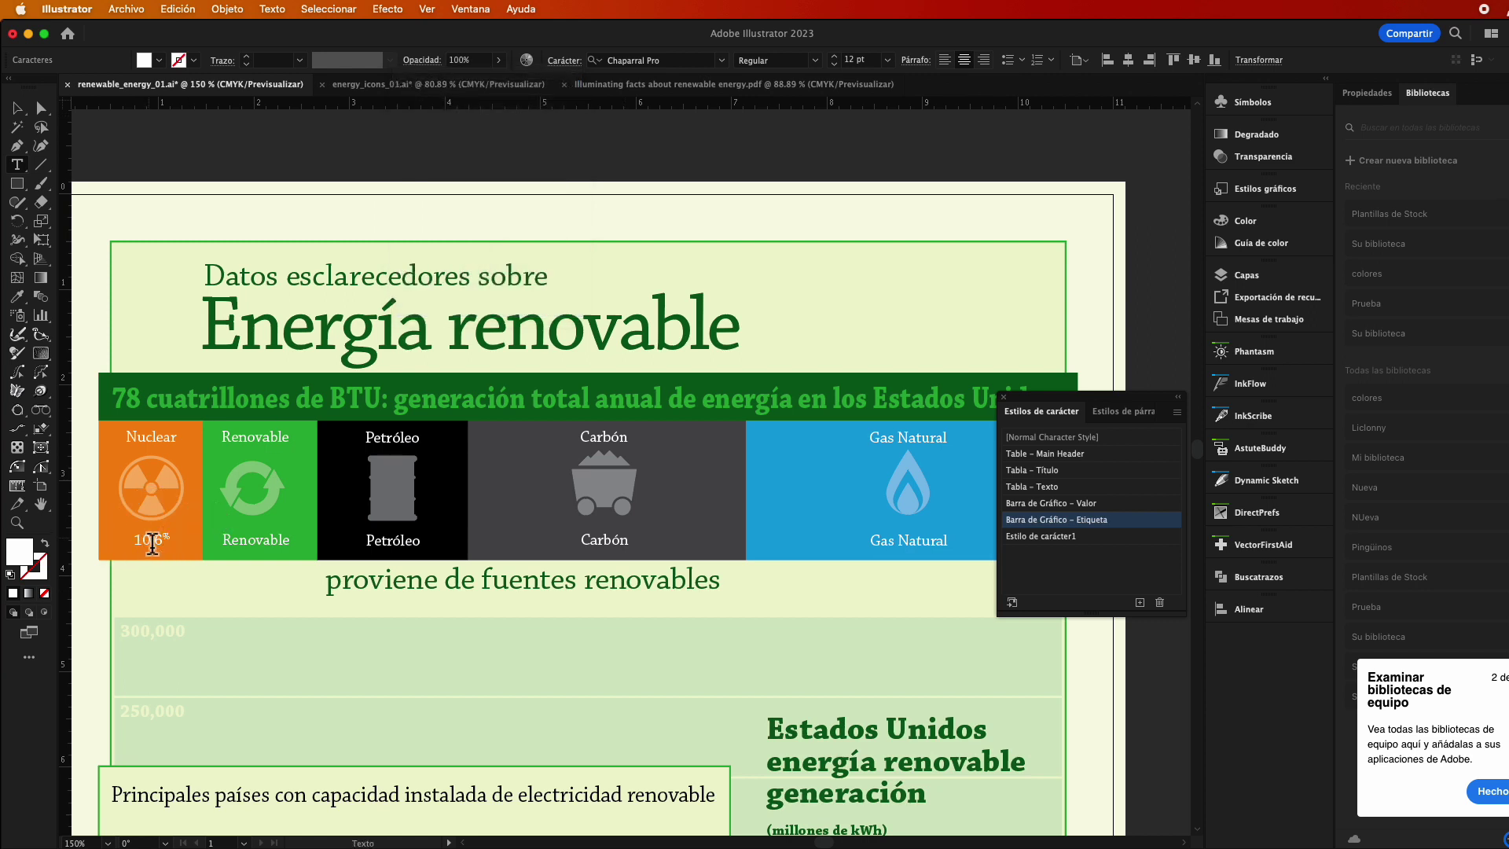
{"action": "key", "text": "Escape"}
Paste 10.6% over the lower Renovable label and check the English reference
{"action": "double_click", "coordinate": [258, 548]}
{"action": "key", "text": "cmd+v"}
{"action": "left_click", "coordinate": [643, 84]}
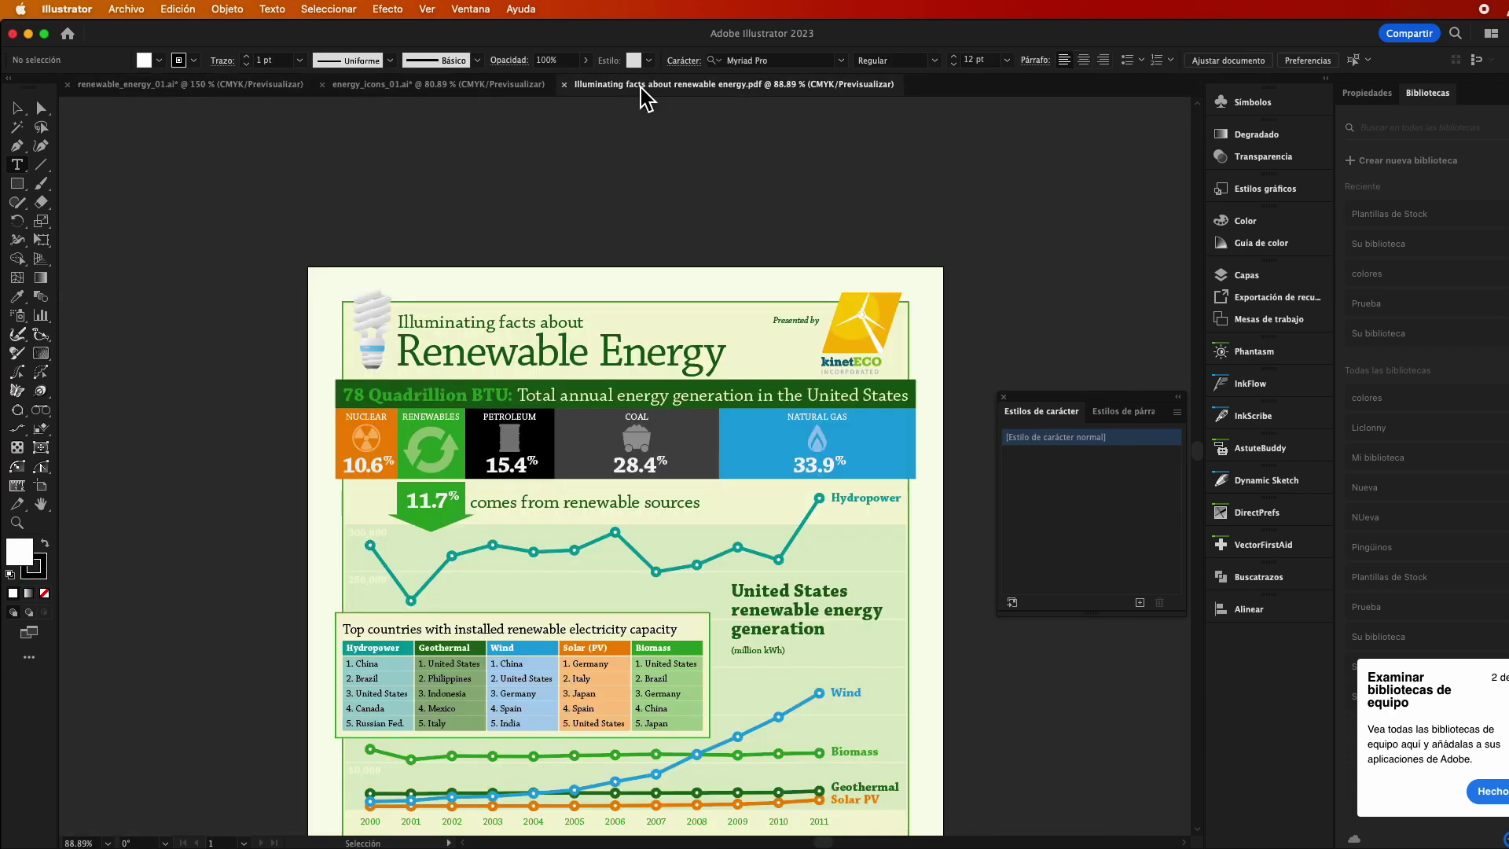
Set the lower Renovable value to 11.7% and copy it
{"action": "left_click", "coordinate": [206, 100]}
{"action": "left_click", "coordinate": [270, 548]}
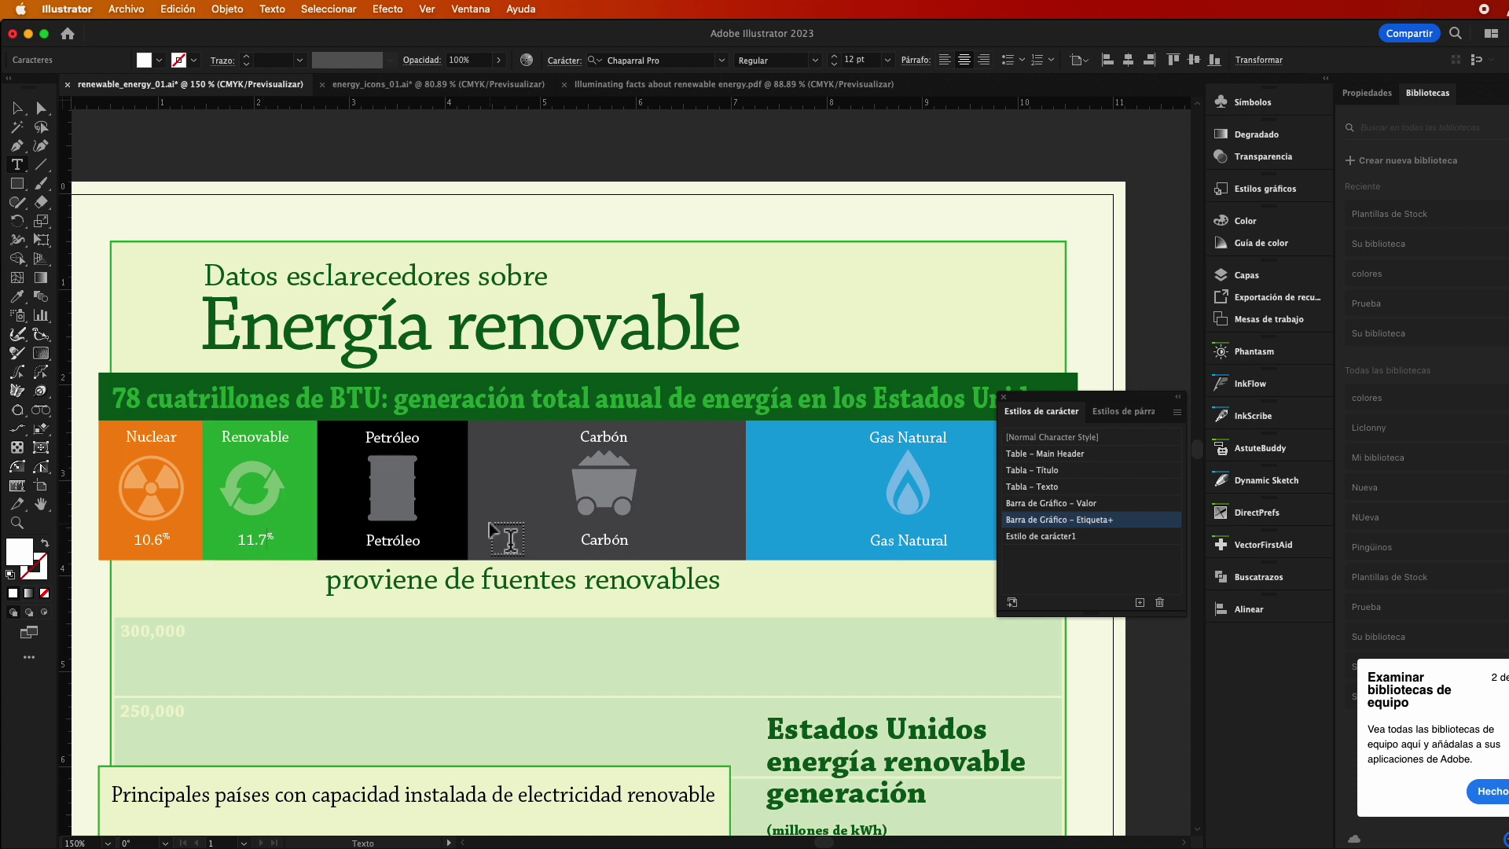
{"action": "key", "text": "Escape"}
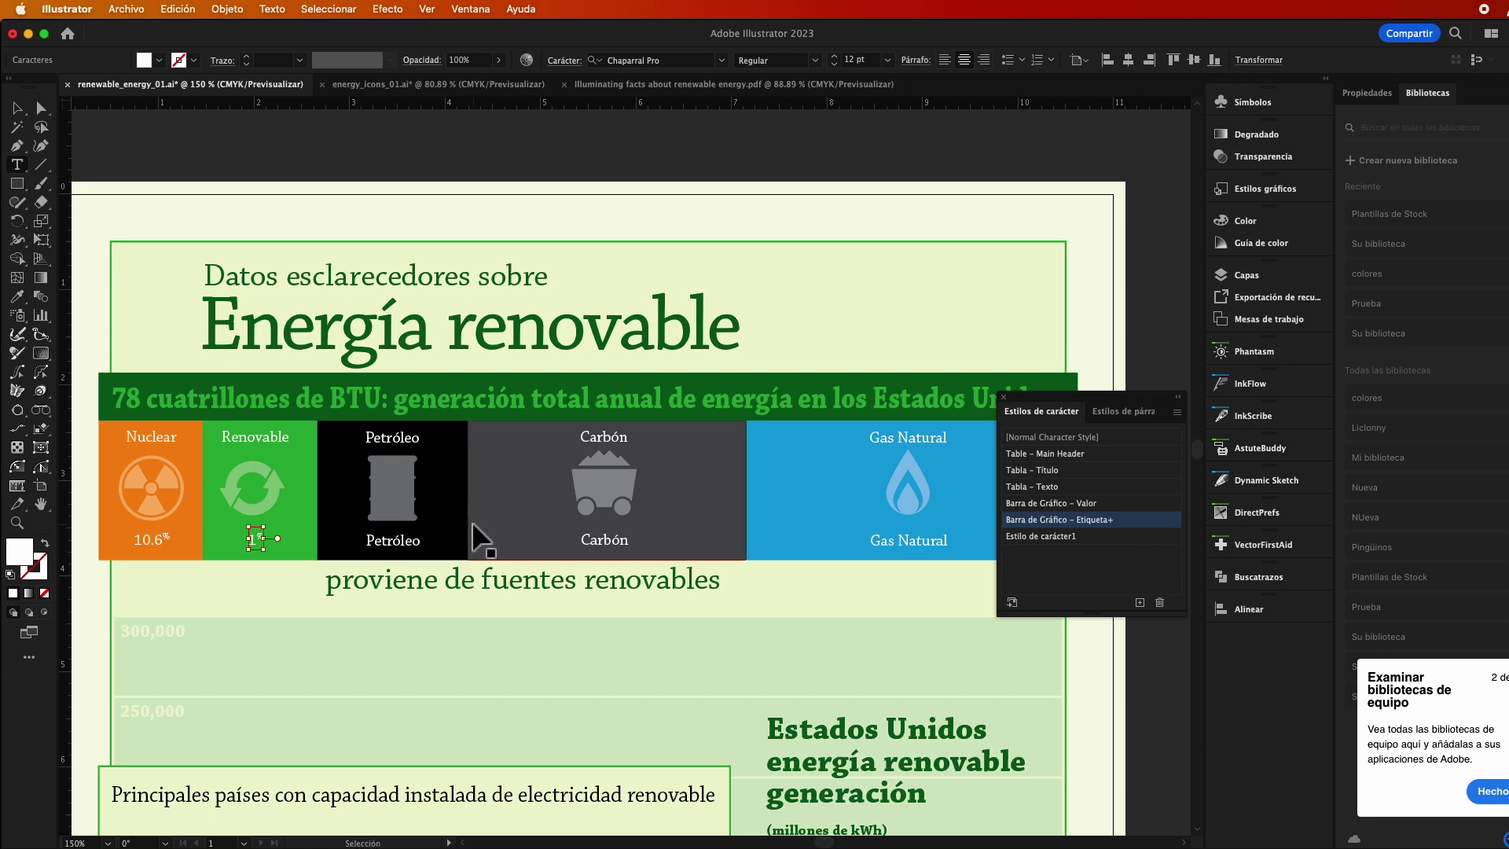
{"action": "key", "text": "ctrl+z"}
{"action": "key", "text": "ctrl+shift+z"}
{"action": "key", "text": "Return"}
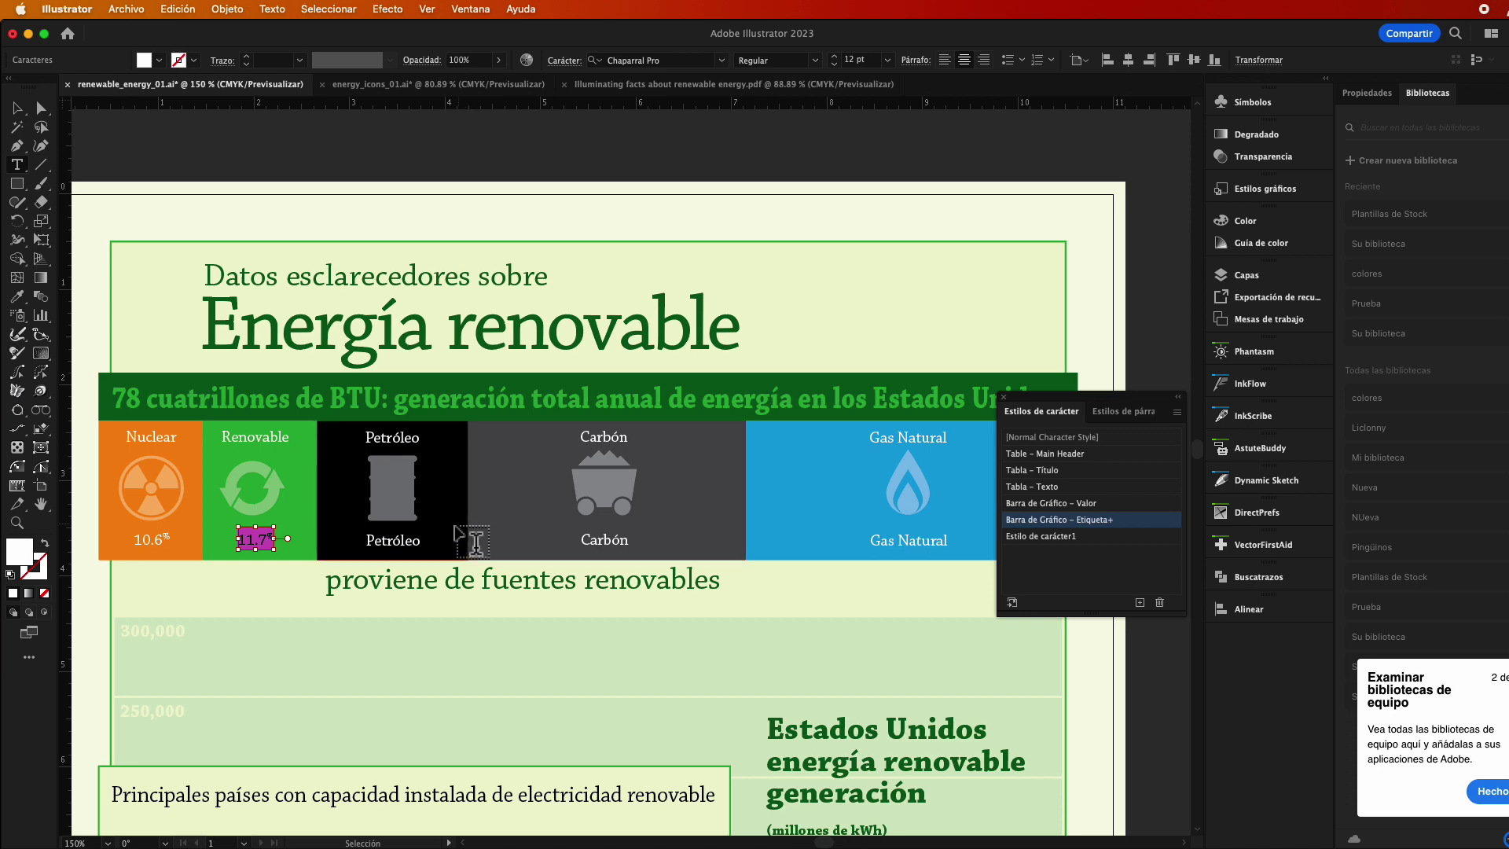
{"action": "key", "text": "ctrl+c"}
Paste the value under Petróleo and correct it to 15.4% against the English reference
{"action": "double_click", "coordinate": [399, 543]}
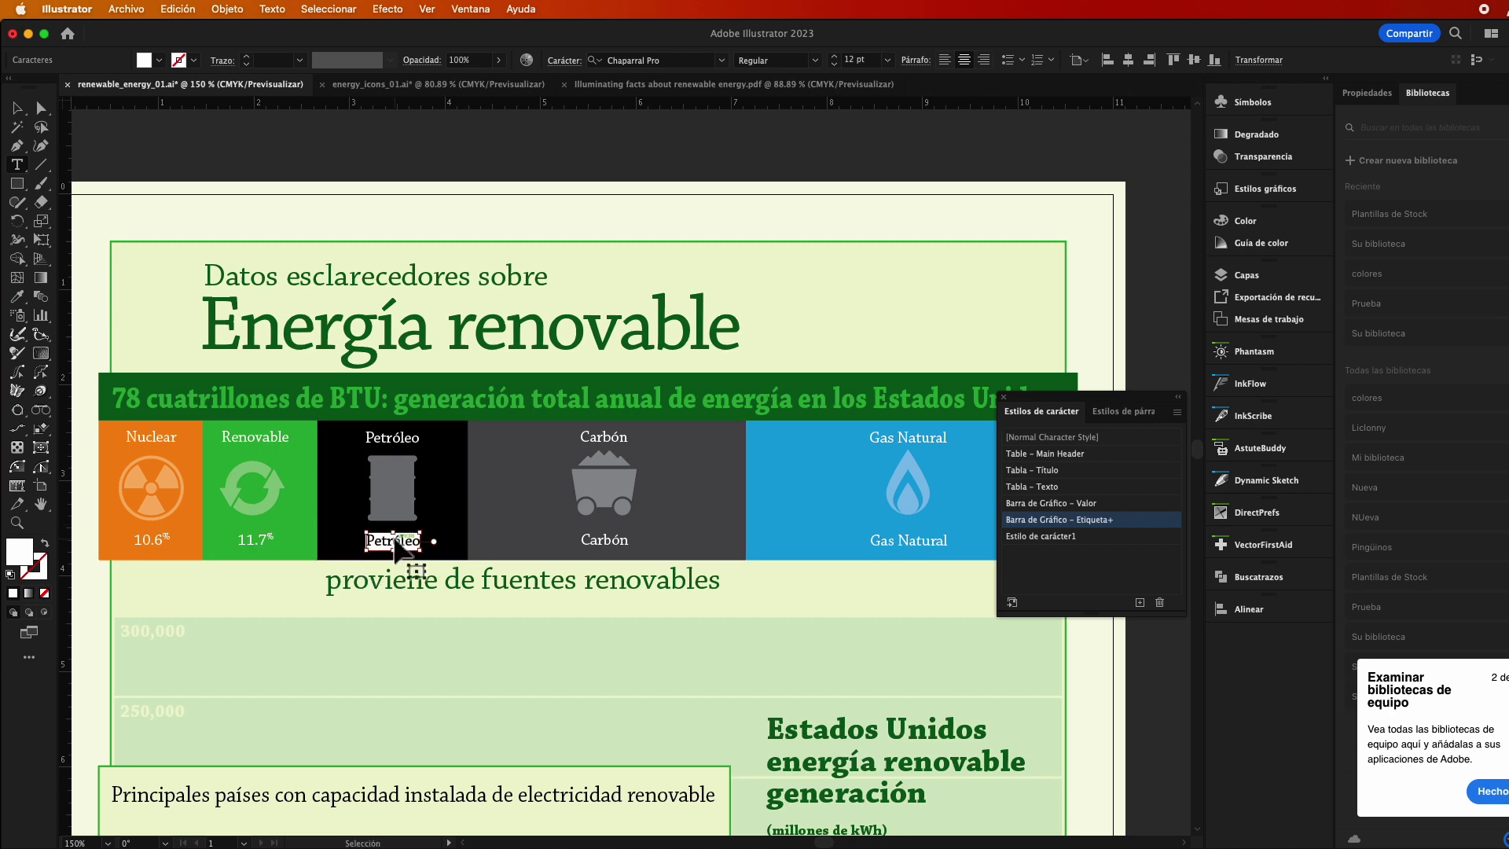
{"action": "key", "text": "ctrl+v"}
{"action": "key", "text": "Escape"}
{"action": "left_click", "coordinate": [659, 92]}
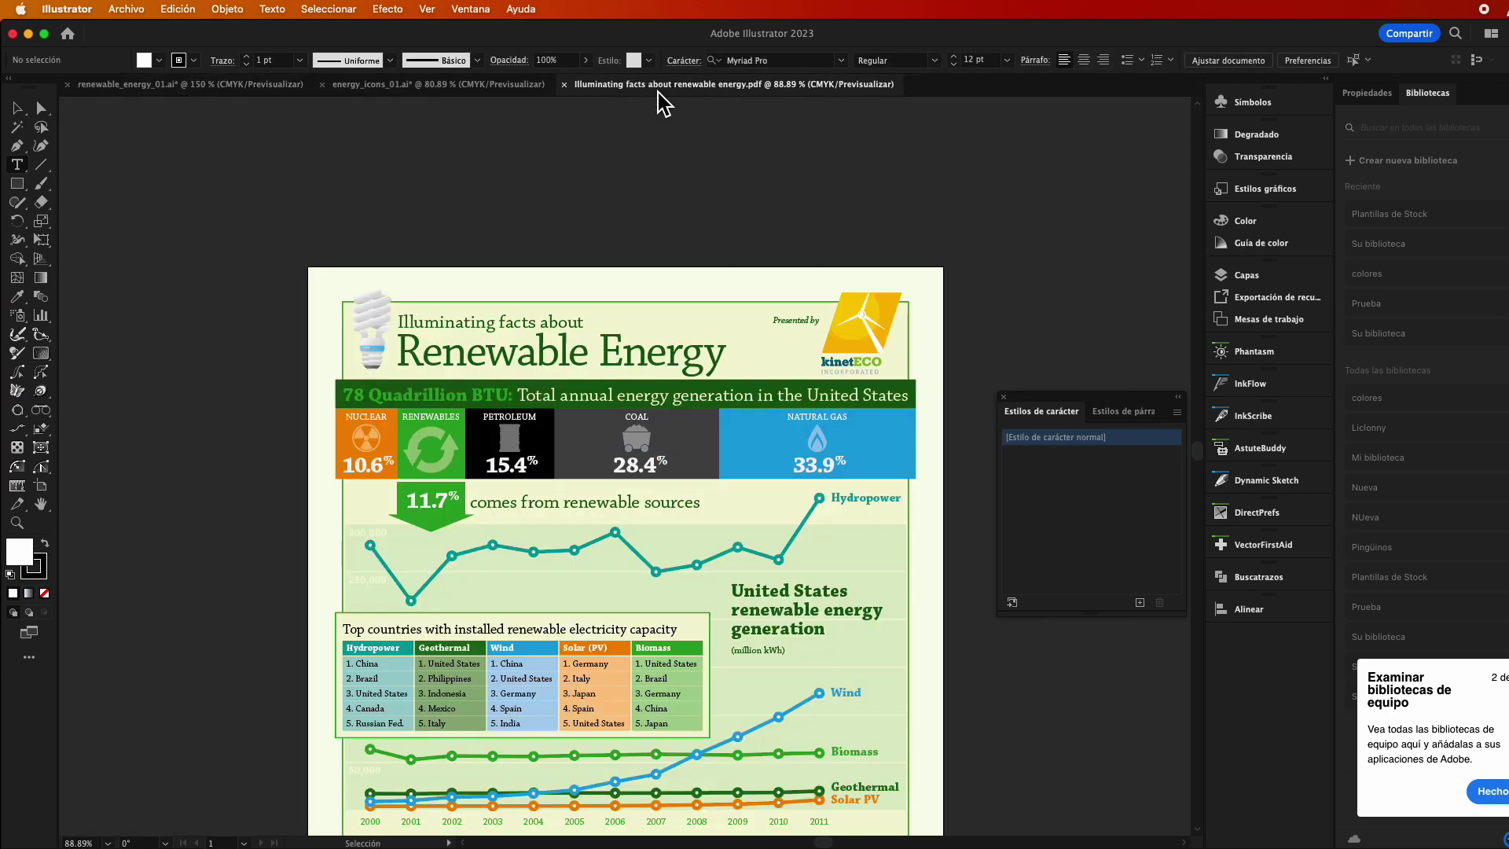
{"action": "left_click", "coordinate": [287, 84]}
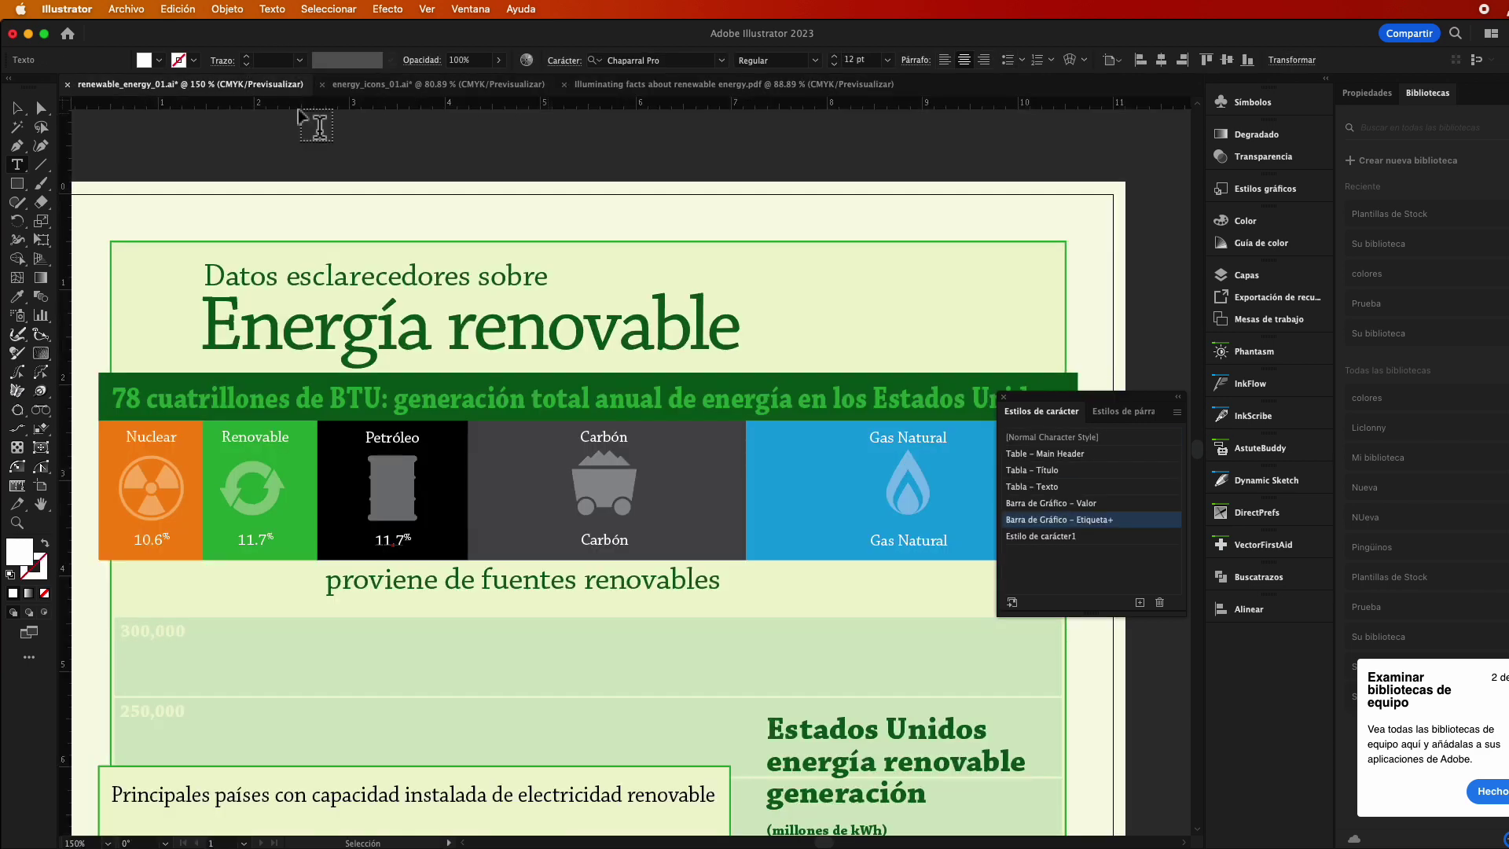
{"action": "left_click", "coordinate": [400, 564]}
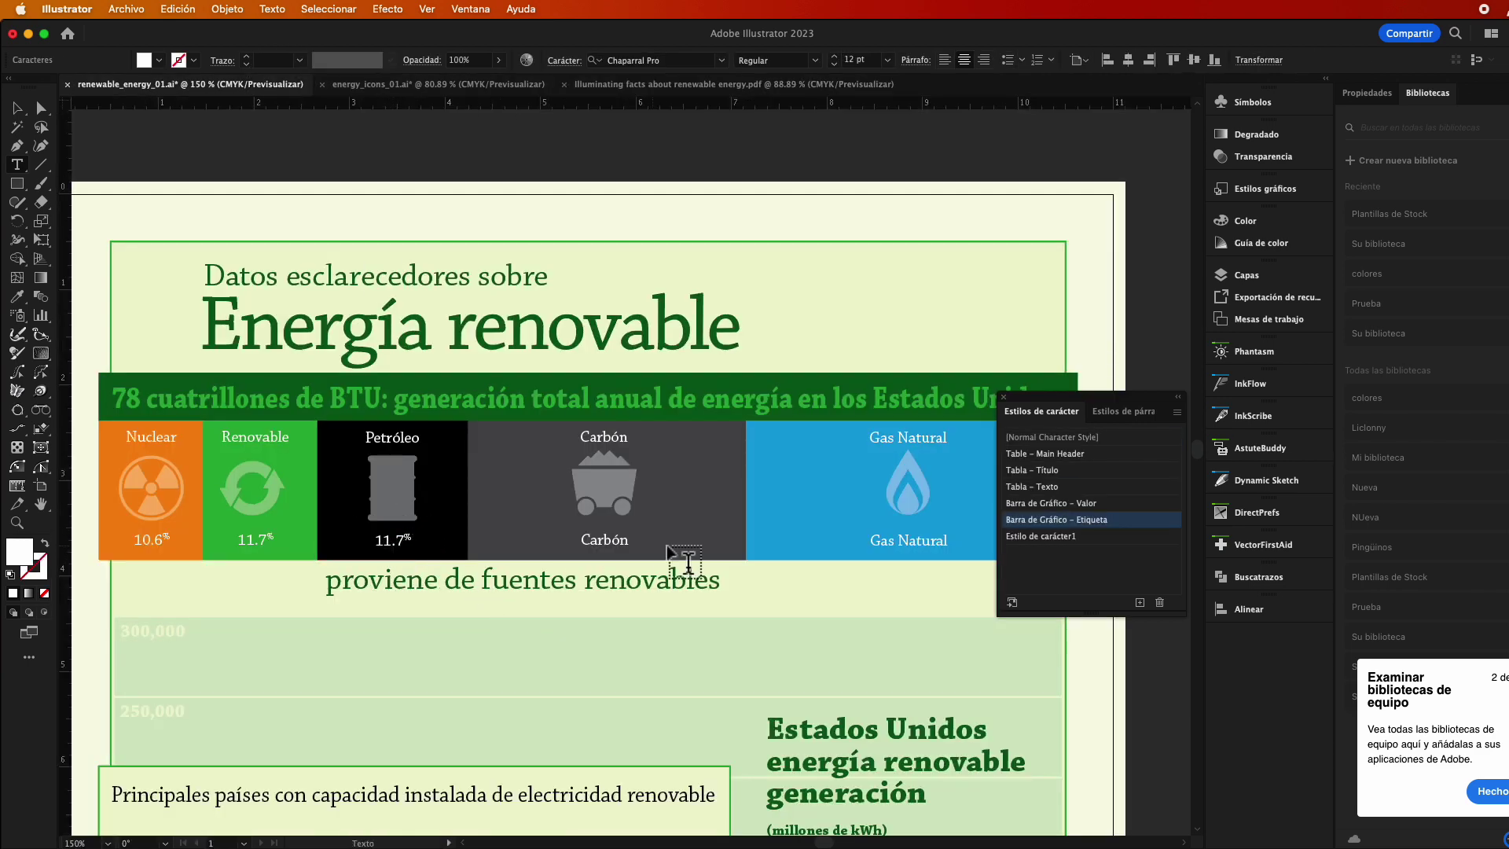
{"action": "key", "text": "Delete"}
{"action": "left_click", "coordinate": [801, 86]}
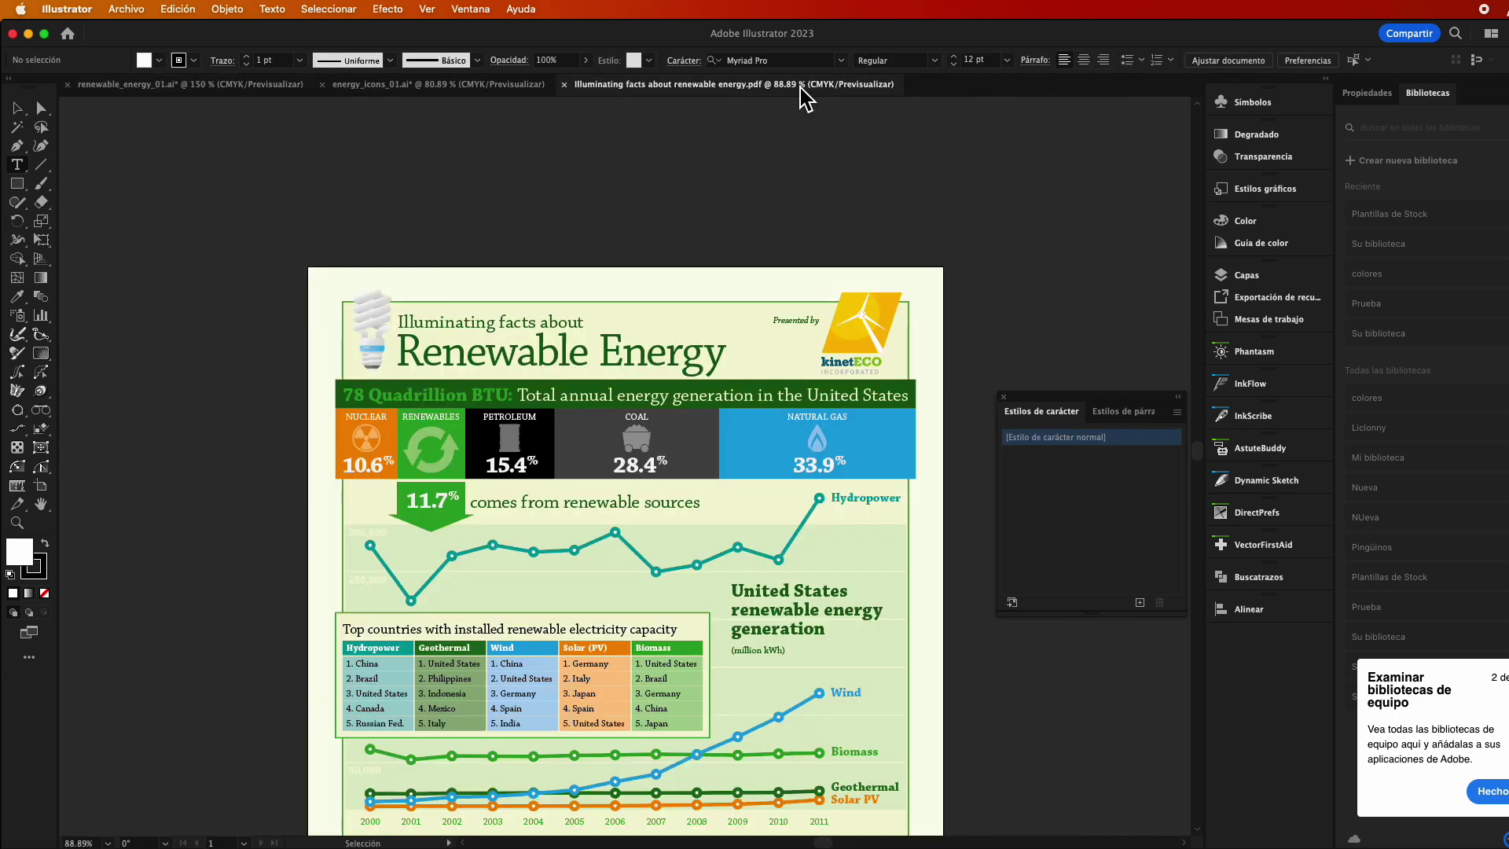
{"action": "left_click", "coordinate": [379, 88]}
{"action": "left_click", "coordinate": [229, 88]}
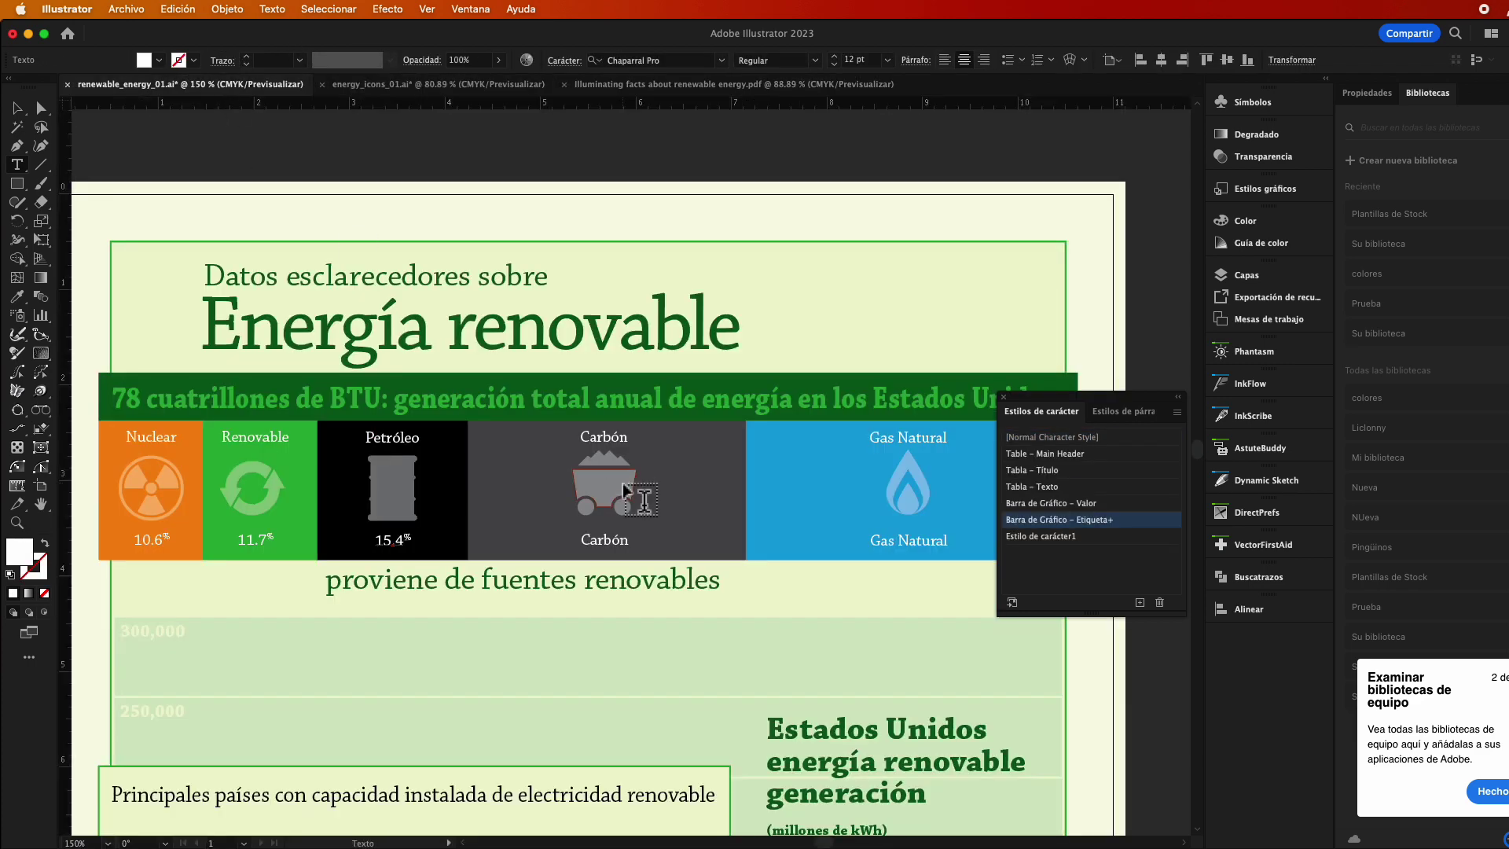
Copy 15.4% under Carbón and change it to 28.4%
{"action": "left_click", "coordinate": [392, 539]}
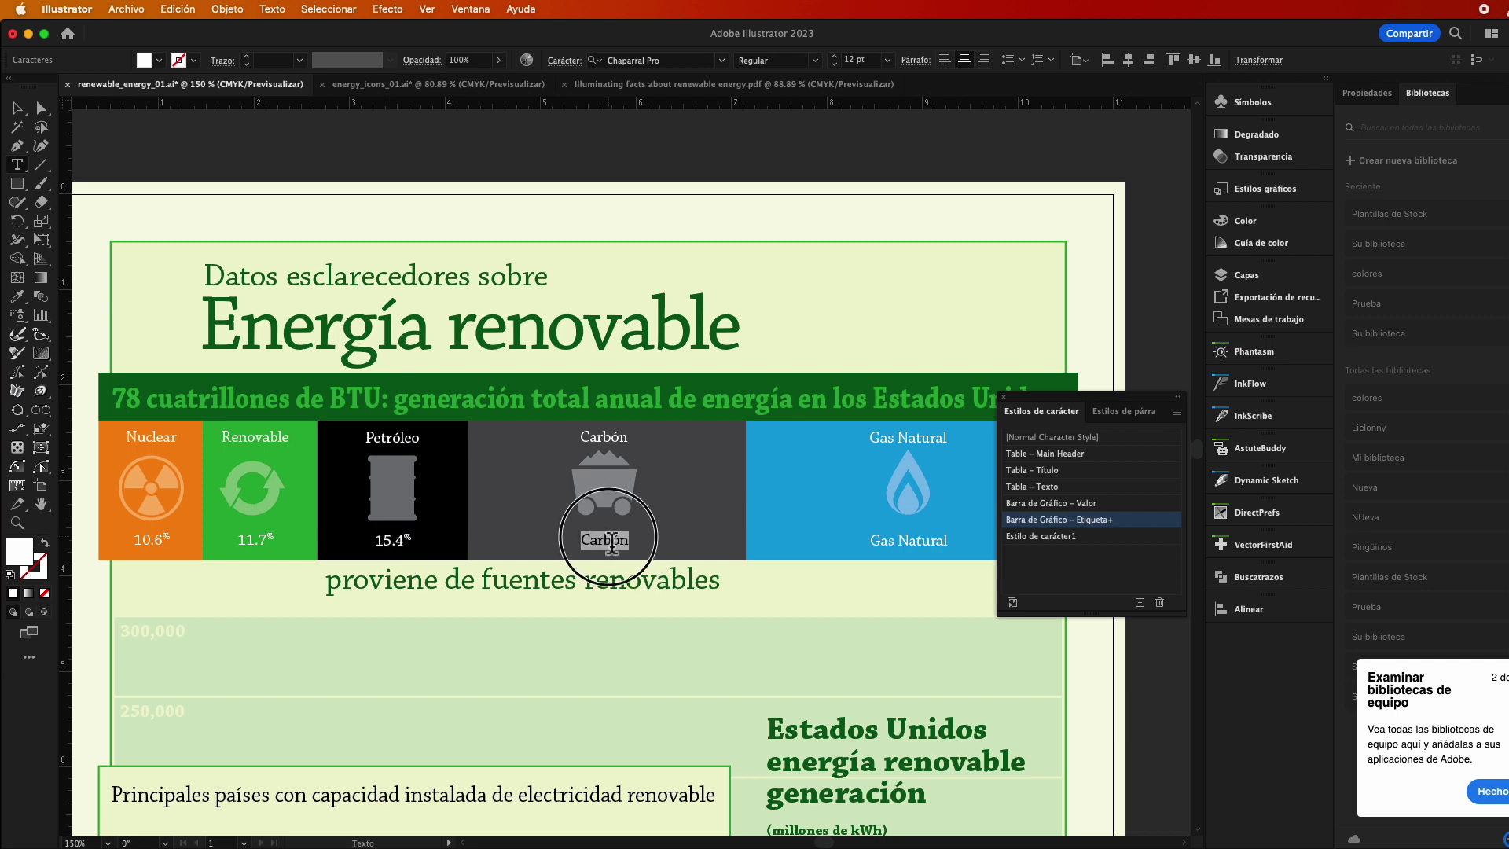
{"action": "left_click_drag", "start_coordinate": [407, 550], "coordinate": [618, 550]}
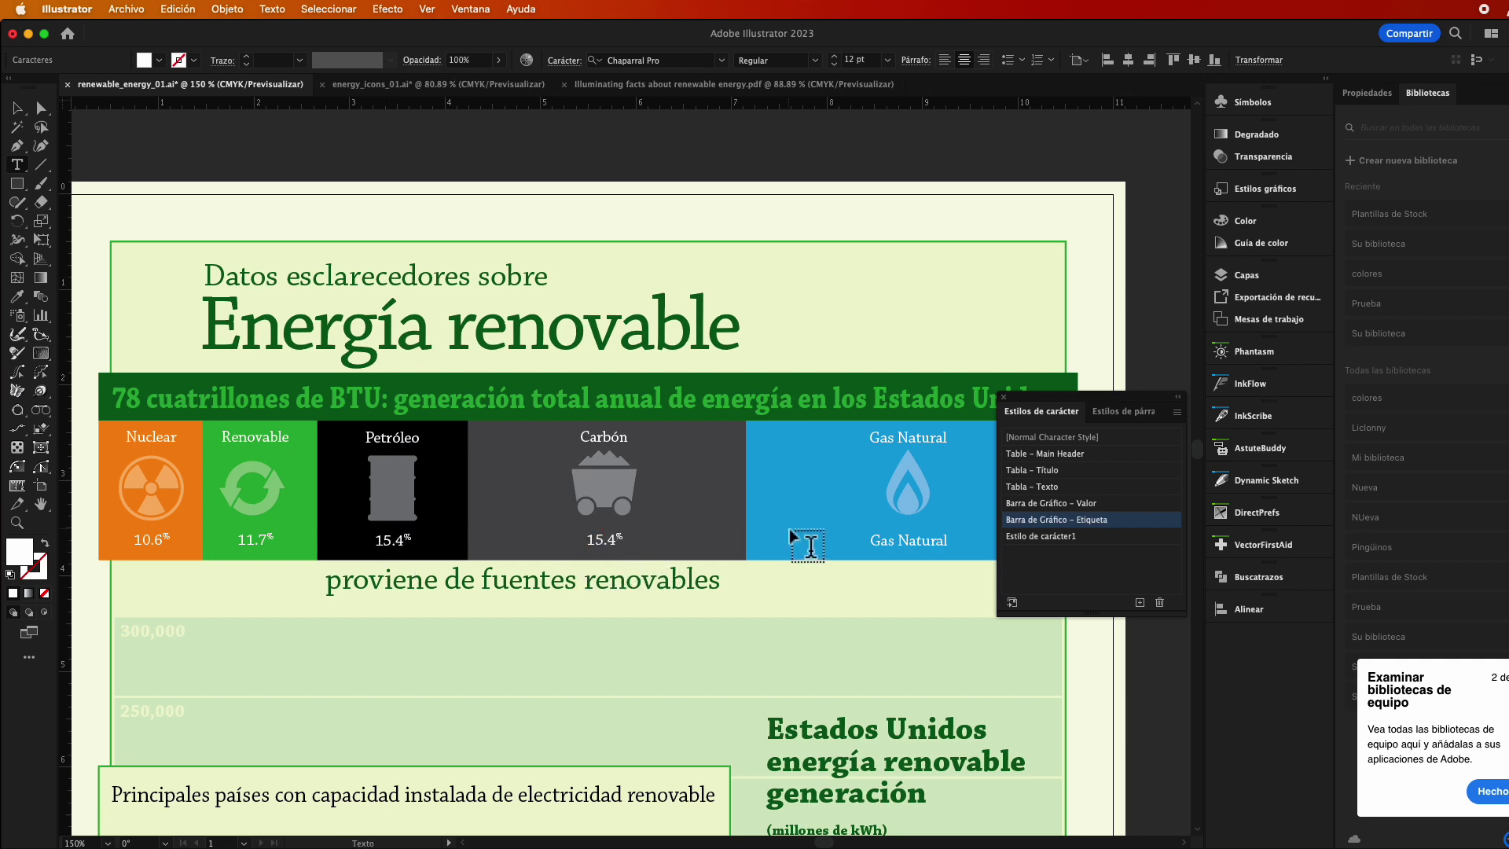
{"action": "key", "text": "BackSpace"}
{"action": "key", "text": "BackSpace"}
{"action": "type", "text": "28"}
Replace the lower Gas Natural label with 33.9% and select the whole value row
{"action": "double_click", "coordinate": [916, 541]}
{"action": "triple_click", "coordinate": [916, 546]}
{"action": "key", "text": "super+v"}
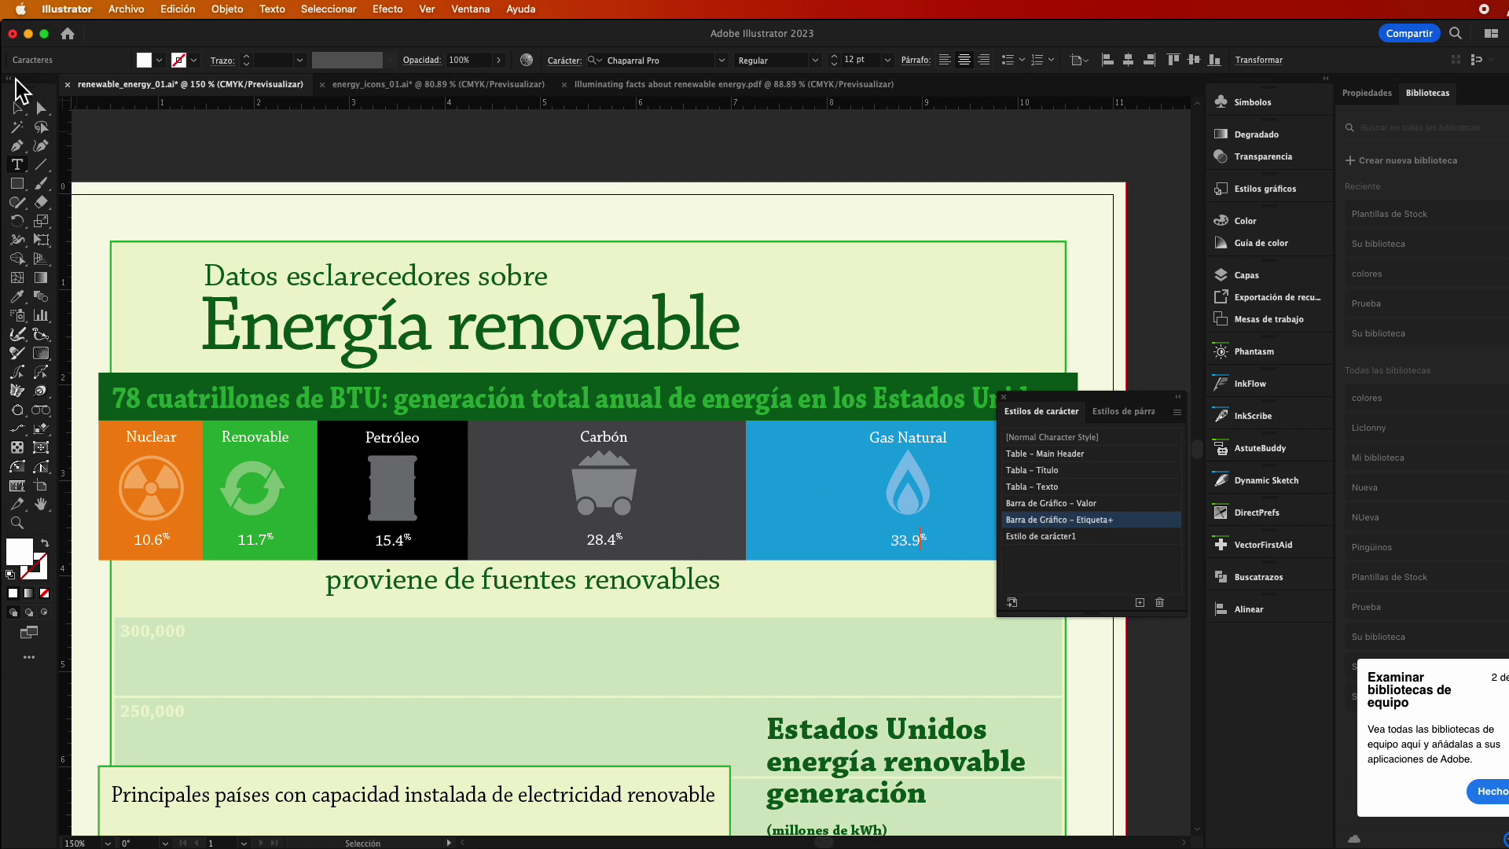
{"action": "left_click", "coordinate": [17, 108]}
{"action": "left_click", "coordinate": [161, 537], "text": "shift"}
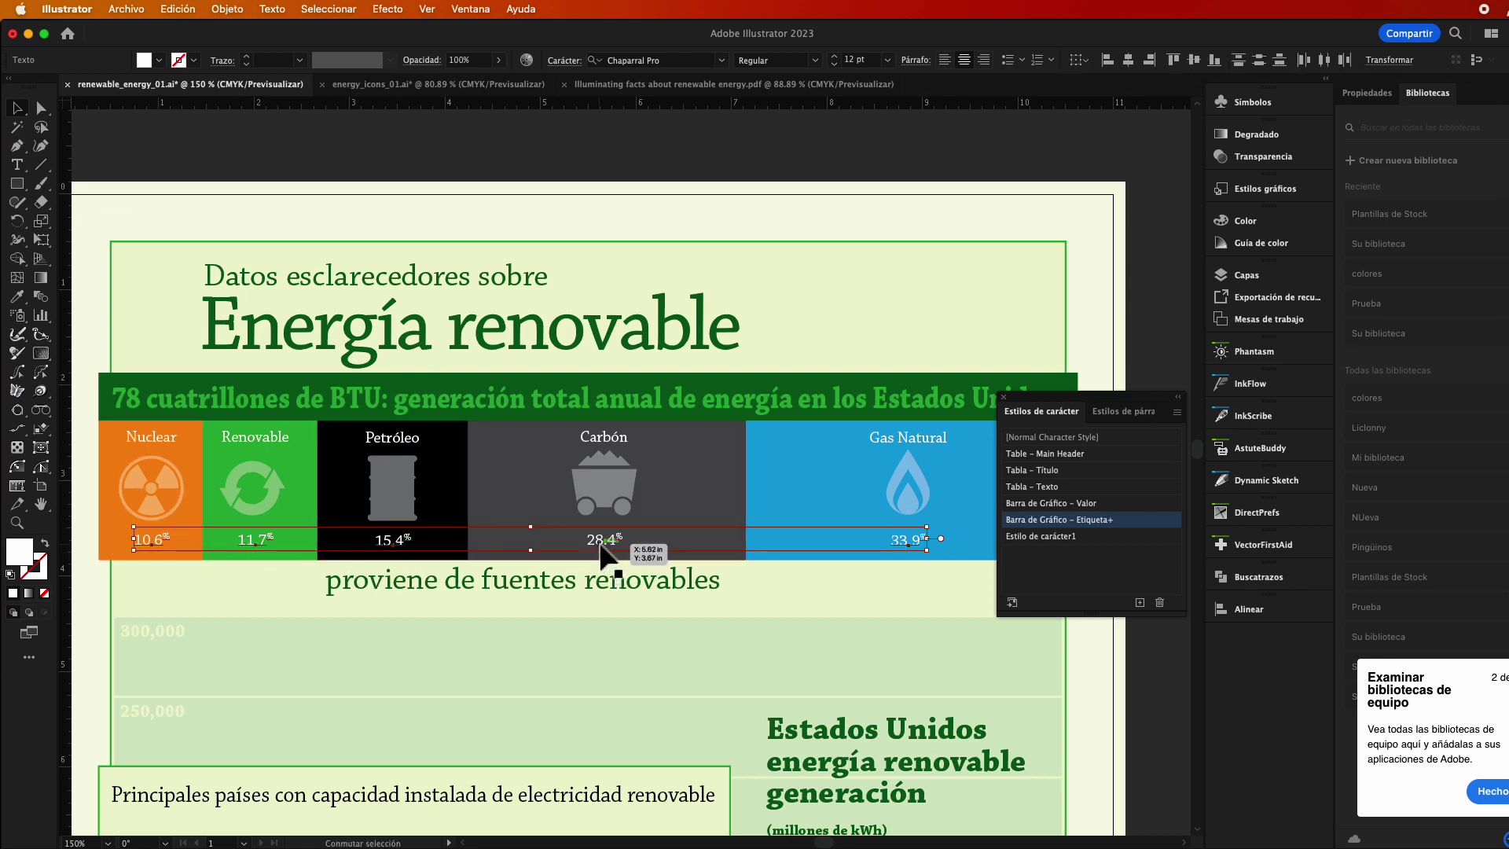
Apply the large bold white value style to the percentages and reposition 10.6% lower
{"action": "left_click", "coordinate": [1084, 503]}
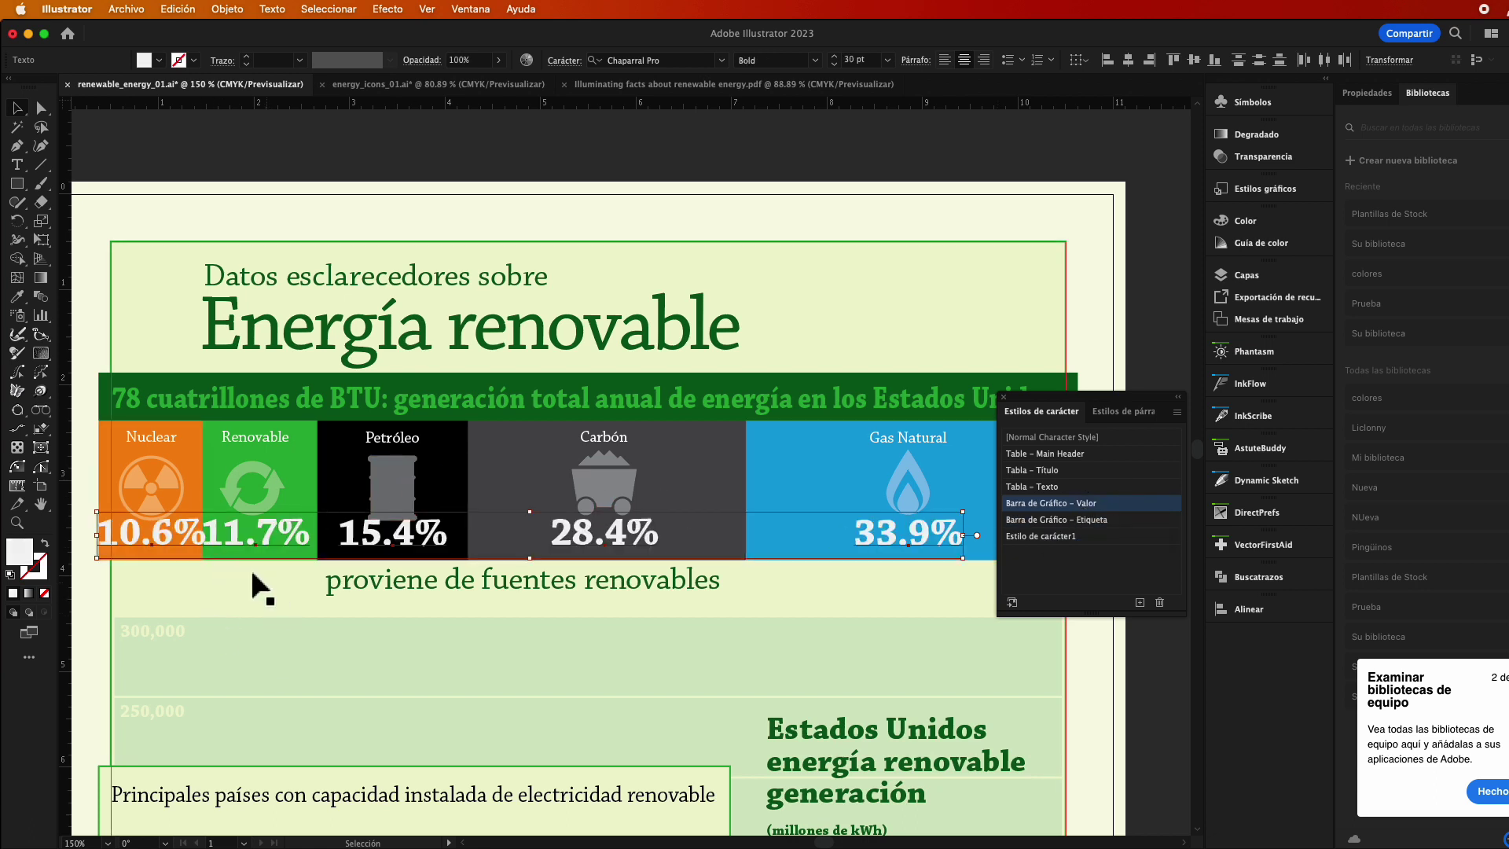
{"action": "left_click", "coordinate": [236, 622]}
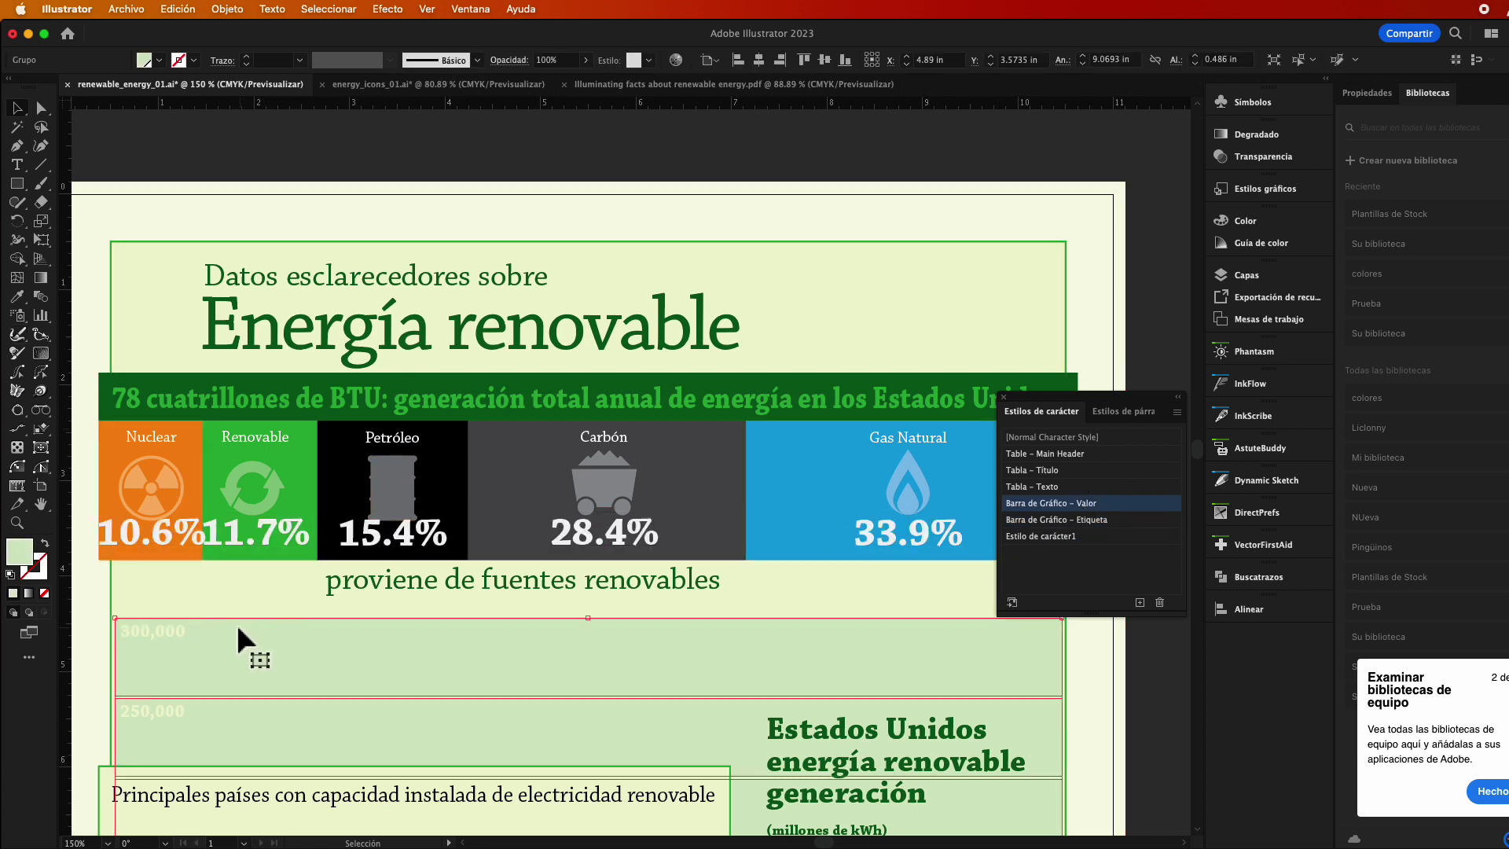
{"action": "left_click", "coordinate": [168, 539]}
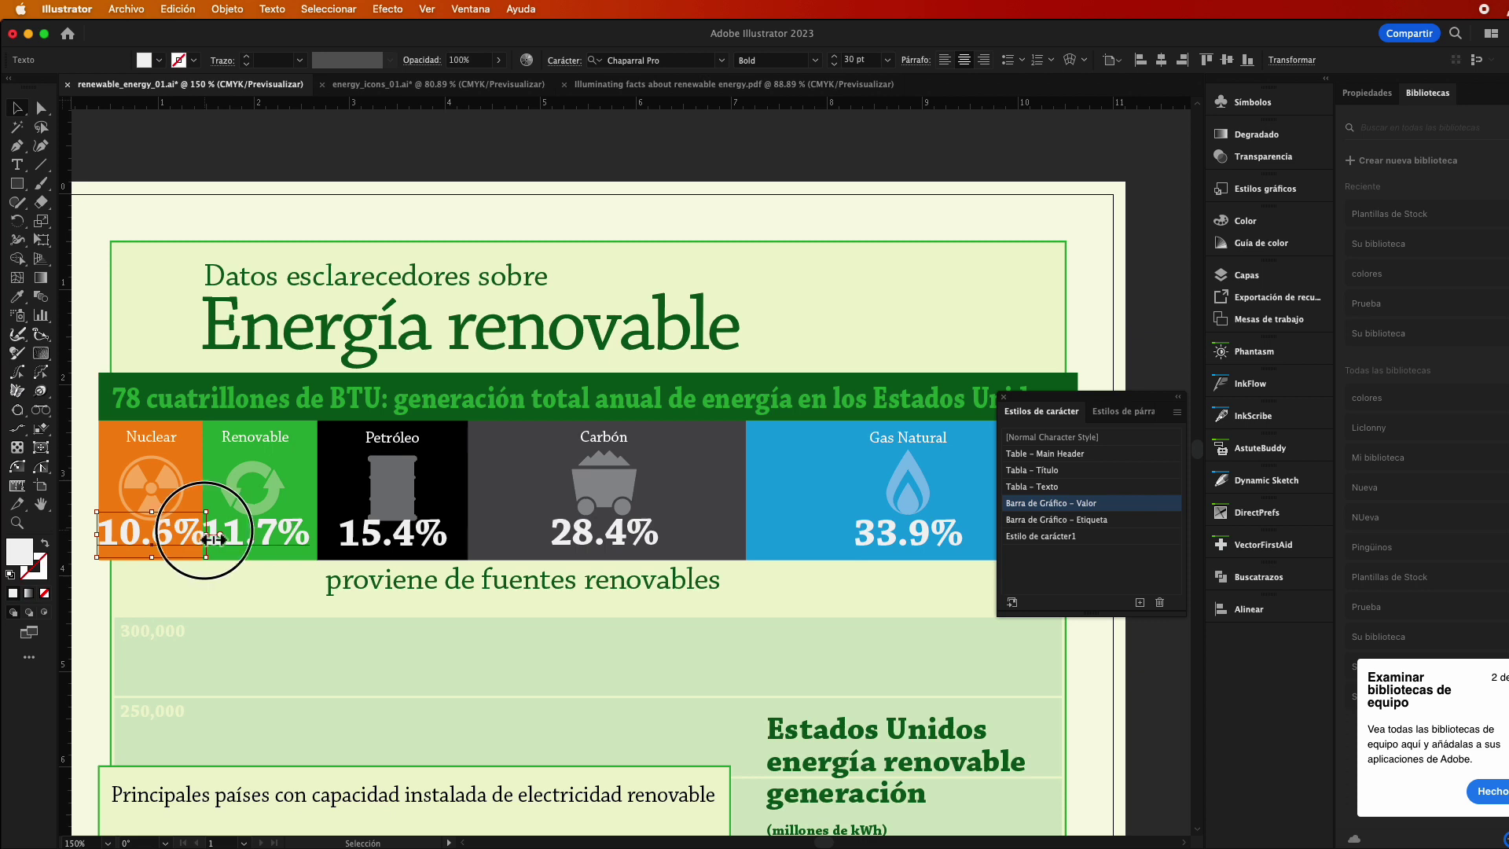
{"action": "left_click_drag", "start_coordinate": [154, 531], "coordinate": [161, 536]}
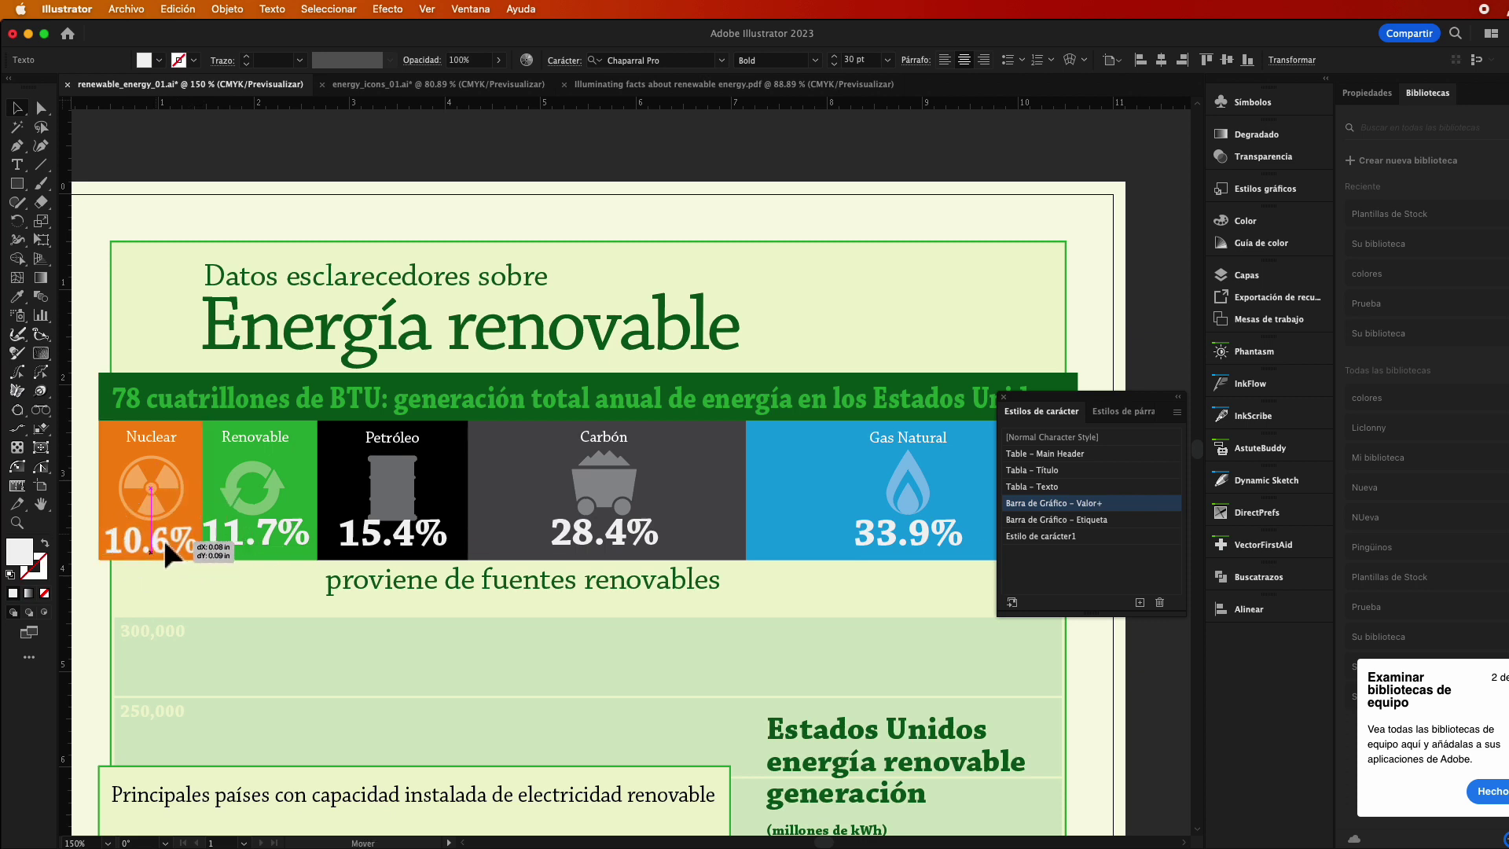
{"action": "left_click_drag", "start_coordinate": [162, 536], "coordinate": [238, 533]}
Lower 15.4%, the barrel icon, 28.4% and 33.9% slightly, then check the English reference
{"action": "left_click", "coordinate": [391, 542]}
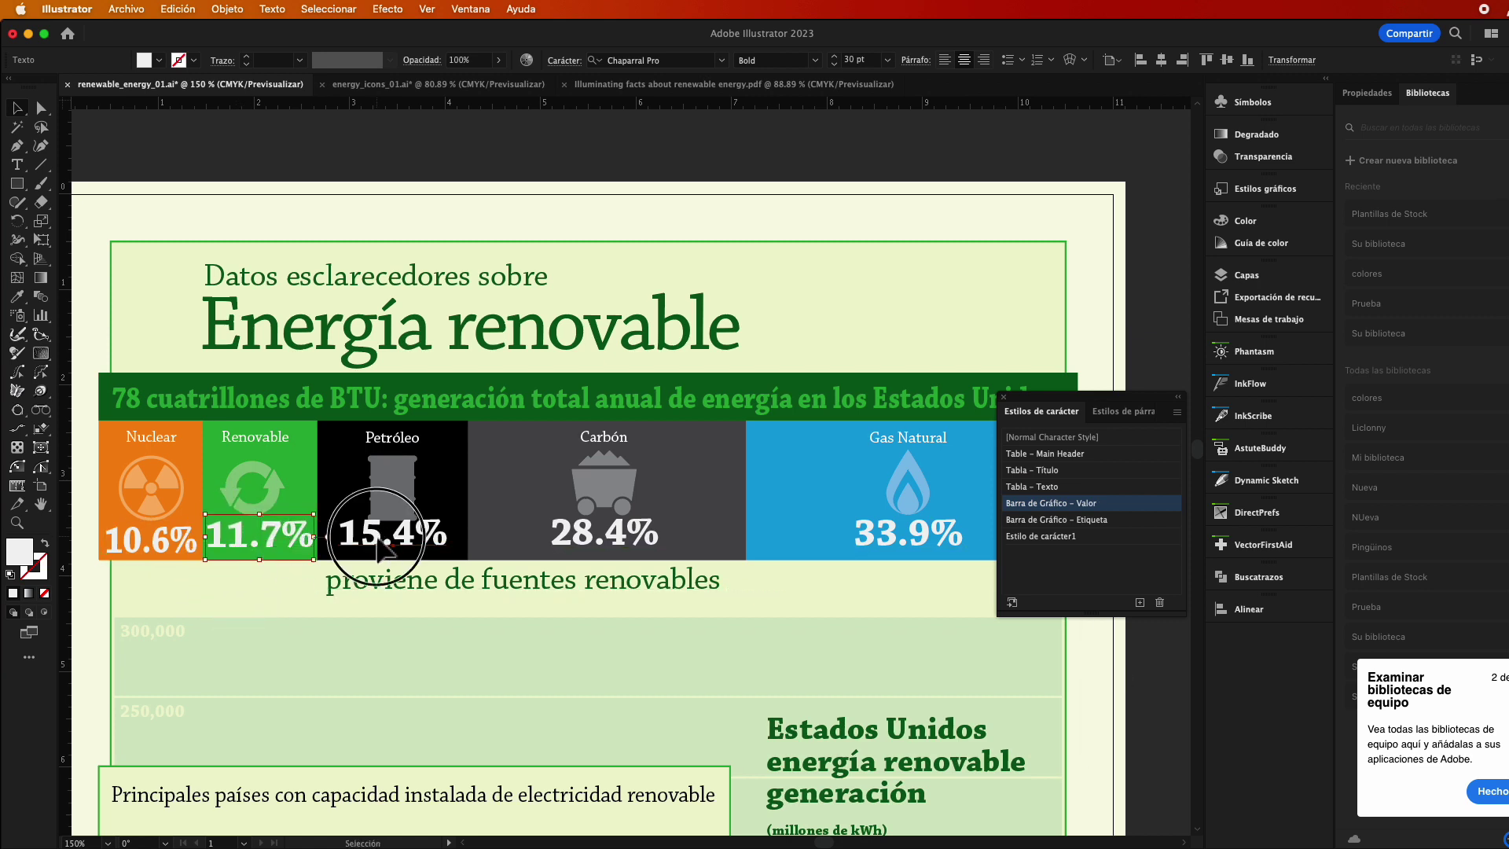
{"action": "left_click_drag", "start_coordinate": [402, 540], "coordinate": [402, 541]}
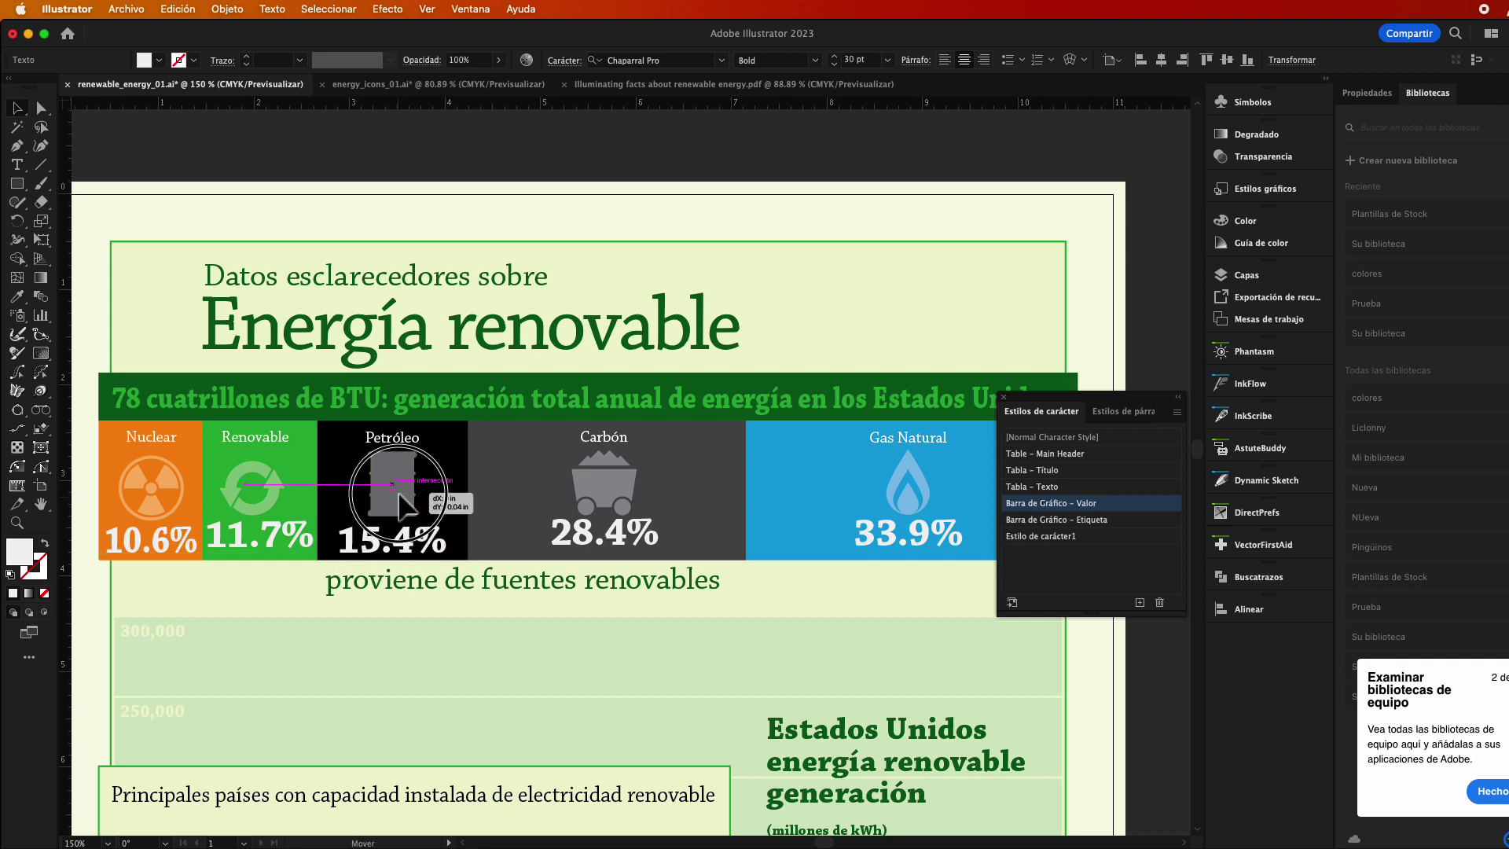
{"action": "left_click", "coordinate": [398, 496]}
{"action": "left_click_drag", "start_coordinate": [397, 507], "coordinate": [398, 512]}
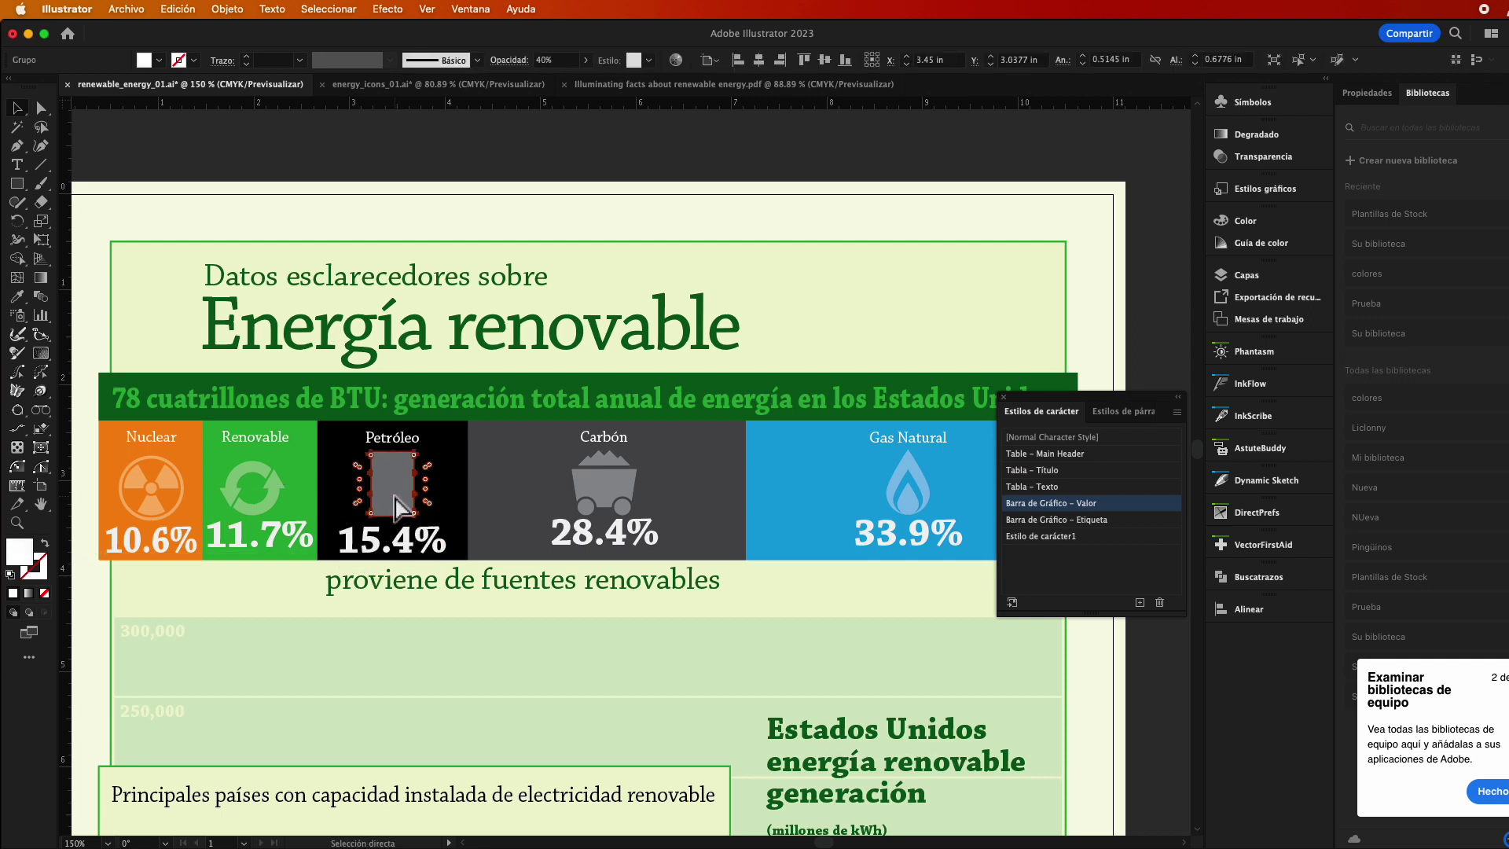
{"action": "left_click", "coordinate": [280, 532]}
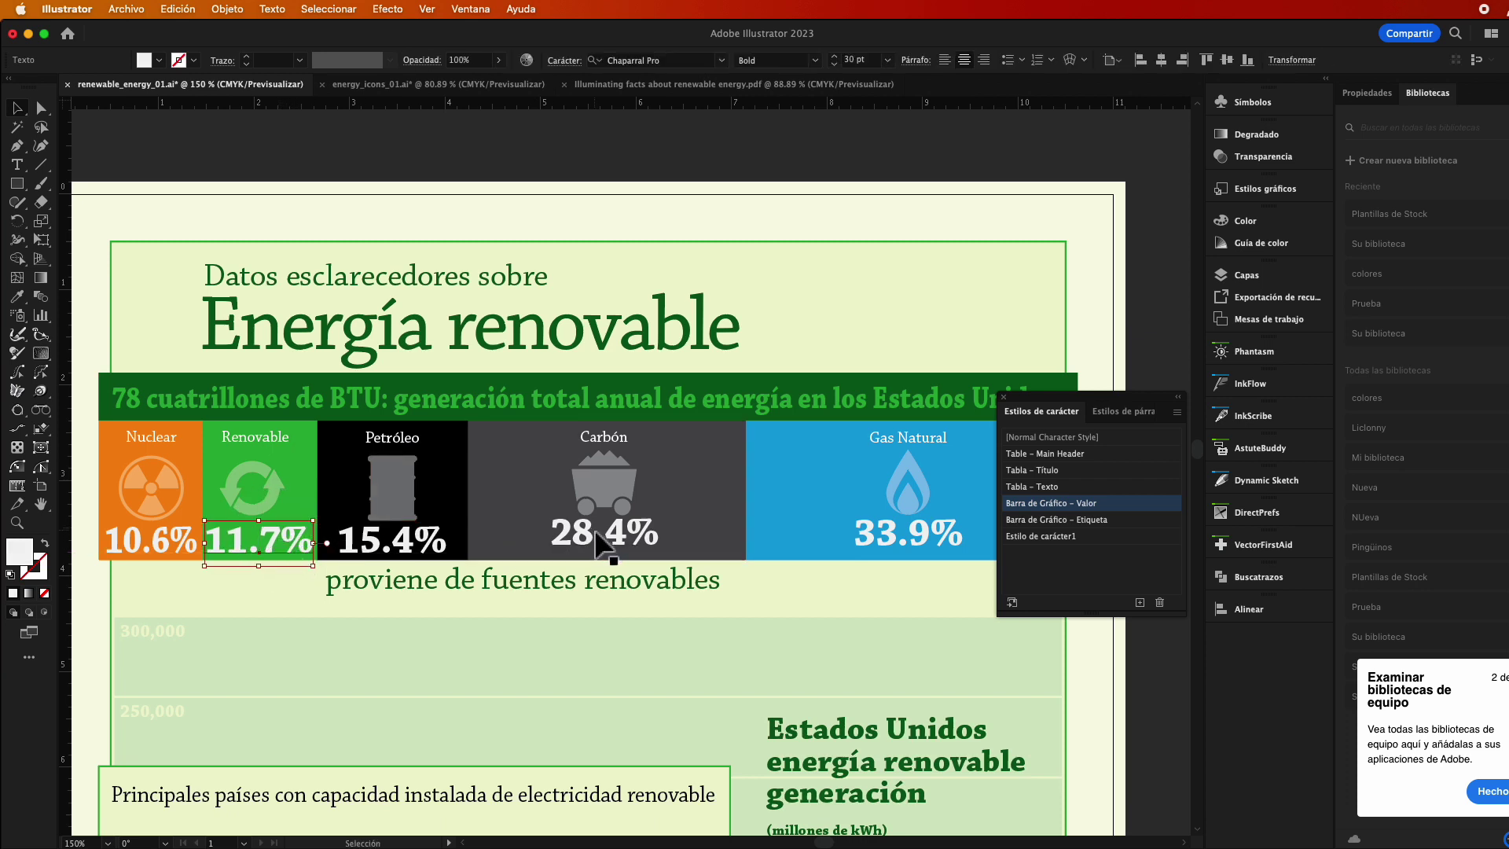
{"action": "left_click_drag", "start_coordinate": [589, 540], "coordinate": [591, 550]}
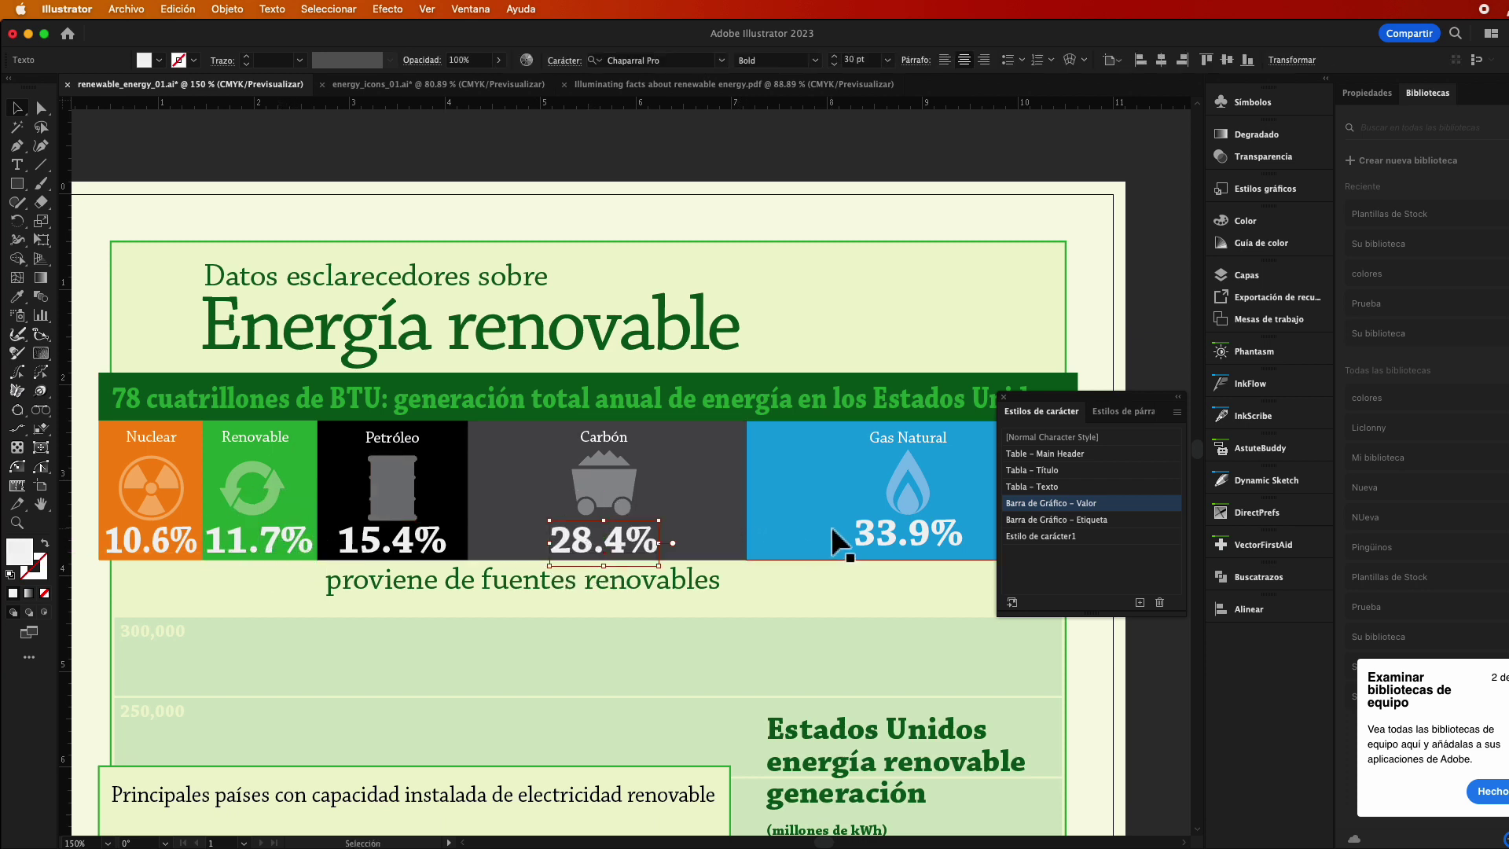
{"action": "left_click_drag", "start_coordinate": [887, 536], "coordinate": [890, 548]}
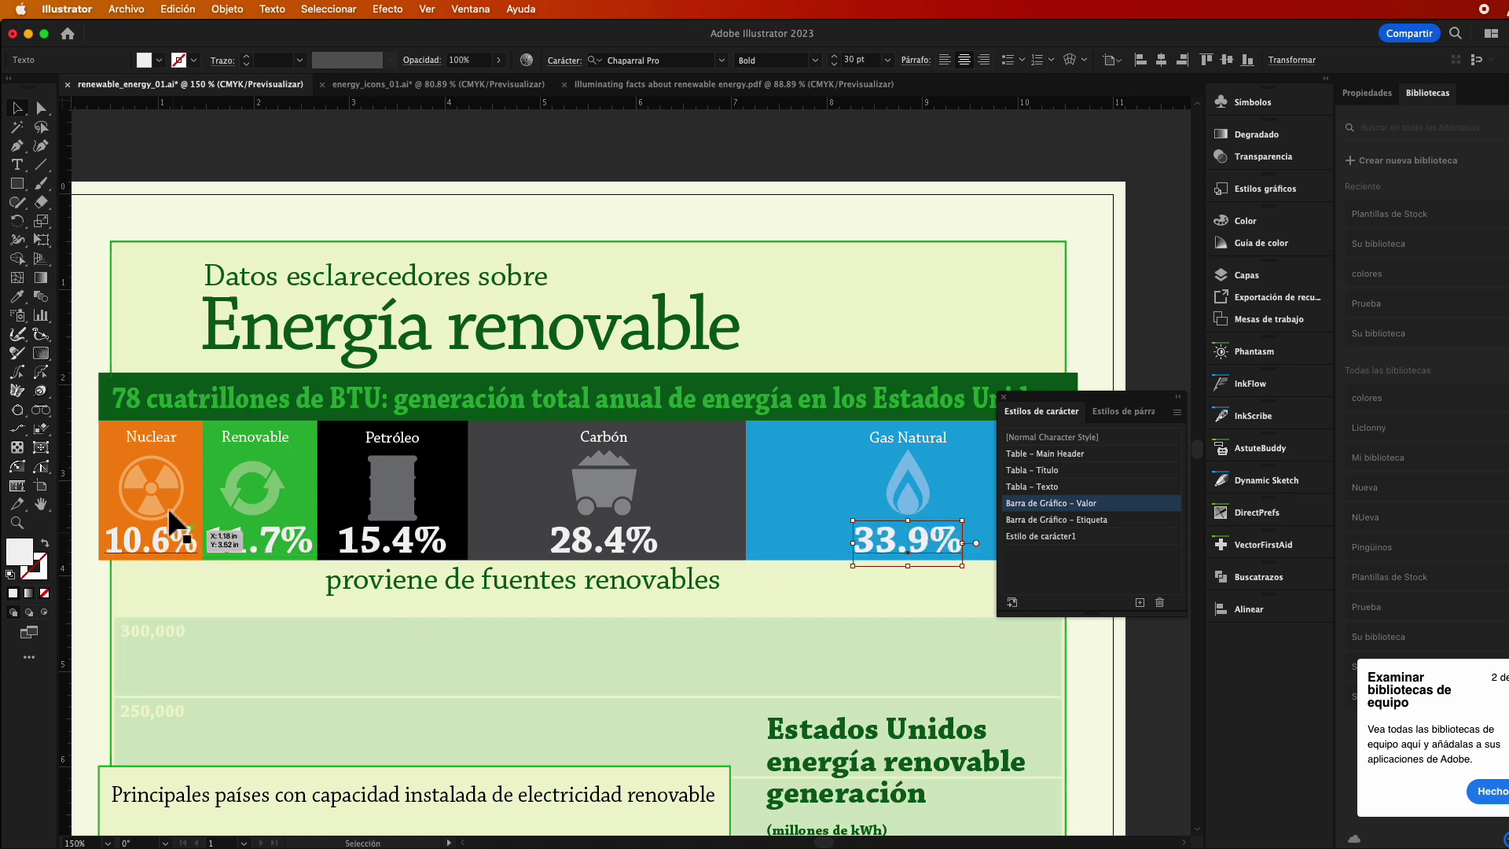
{"action": "left_click", "coordinate": [817, 88]}
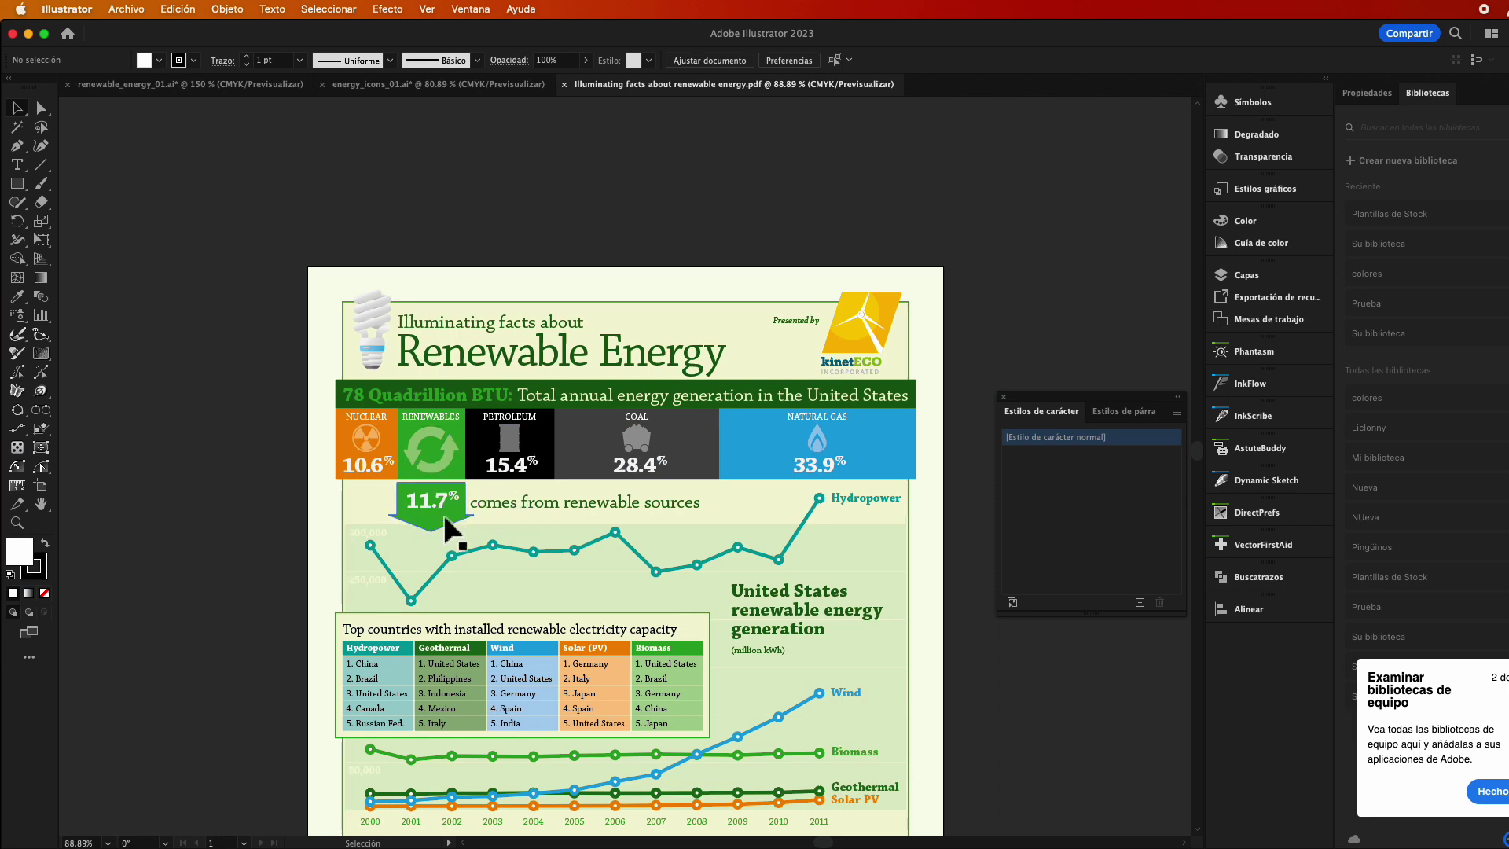
Draw a rectangle below the Renovable tile and fill it green from Swatches
{"action": "left_click", "coordinate": [116, 86]}
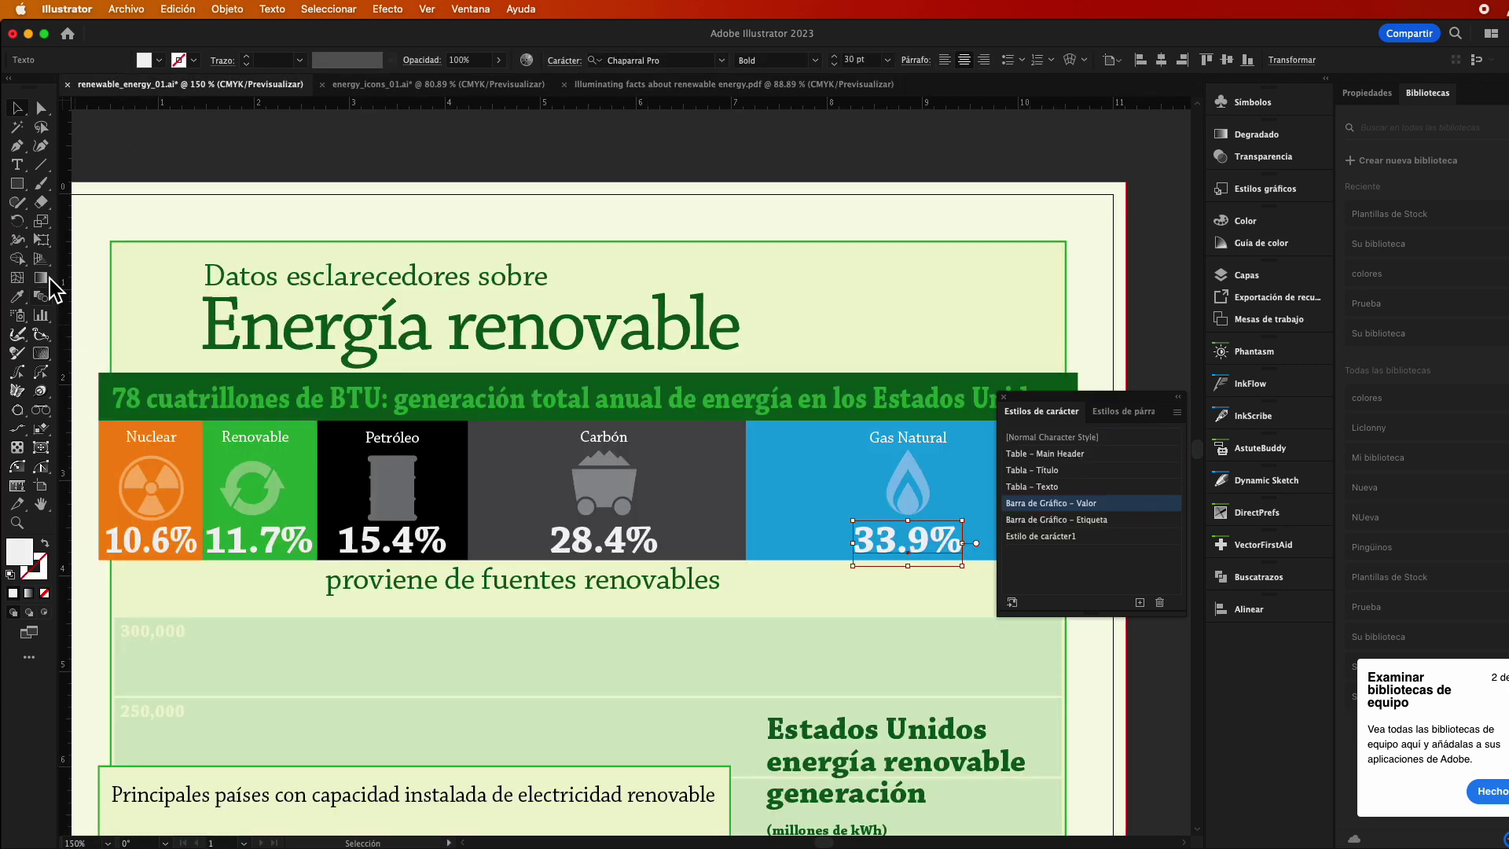
{"action": "key", "text": "m"}
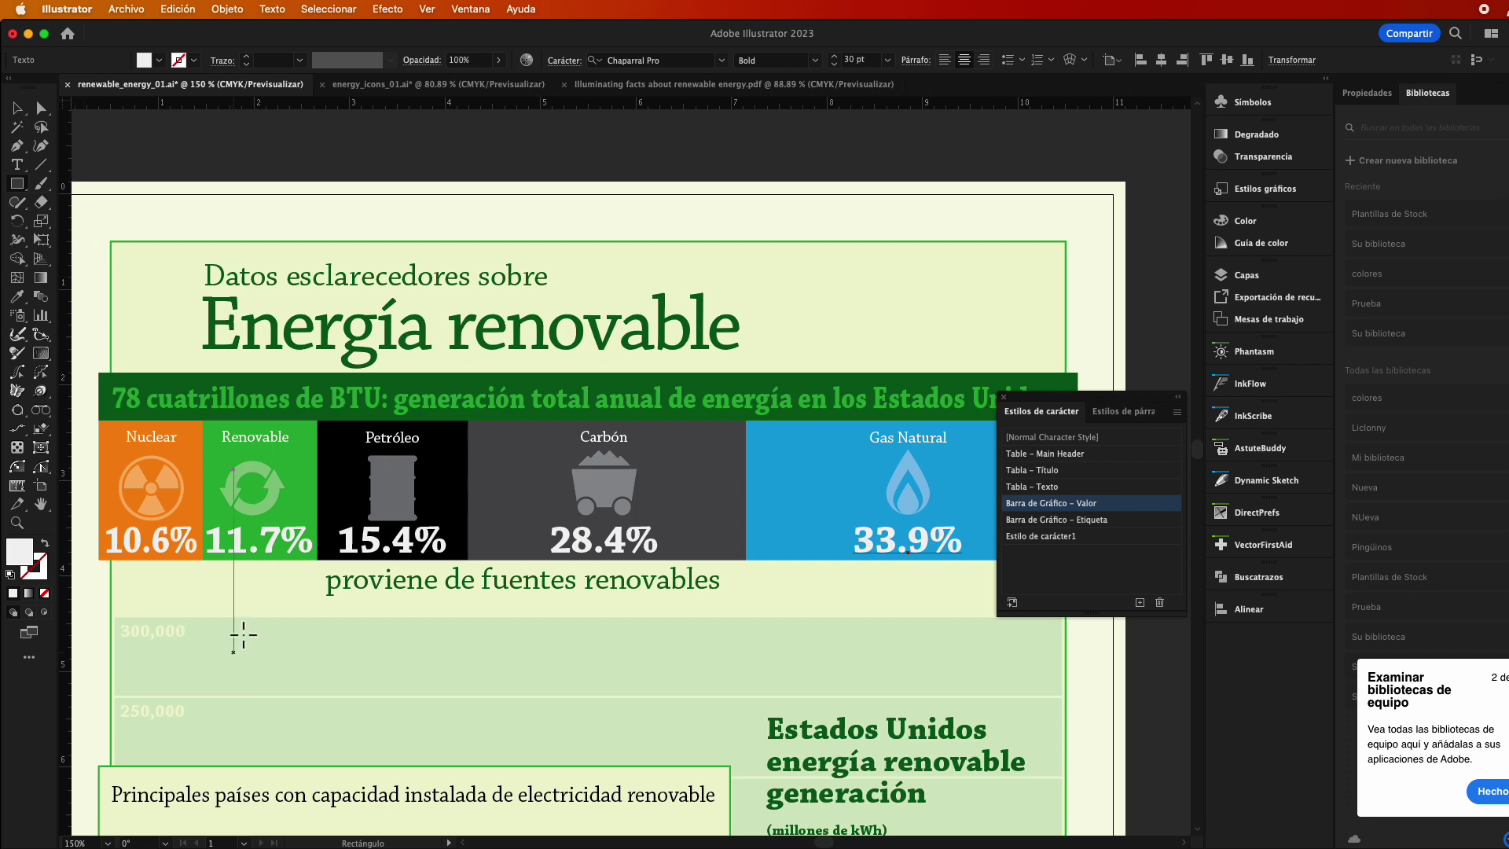
{"action": "left_click_drag", "start_coordinate": [233, 587], "coordinate": [318, 629]}
{"action": "left_click", "coordinate": [16, 110]}
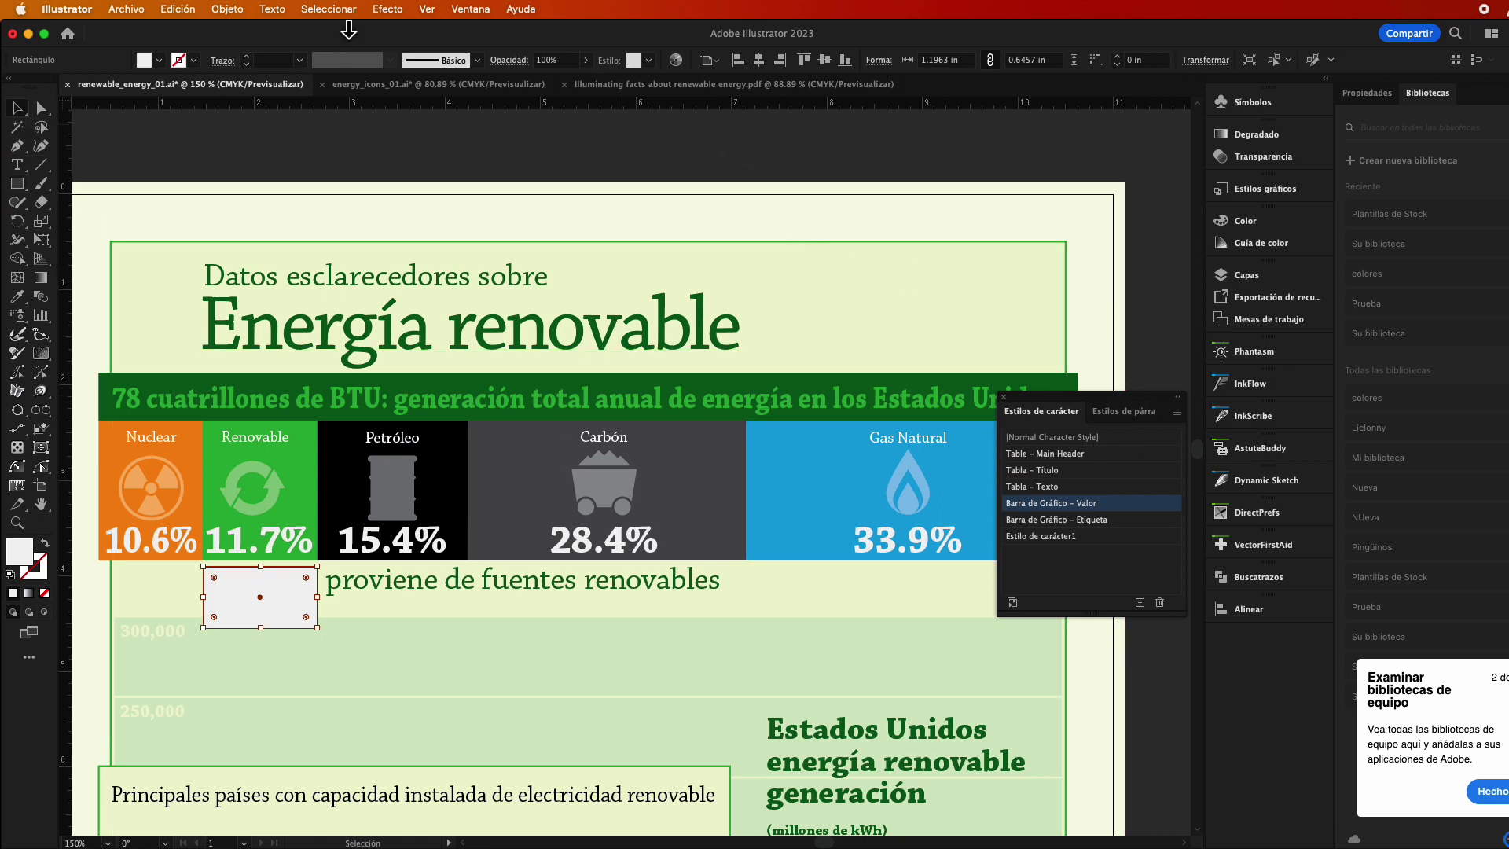
{"action": "left_click", "coordinate": [465, 10]}
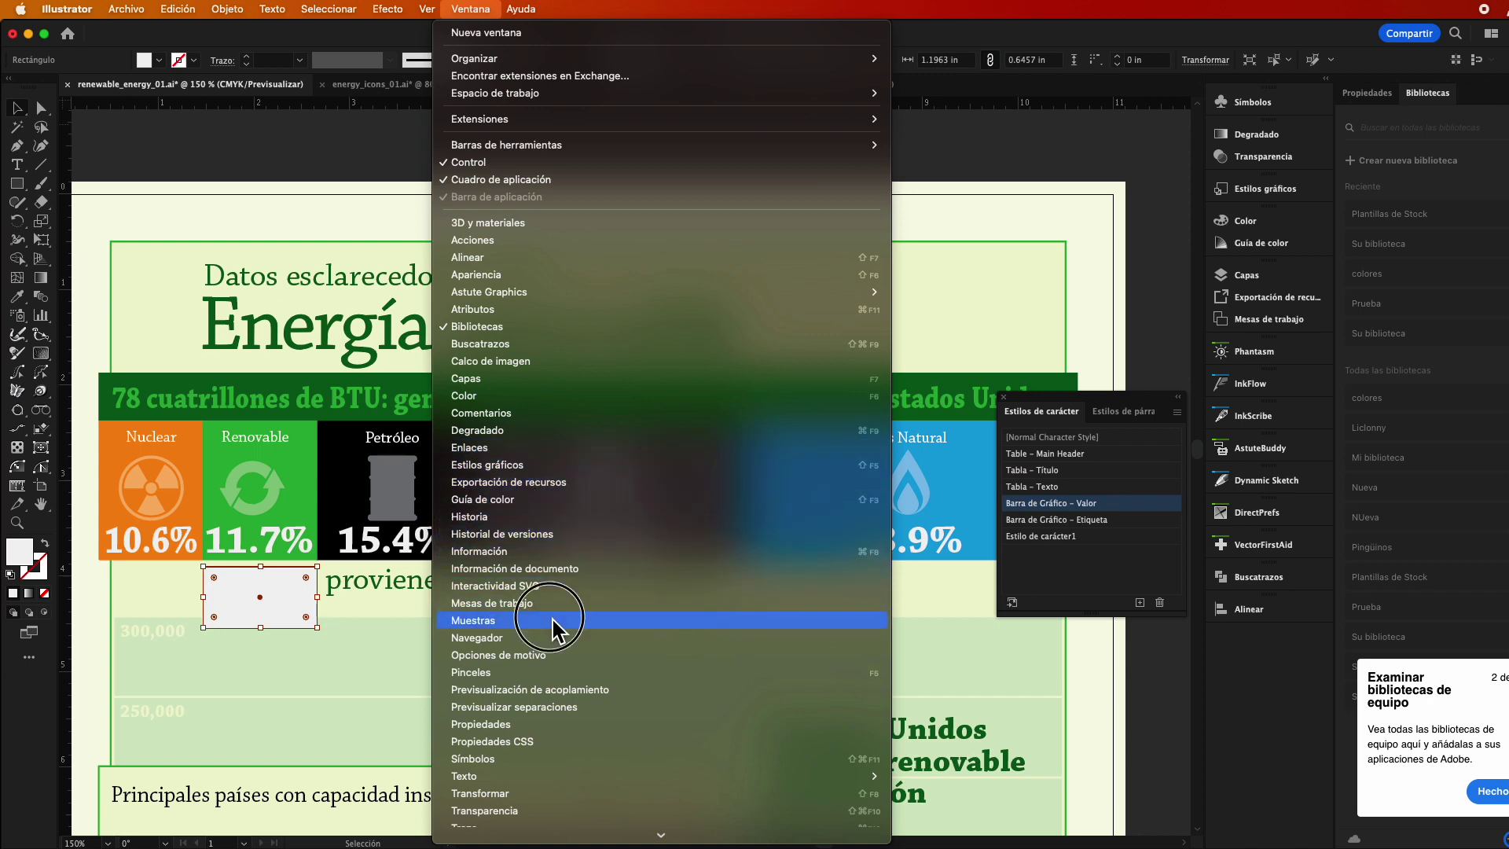
{"action": "left_click", "coordinate": [555, 624]}
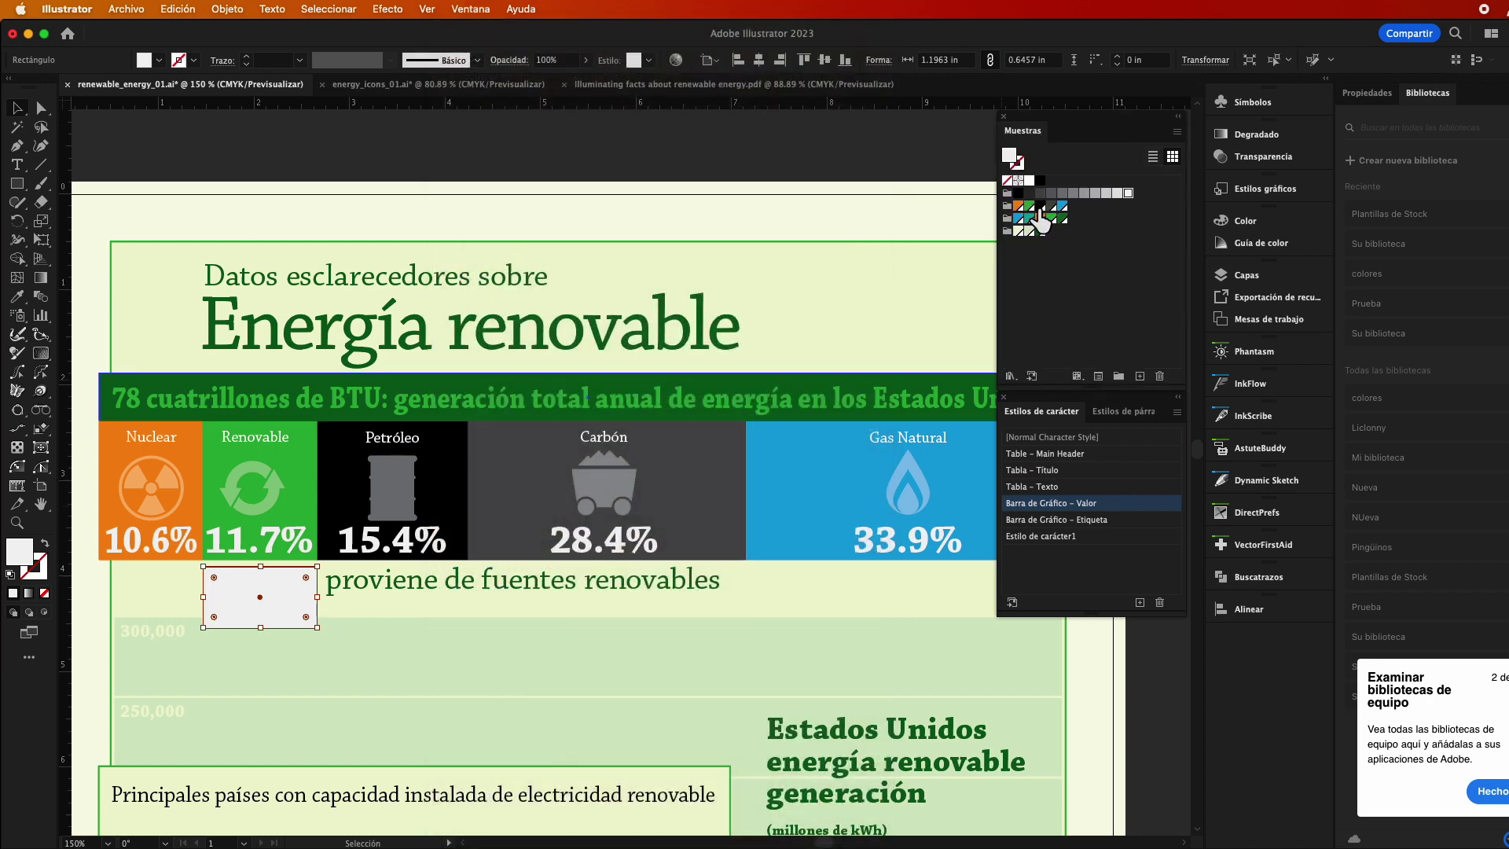
{"action": "left_click", "coordinate": [1029, 206]}
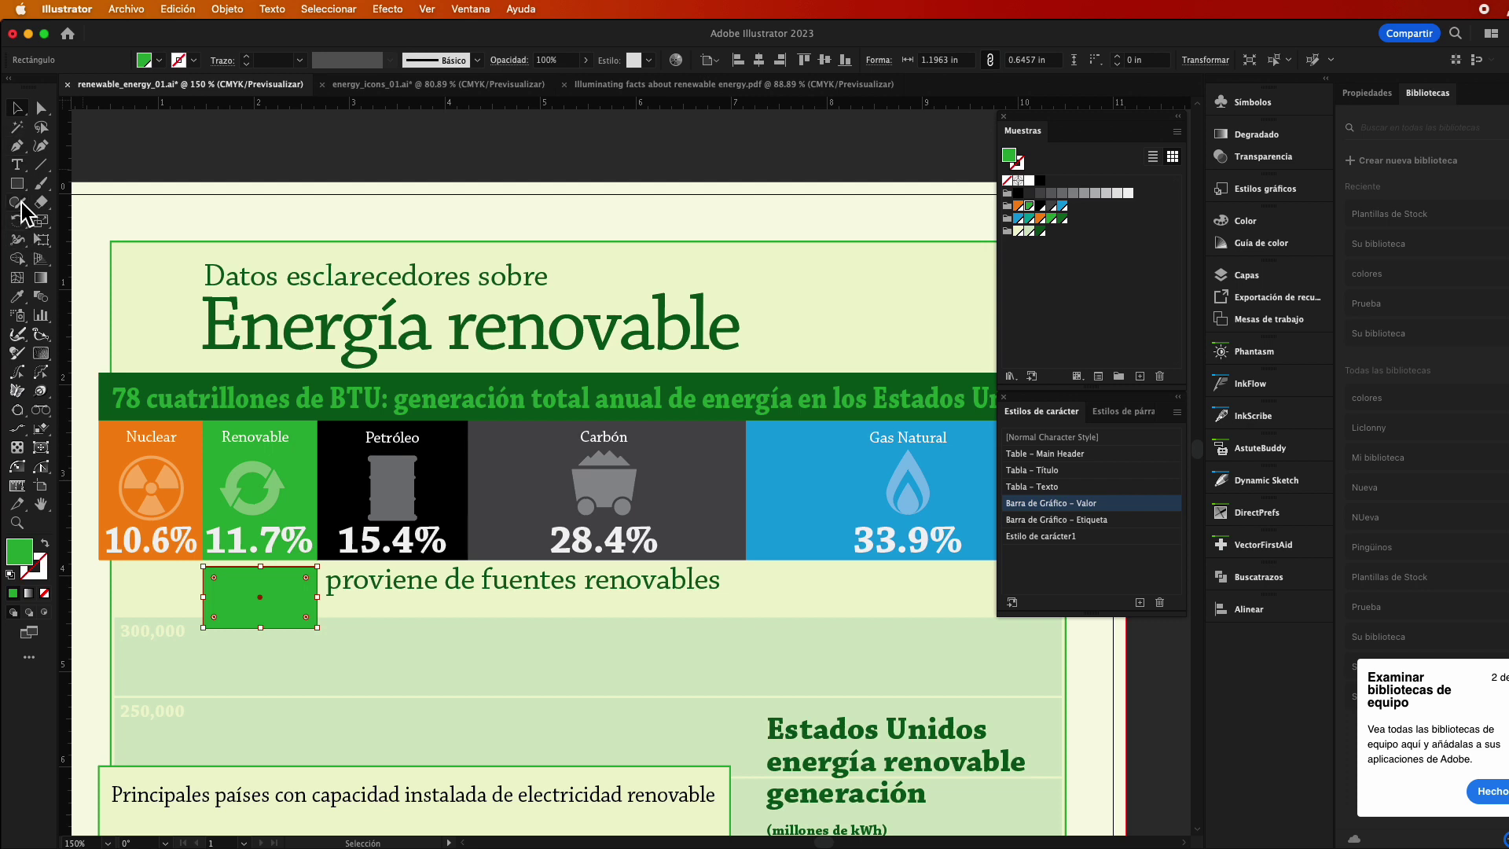
Draw a 3-sided green triangle and flip it to point down beneath the rectangle
{"action": "left_click_drag", "start_coordinate": [16, 184], "coordinate": [108, 253]}
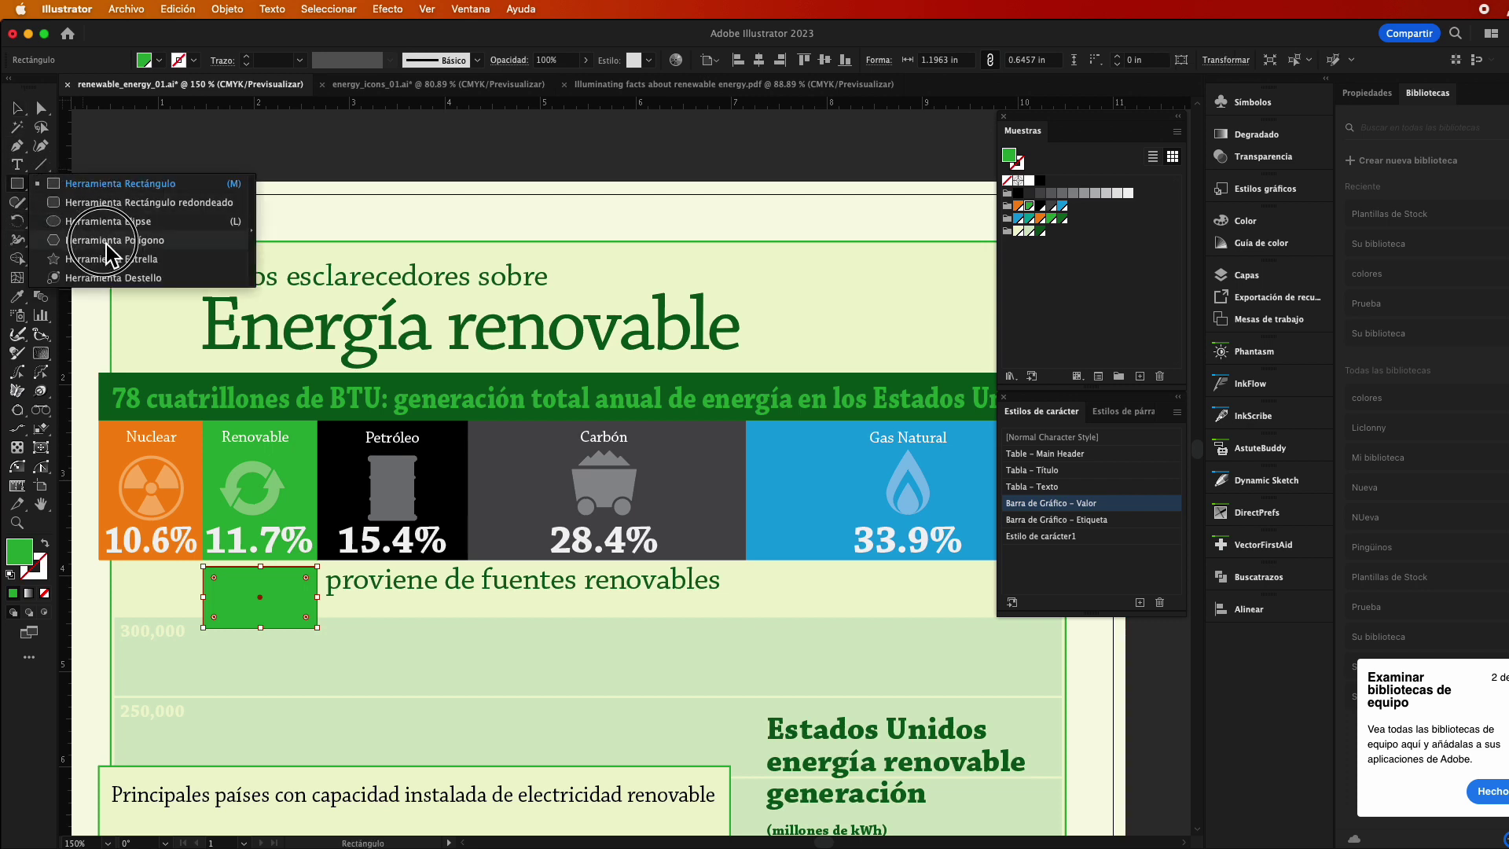
{"action": "left_click", "coordinate": [108, 253]}
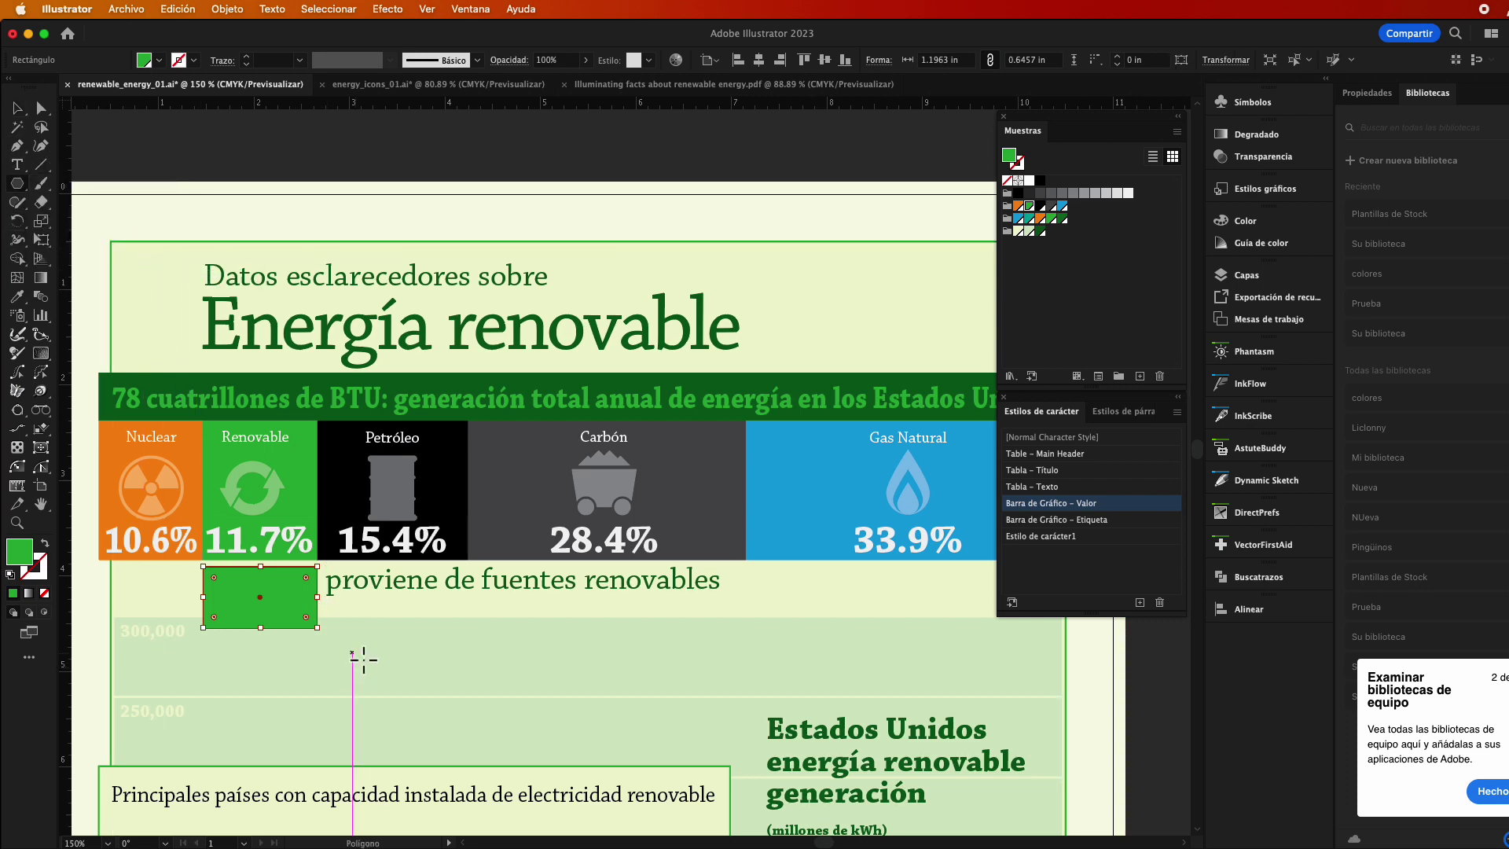
{"action": "mouse_move", "coordinate": [357, 652]}
{"action": "left_mouse_down"}
{"action": "mouse_move", "coordinate": [440, 707]}
{"action": "mouse_move", "coordinate": [432, 697]}
{"action": "left_mouse_up"}
{"action": "key", "text": "Down"}
{"action": "key", "text": "Down"}
{"action": "key", "text": "Down"}
{"action": "left_click", "coordinate": [22, 111]}
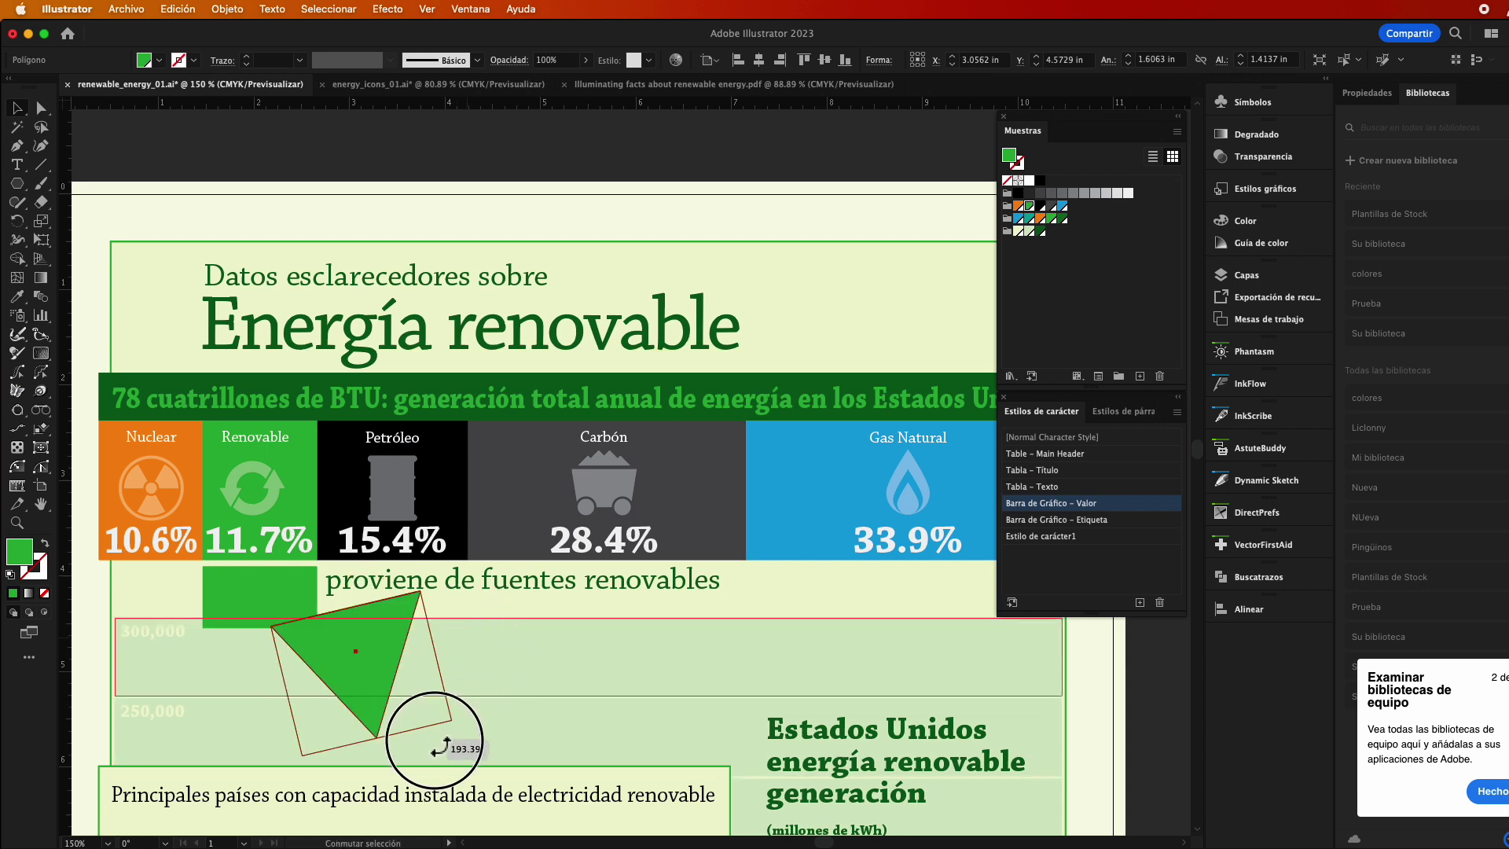
{"action": "mouse_move", "coordinate": [421, 723]}
{"action": "left_mouse_down"}
{"action": "mouse_move", "coordinate": [231, 618]}
{"action": "mouse_move", "coordinate": [253, 539]}
{"action": "left_mouse_up"}
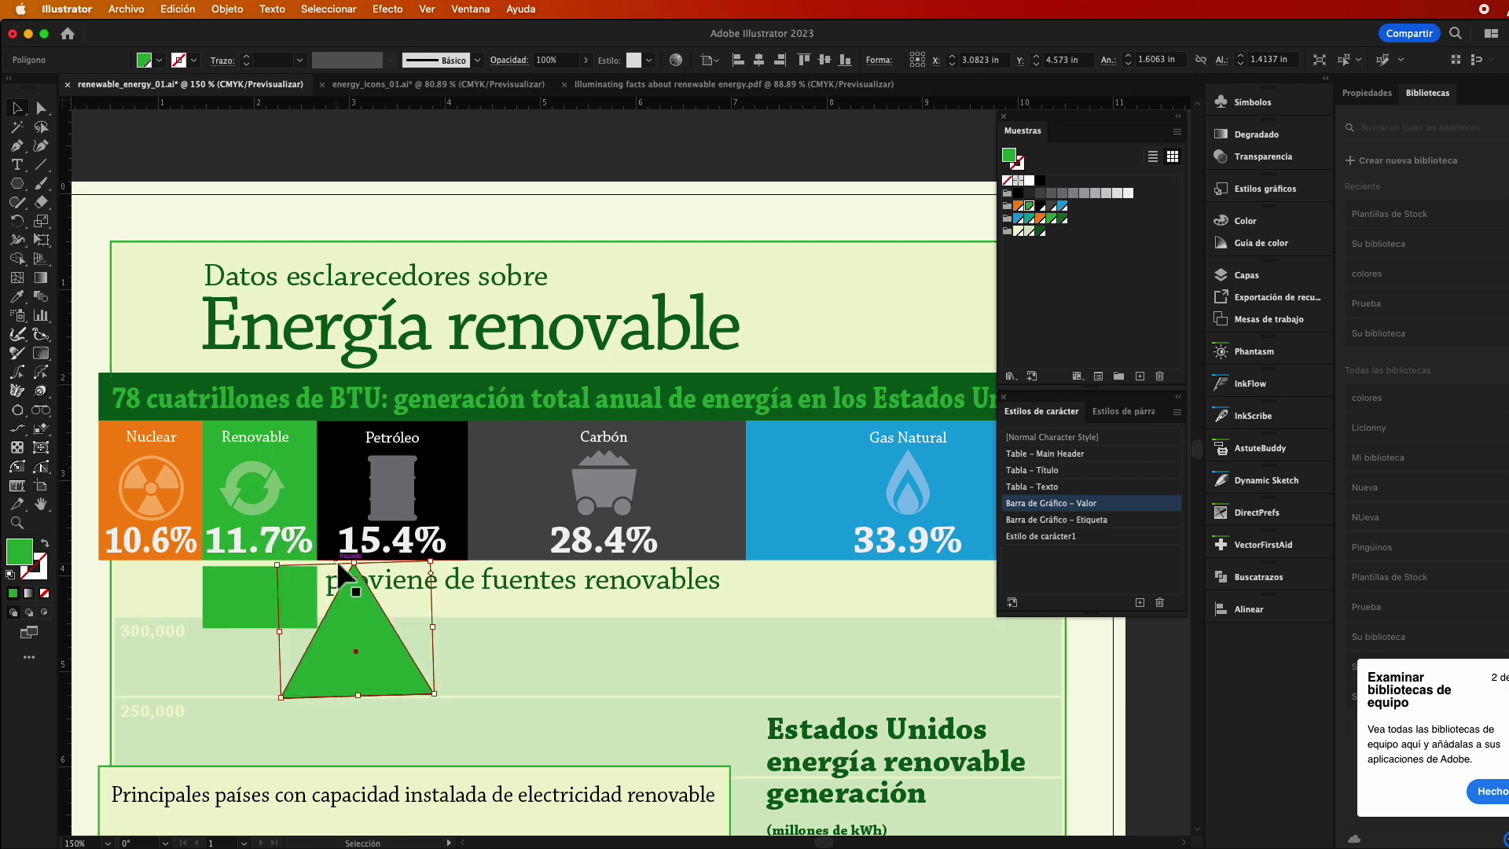
{"action": "mouse_move", "coordinate": [362, 572]}
{"action": "left_mouse_down"}
{"action": "mouse_move", "coordinate": [269, 690]}
{"action": "mouse_move", "coordinate": [261, 657]}
{"action": "left_mouse_up"}
{"action": "left_click_drag", "start_coordinate": [269, 606], "coordinate": [258, 662]}
Level and resize both shapes, merge them into one arrow, and start moving 11.7% onto it
{"action": "left_click", "coordinate": [270, 605]}
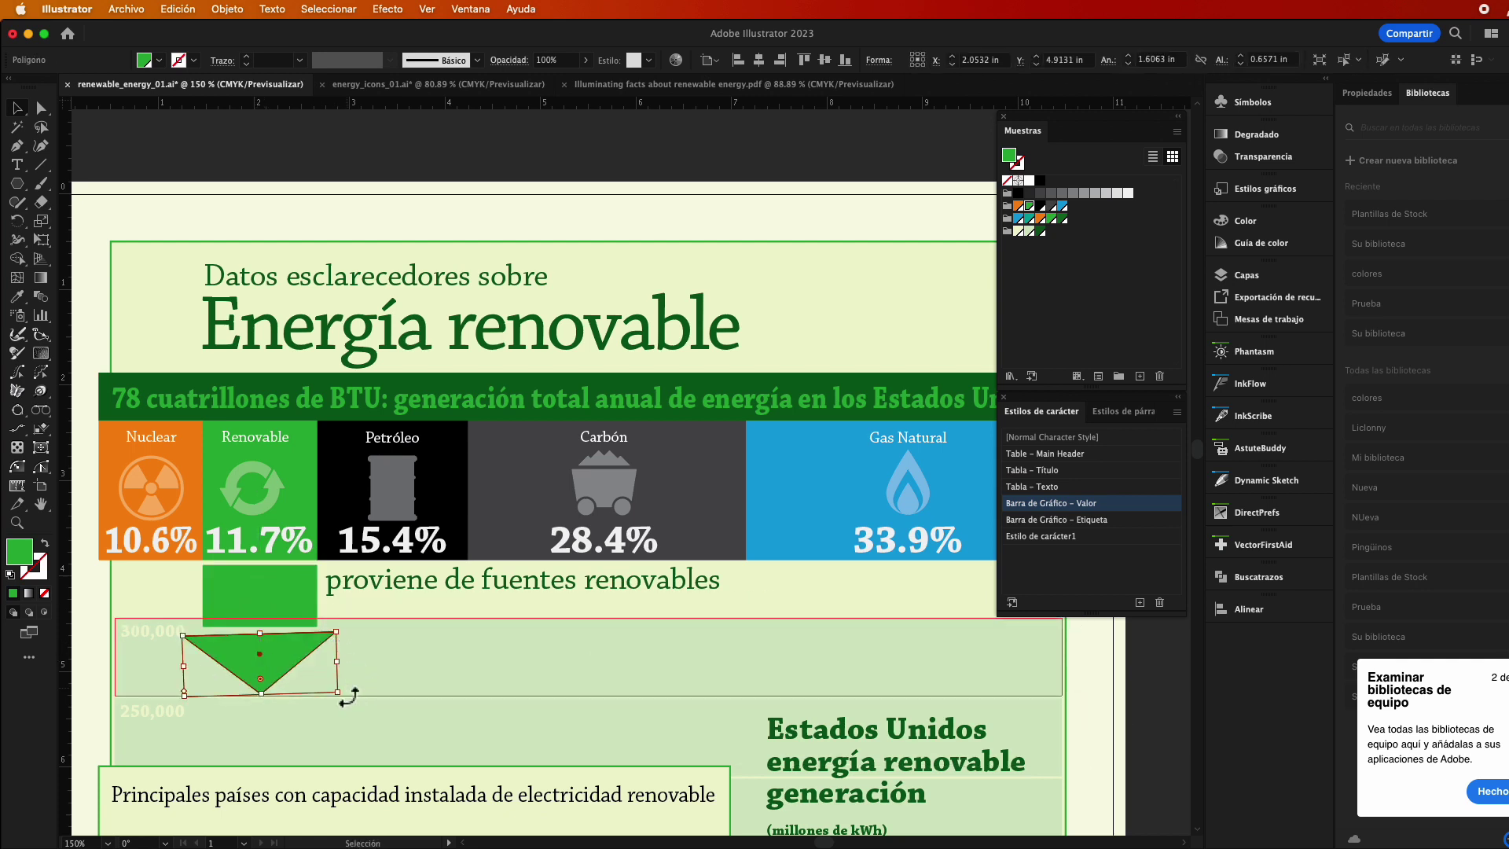
{"action": "left_click_drag", "start_coordinate": [348, 692], "coordinate": [278, 662]}
{"action": "left_click", "coordinate": [294, 605]}
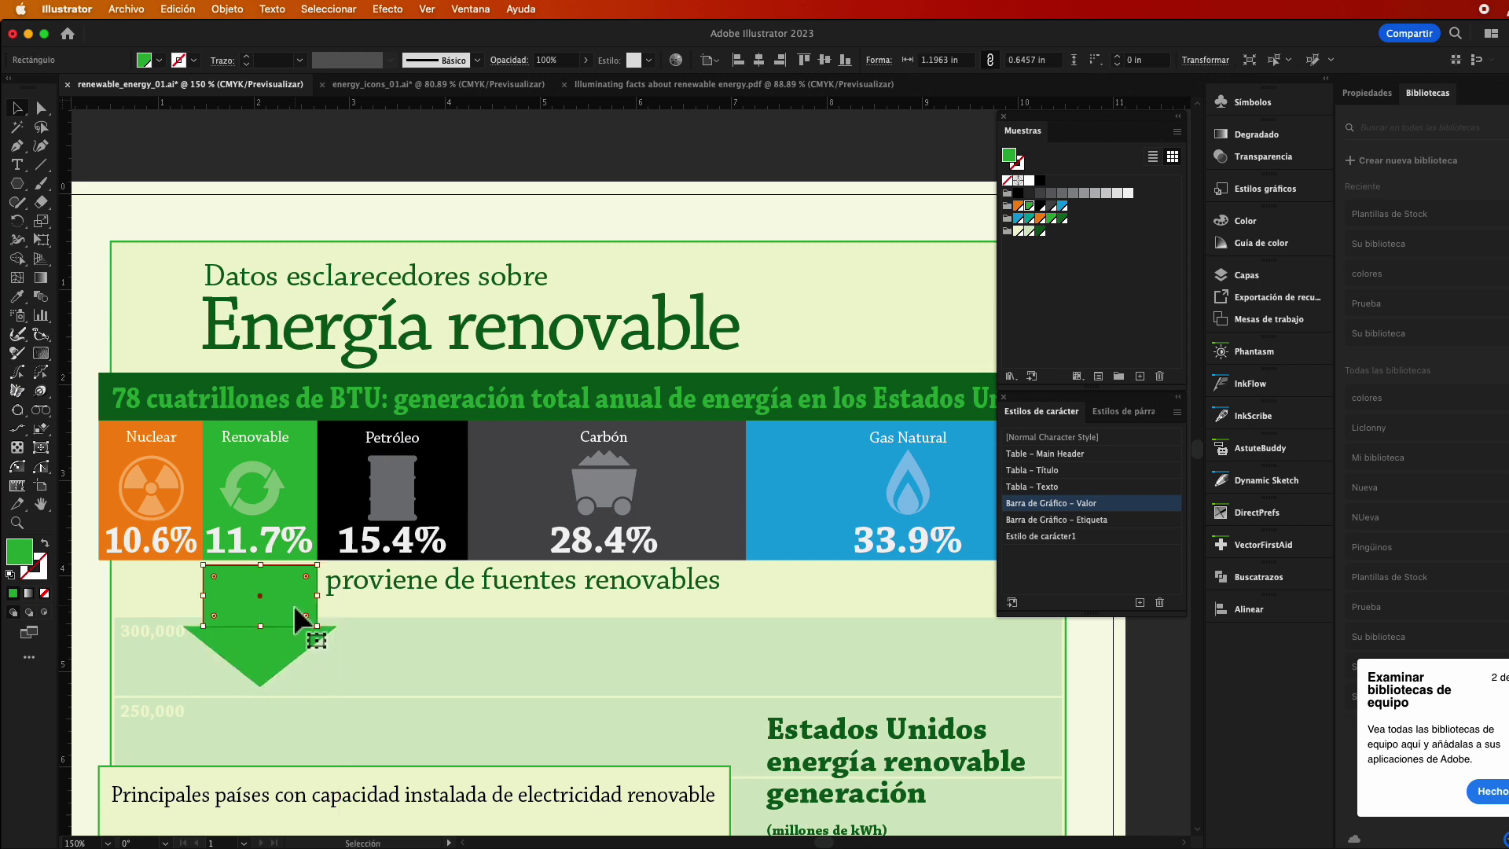
{"action": "left_click", "coordinate": [264, 682], "text": "shift"}
{"action": "left_click_drag", "start_coordinate": [265, 686], "coordinate": [270, 664]}
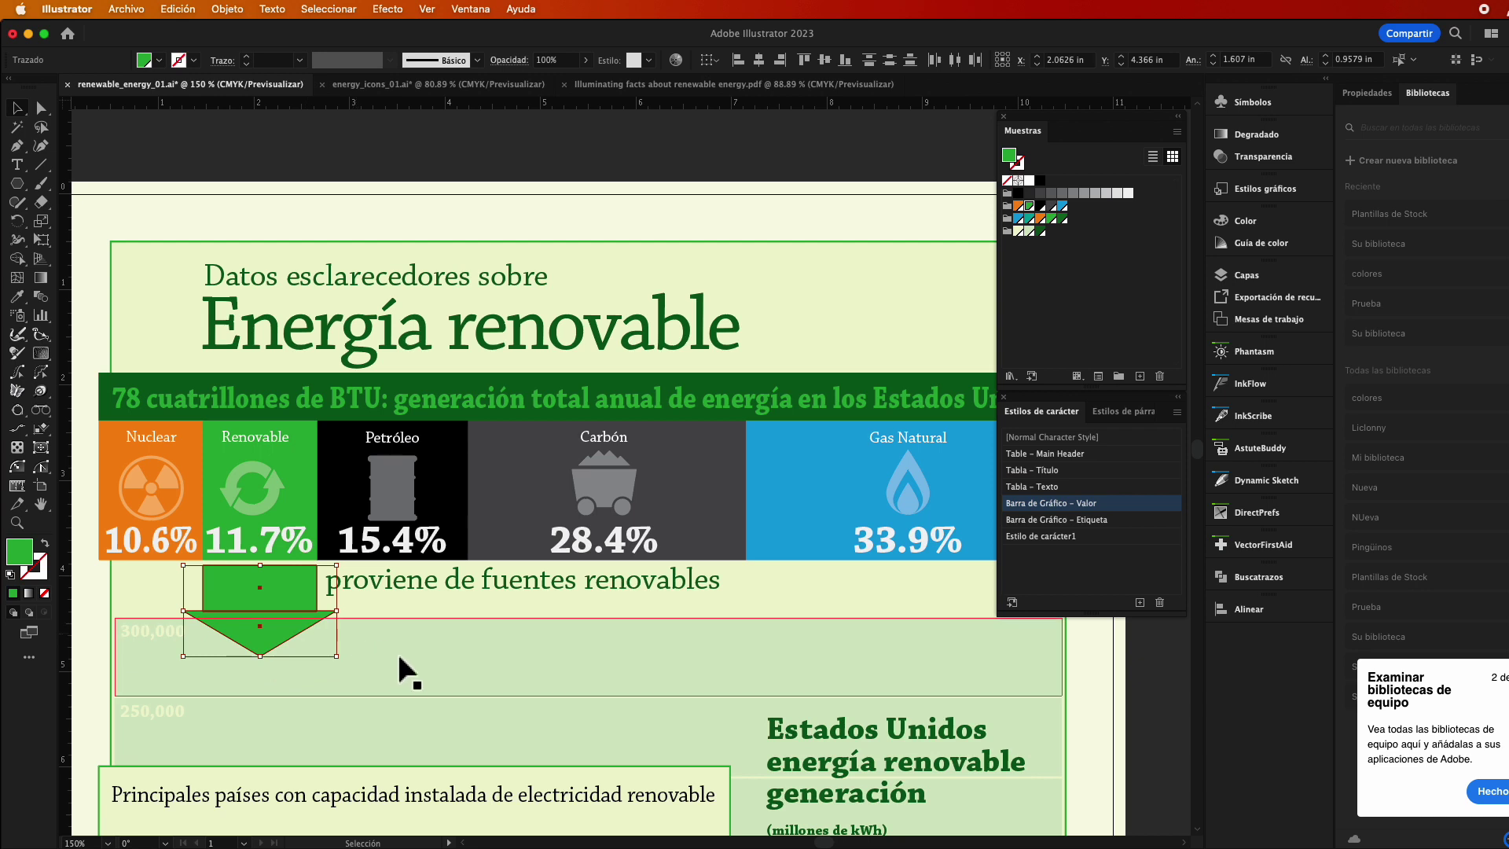
{"action": "left_click", "coordinate": [17, 258]}
{"action": "left_click_drag", "start_coordinate": [298, 595], "coordinate": [263, 652]}
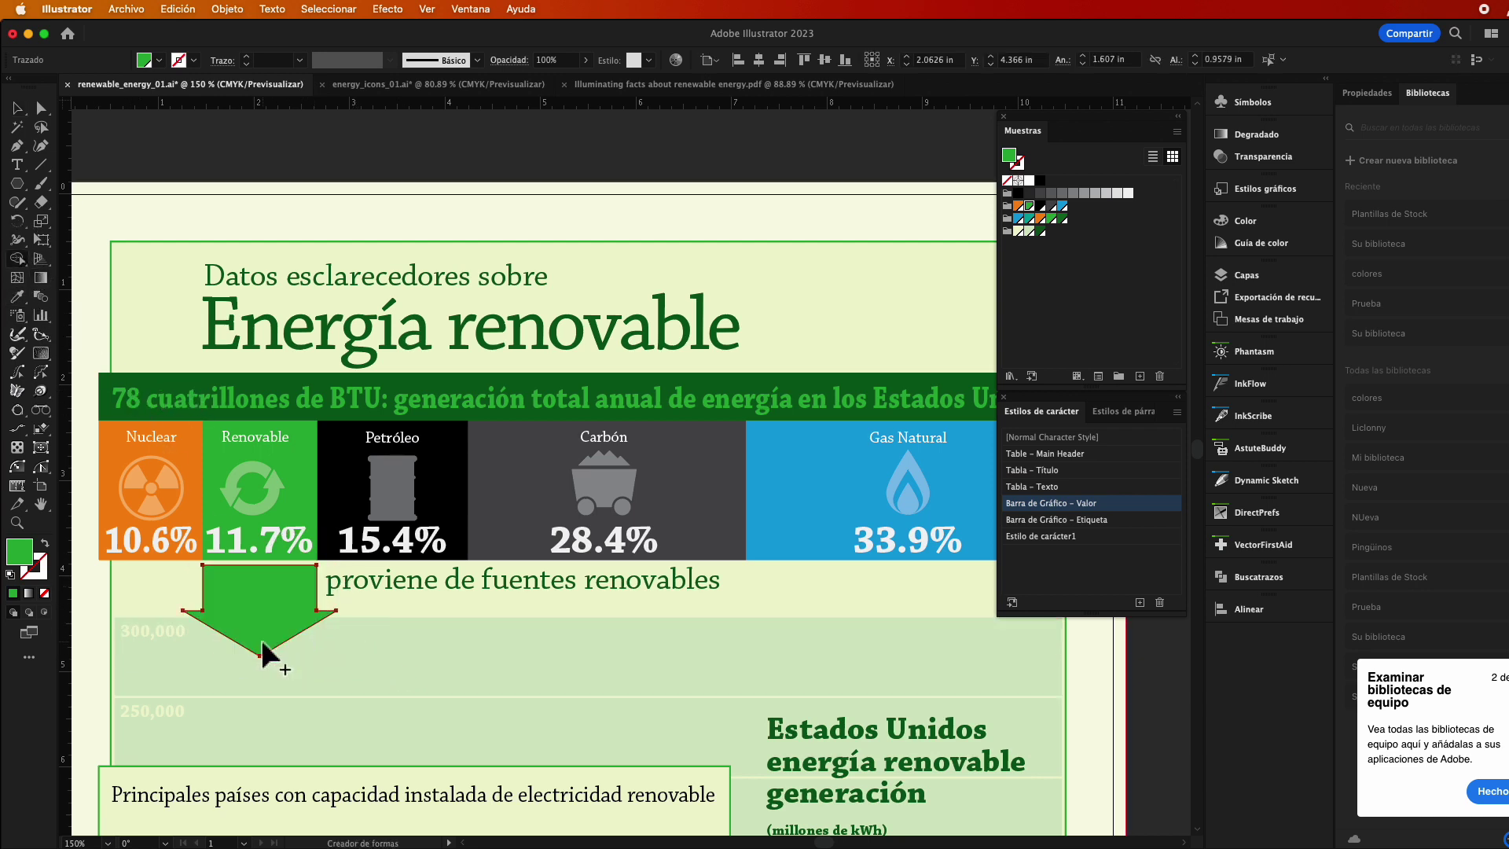
{"action": "left_click_drag", "start_coordinate": [267, 554], "coordinate": [266, 548]}
Bring the 11.7% value to the front and place it on the green arrow
{"action": "right_click", "coordinate": [266, 548]}
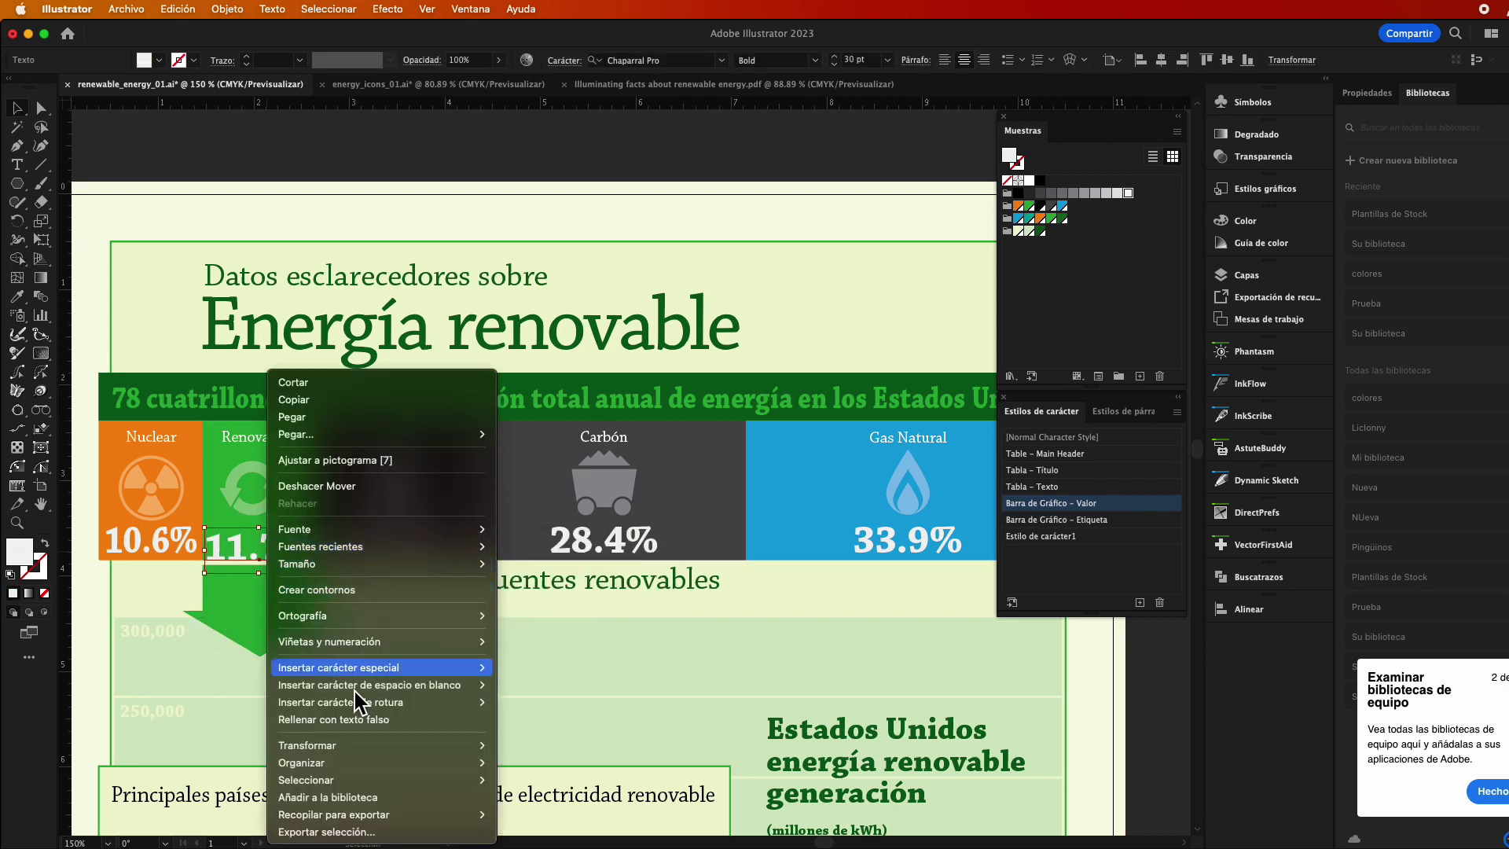
{"action": "mouse_move", "coordinate": [301, 762]}
{"action": "left_click", "coordinate": [537, 754]}
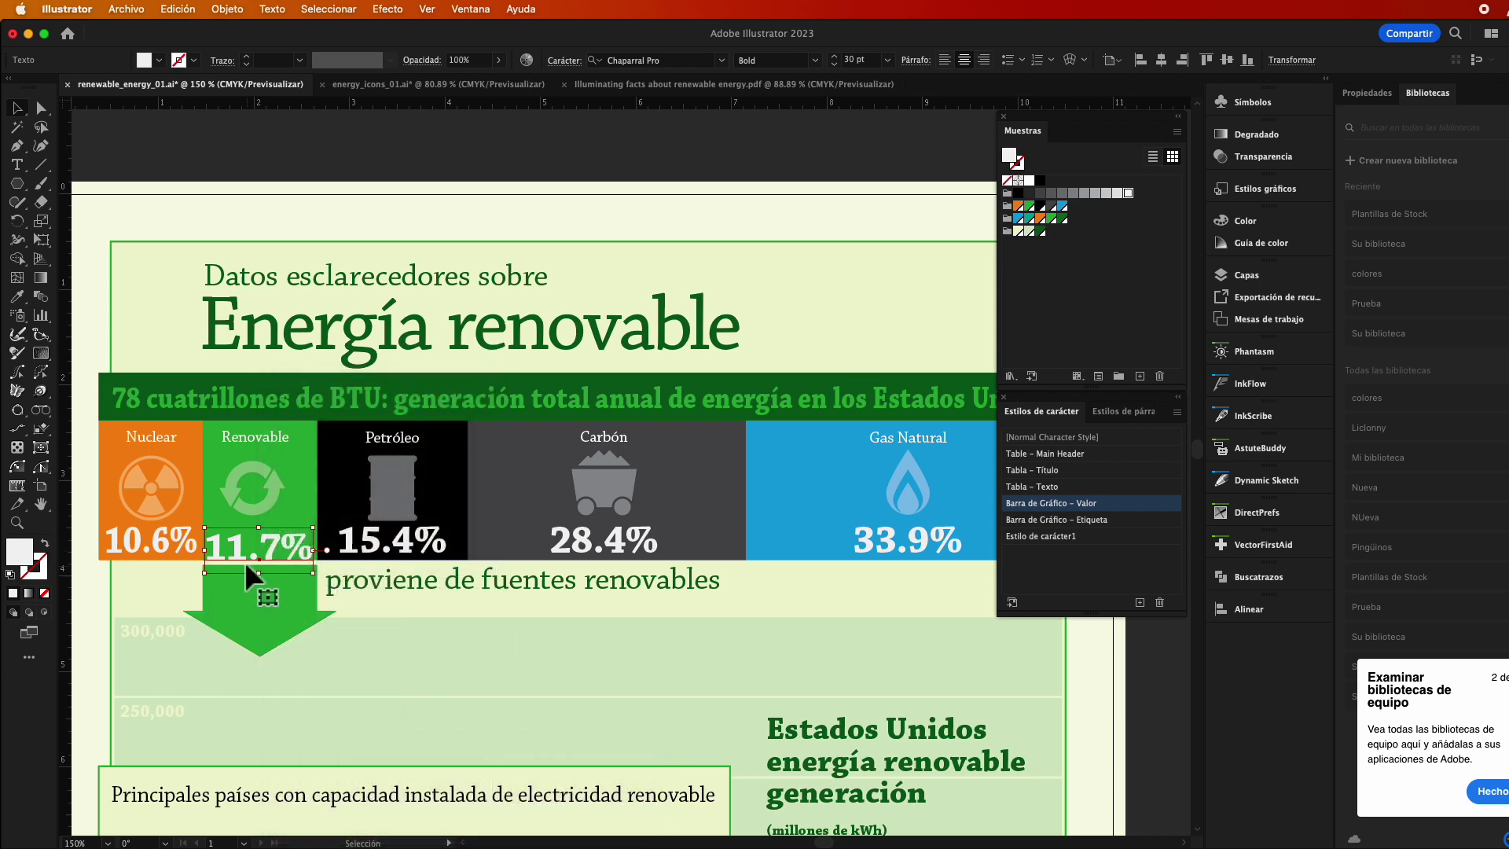
{"action": "left_click_drag", "start_coordinate": [238, 549], "coordinate": [246, 605]}
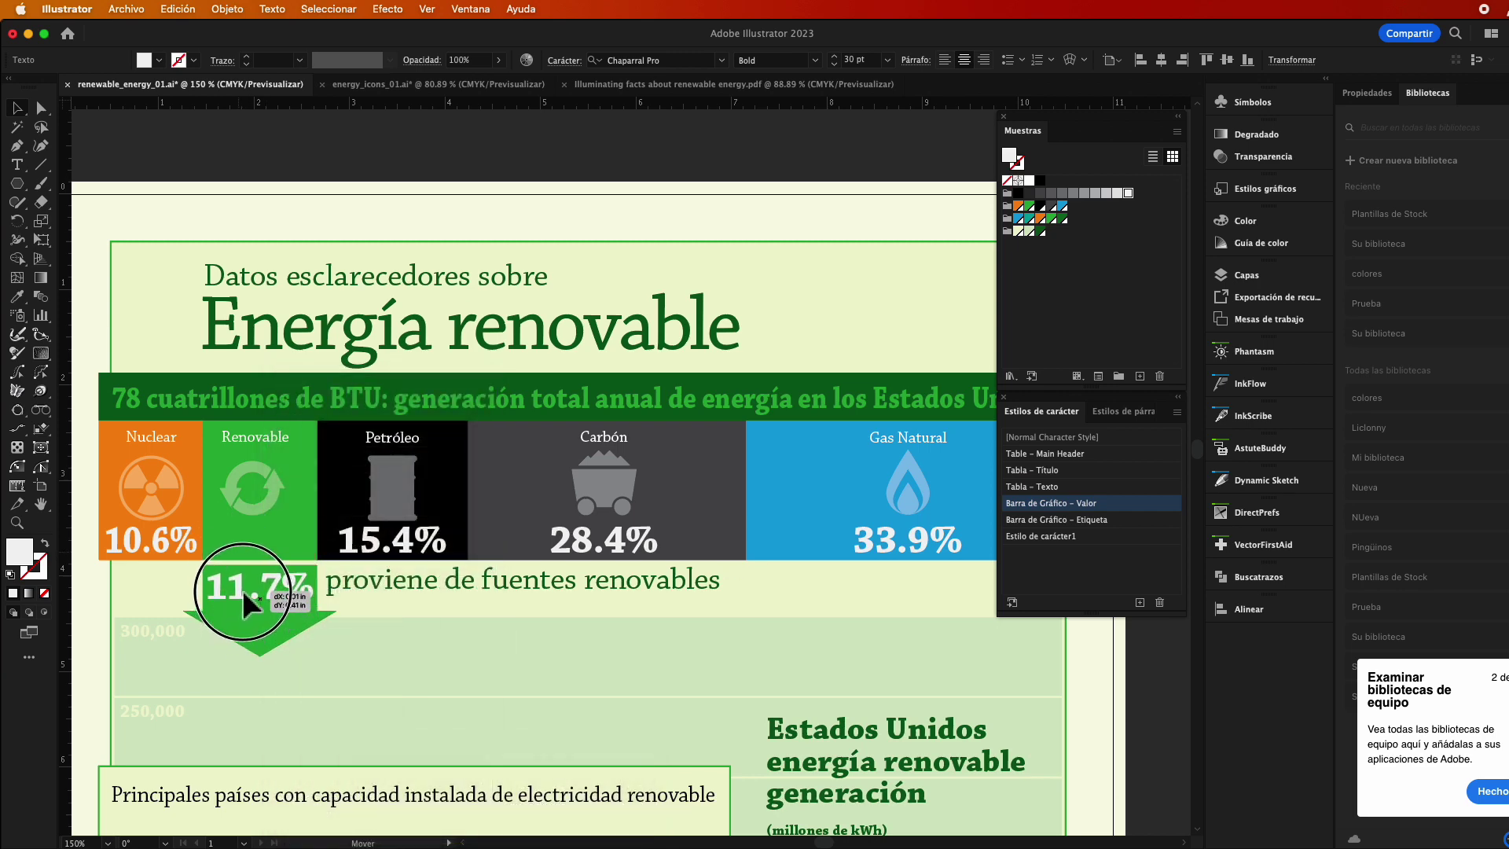
Enlarge the Renovable recycle icon and shift 'proviene de fuentes renovables' slightly right
{"action": "mouse_move", "coordinate": [242, 592]}
{"action": "left_mouse_down"}
{"action": "mouse_move", "coordinate": [252, 505]}
{"action": "mouse_move", "coordinate": [317, 541]}
{"action": "mouse_move", "coordinate": [285, 504]}
{"action": "left_mouse_up"}
{"action": "left_click", "coordinate": [409, 666]}
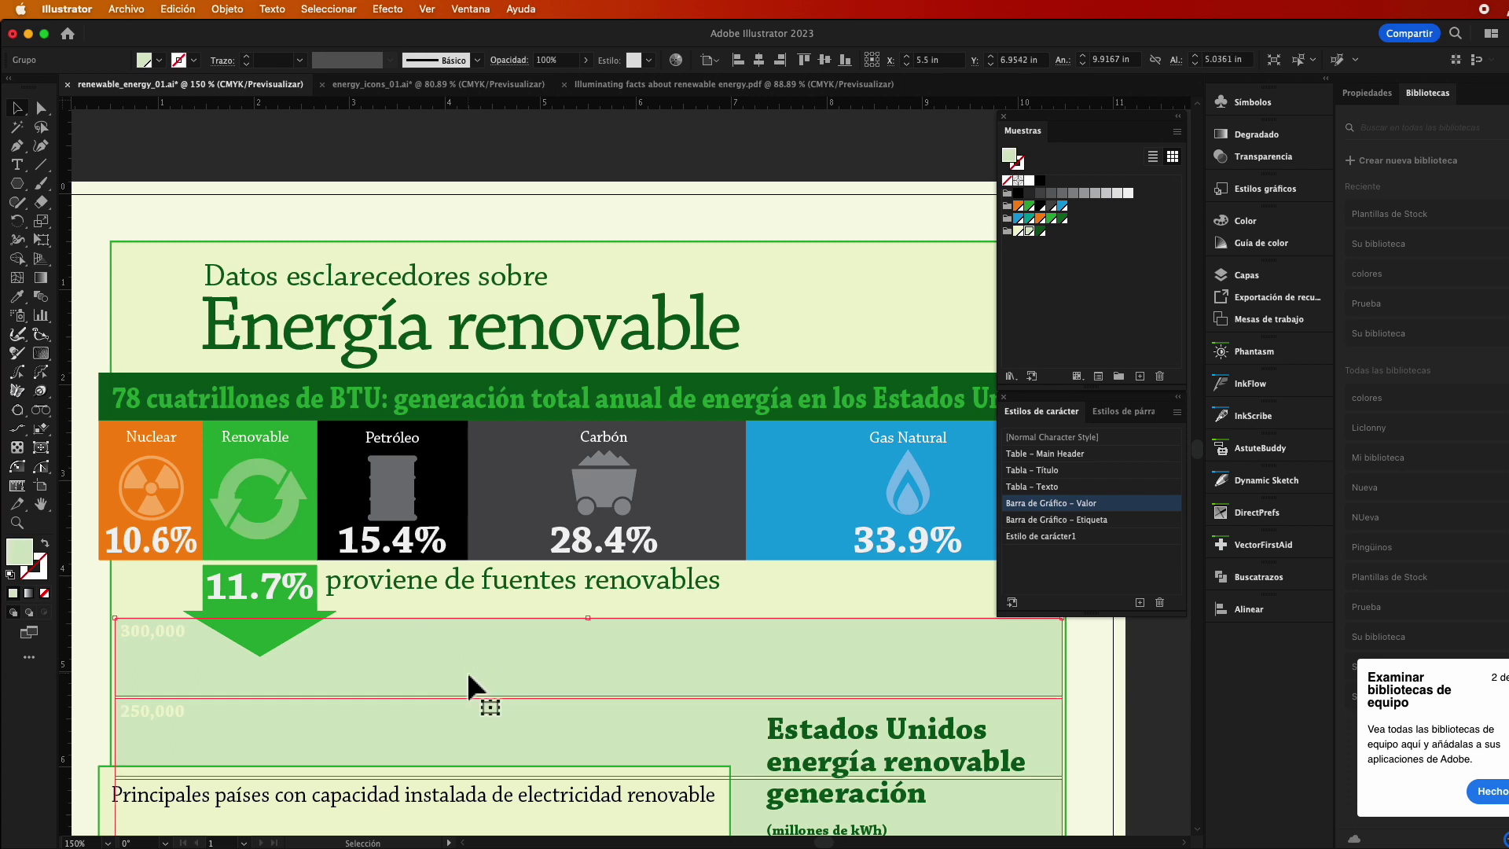
{"action": "left_click_drag", "start_coordinate": [421, 591], "coordinate": [424, 594]}
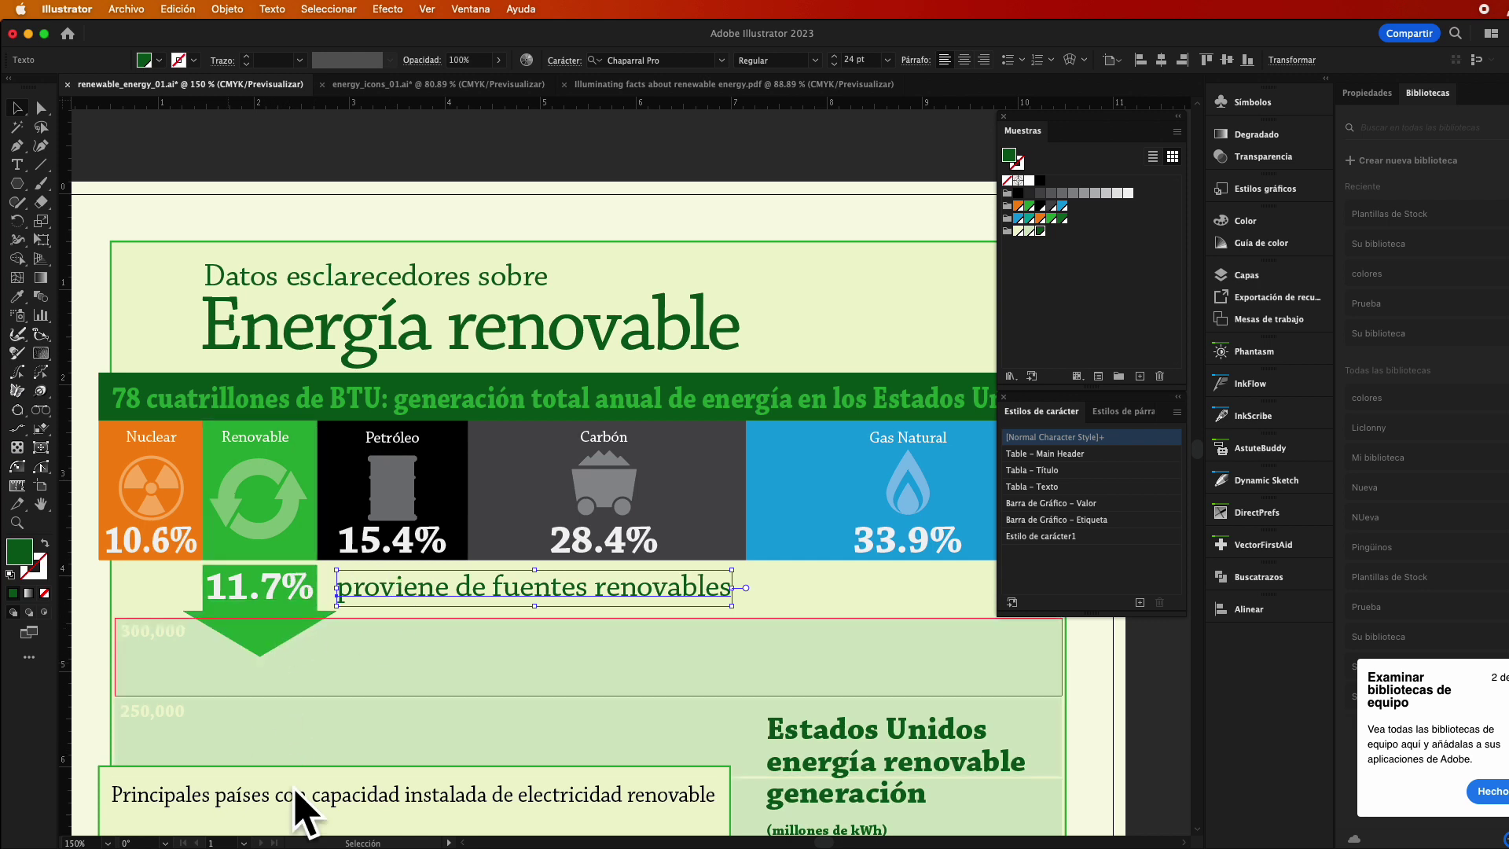
{"action": "scroll", "coordinate": [426, 576], "scroll_direction": "down", "scroll_amount": 1}
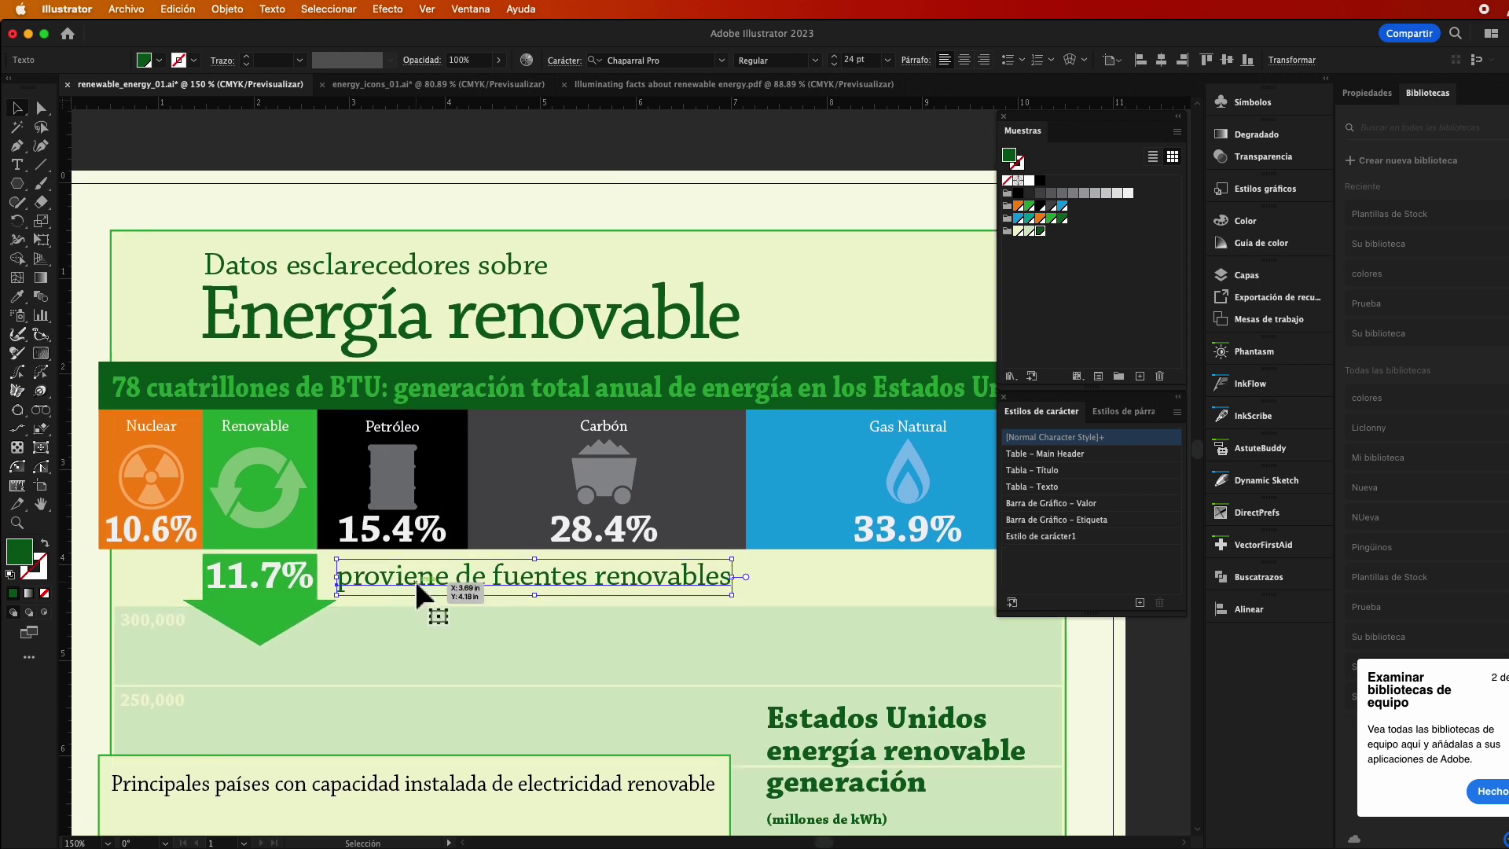